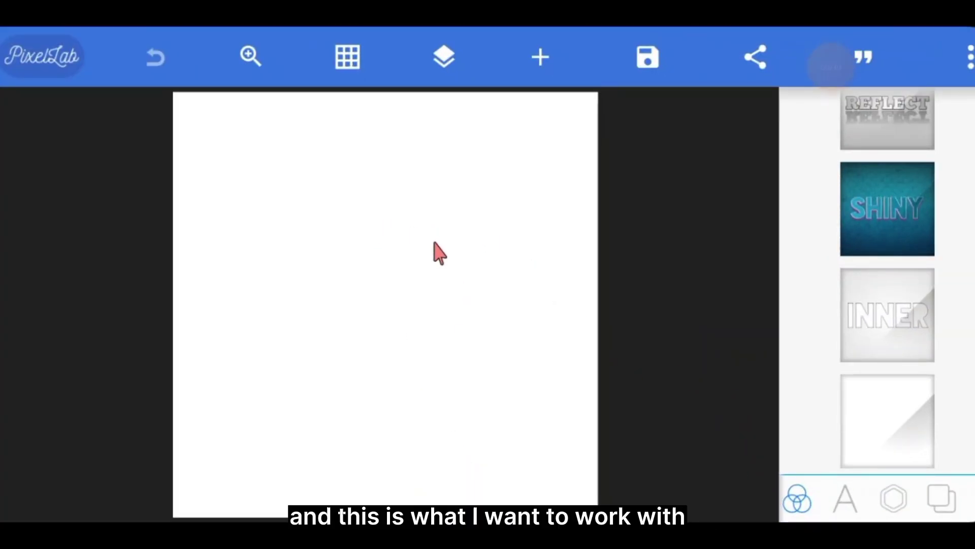
# Browse the text effect presets.
pyautogui.scroll(-10, 864, 320)
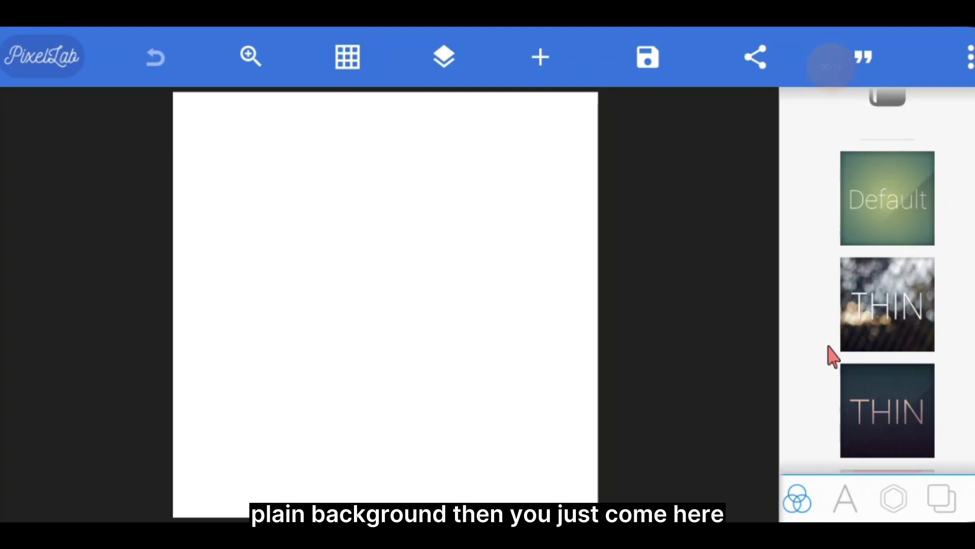
pyautogui.scroll(-10, 830, 353)
pyautogui.scroll(20, 835, 353)
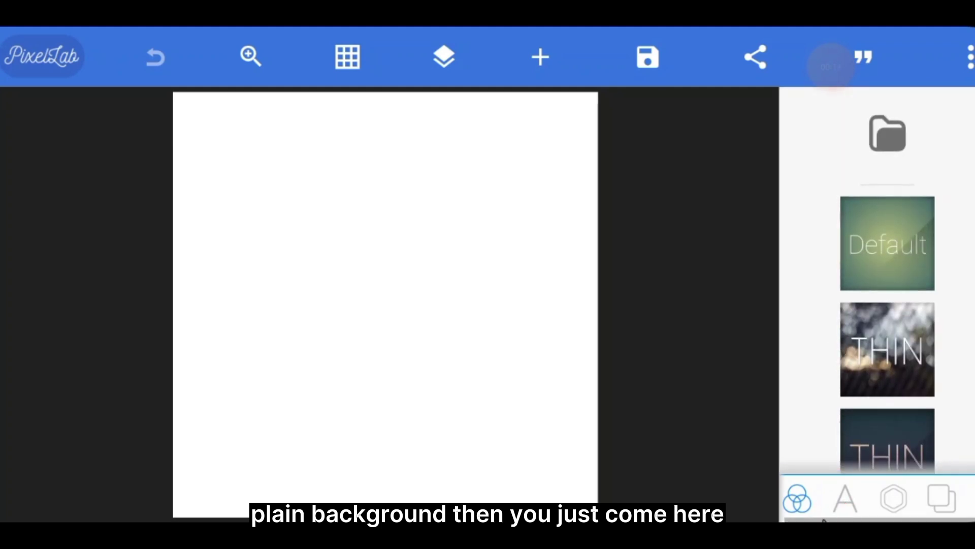
pyautogui.click(798, 501)
pyautogui.scroll(-10, 849, 355)
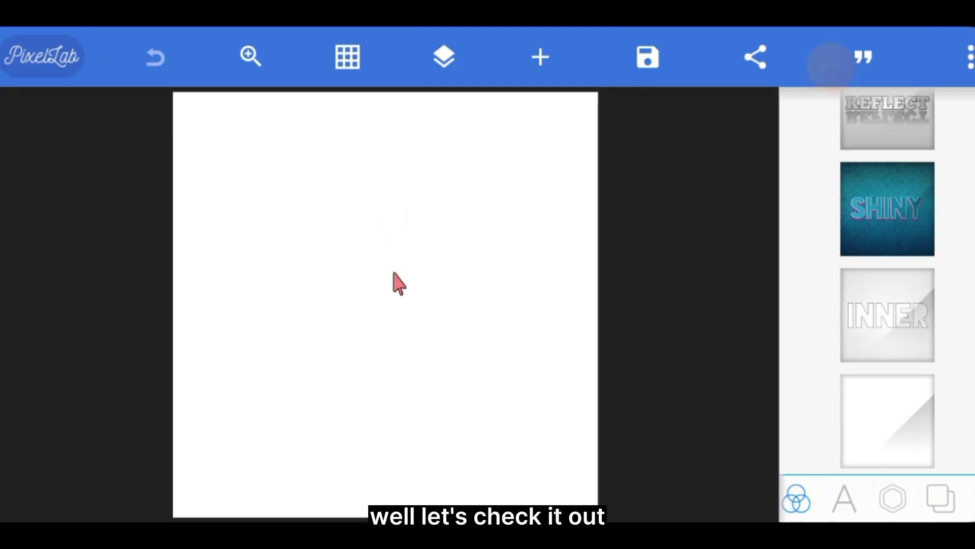
# Open the background Image size settings and browse the size presets.
pyautogui.click(942, 497)
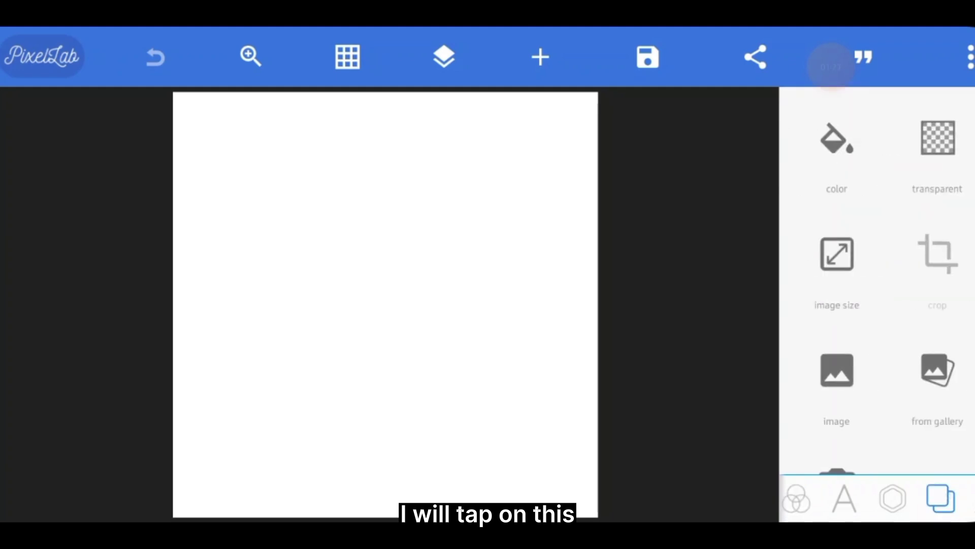
pyautogui.click(845, 260)
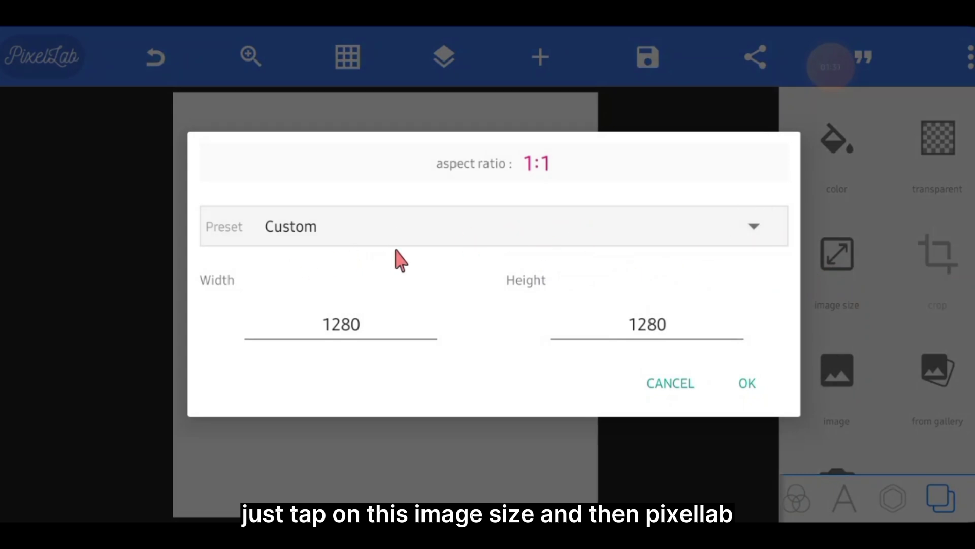
pyautogui.click(481, 235)
pyautogui.click(751, 235)
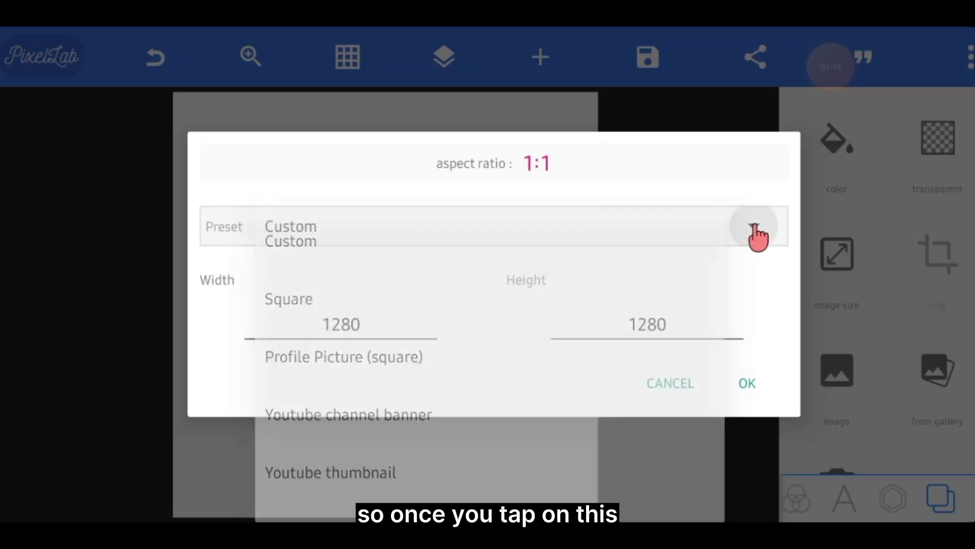
pyautogui.click(746, 234)
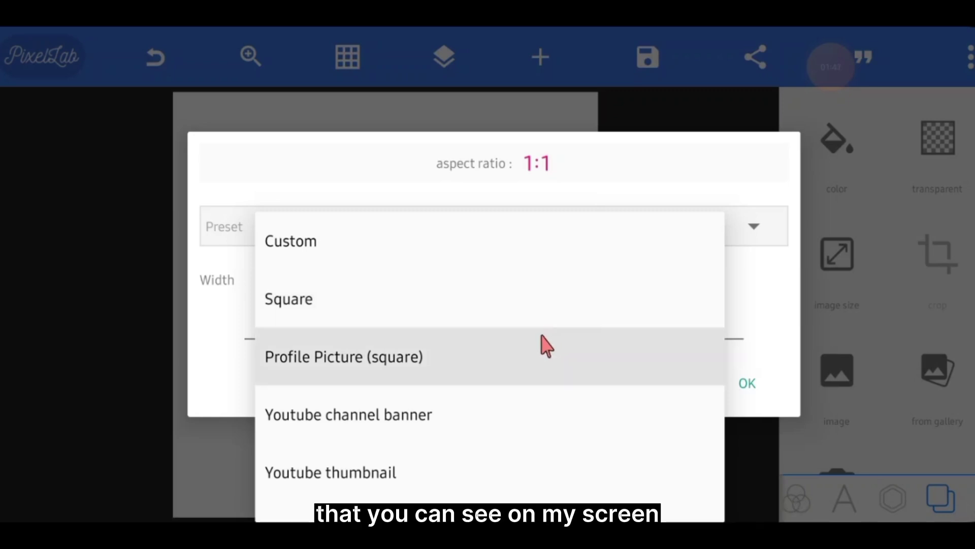
pyautogui.scroll(-1, 540, 344)
pyautogui.scroll(1, 533, 348)
pyautogui.scroll(-3, 533, 349)
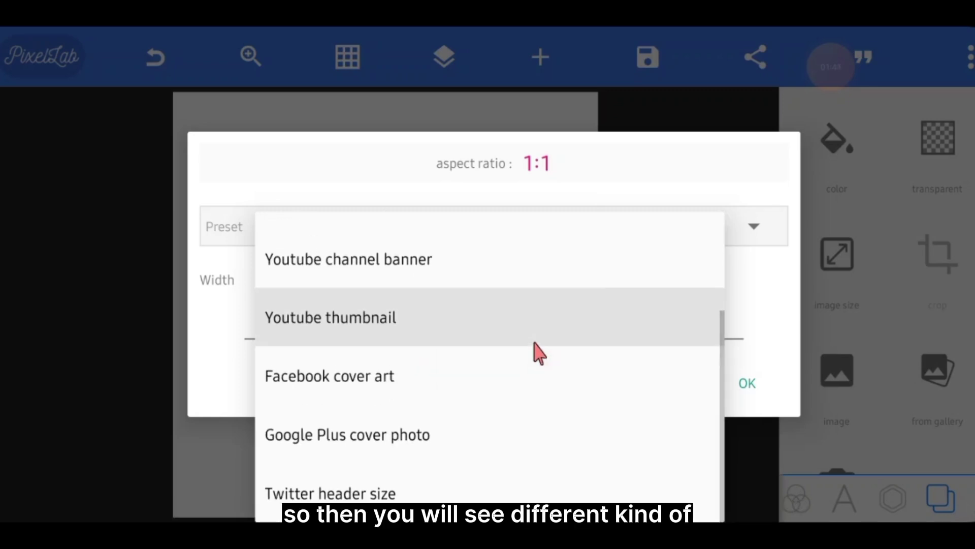
pyautogui.scroll(3, 442, 344)
pyautogui.scroll(-3, 446, 349)
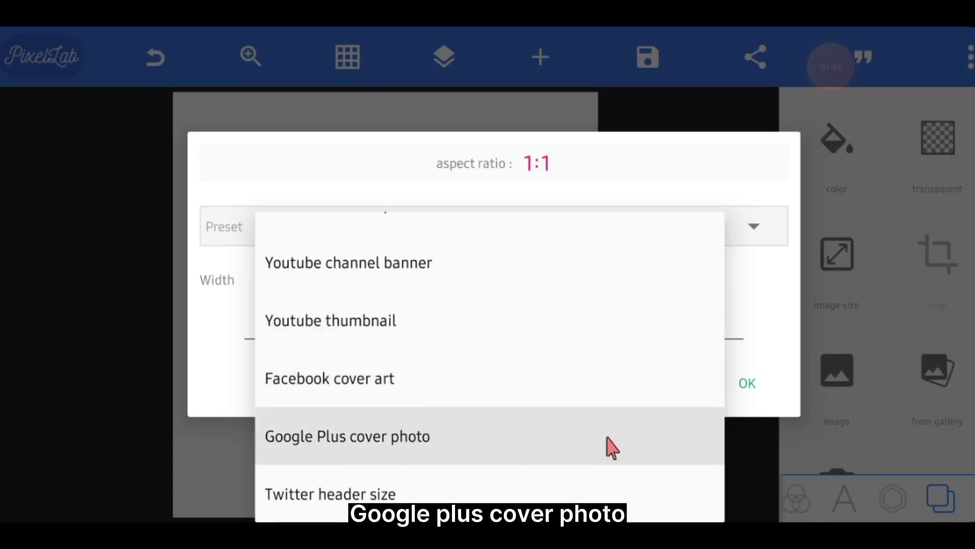
pyautogui.scroll(3, 413, 421)
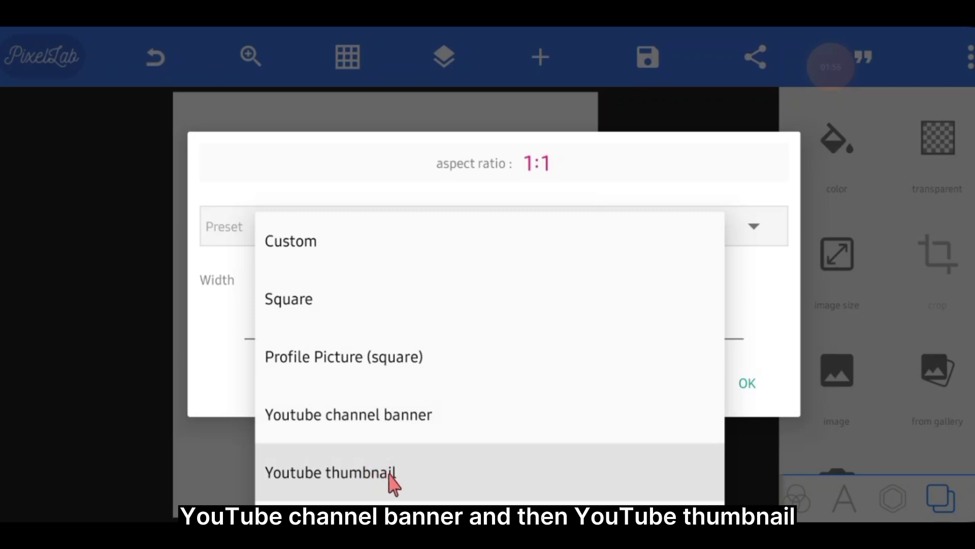
# Choose the Youtube thumbnail preset and apply the 1280 x 720 canvas size.
pyautogui.click(414, 485)
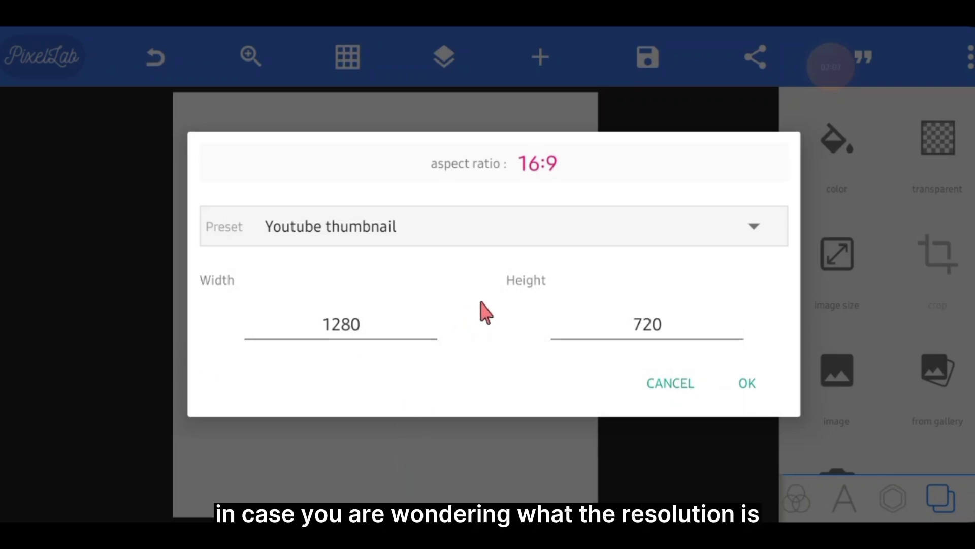
pyautogui.click(325, 332)
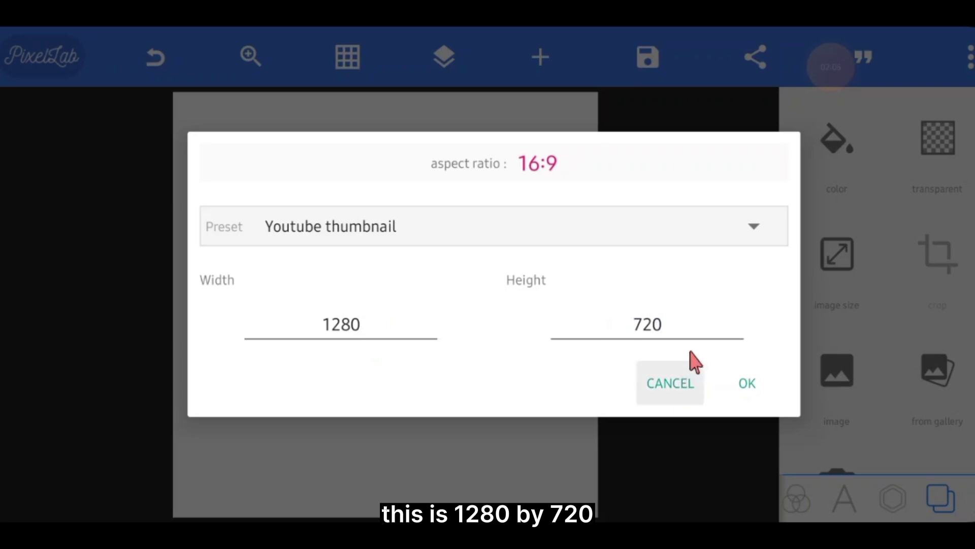
pyautogui.click(382, 355)
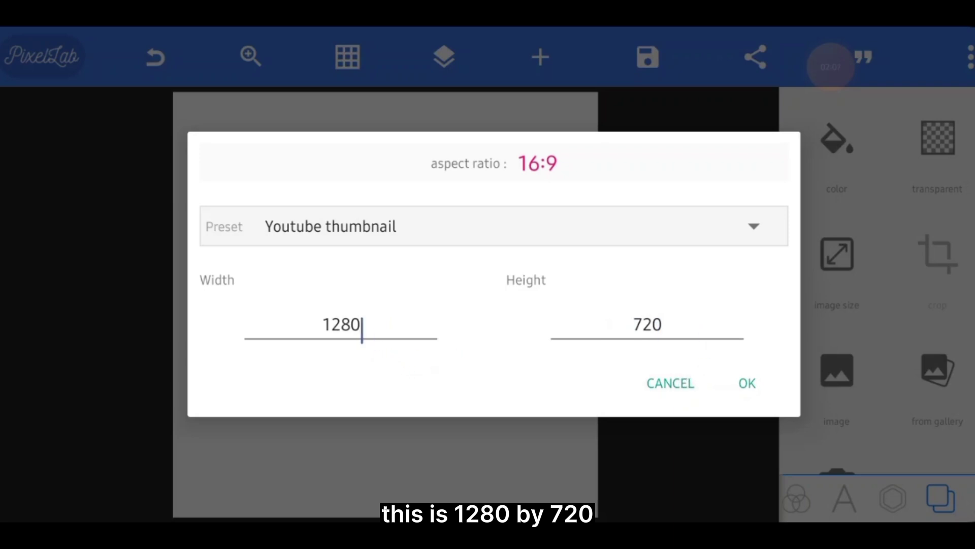
pyautogui.click(747, 344)
pyautogui.click(333, 303)
pyautogui.click(757, 394)
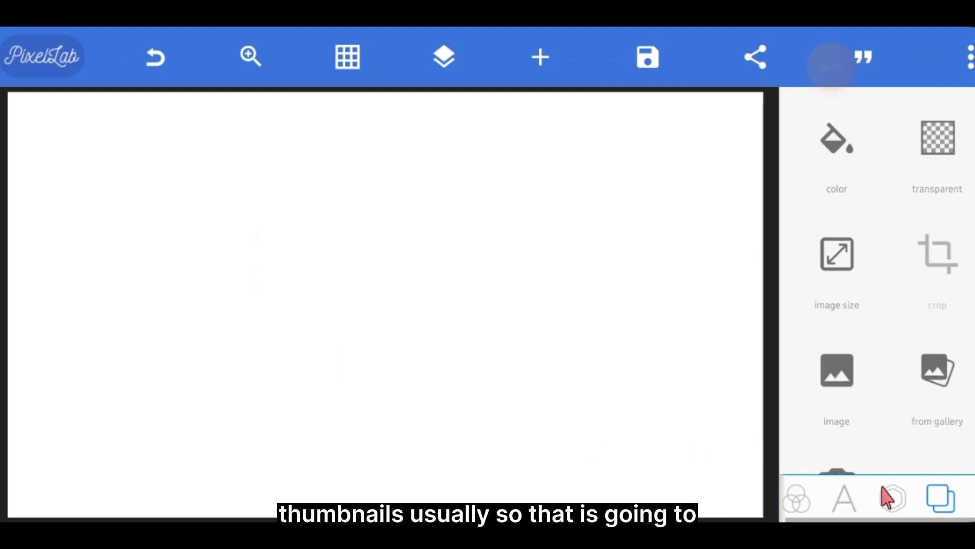
# Fill the canvas background with the solid dark purple colour.
pyautogui.click(841, 145)
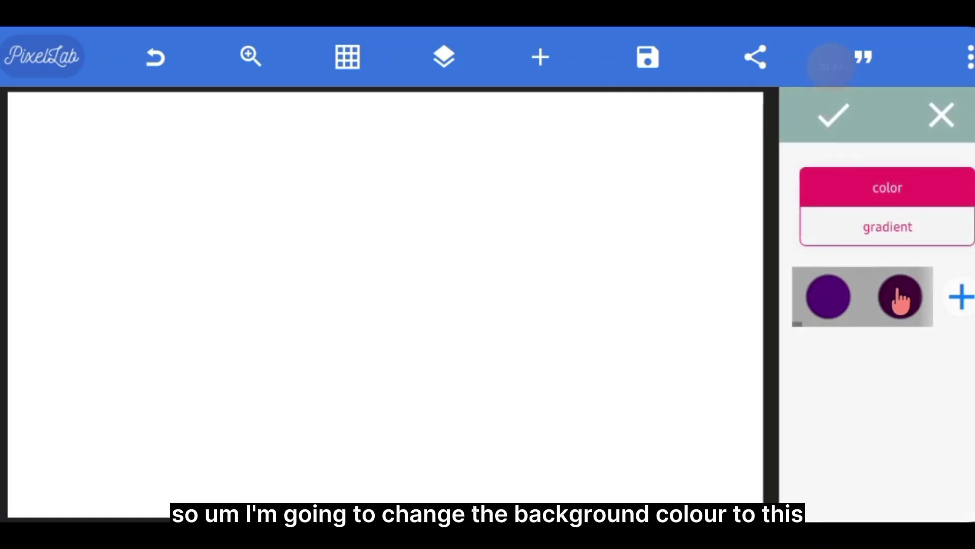
pyautogui.moveTo(900, 300); pyautogui.dragTo(851, 311)
pyautogui.click(858, 310)
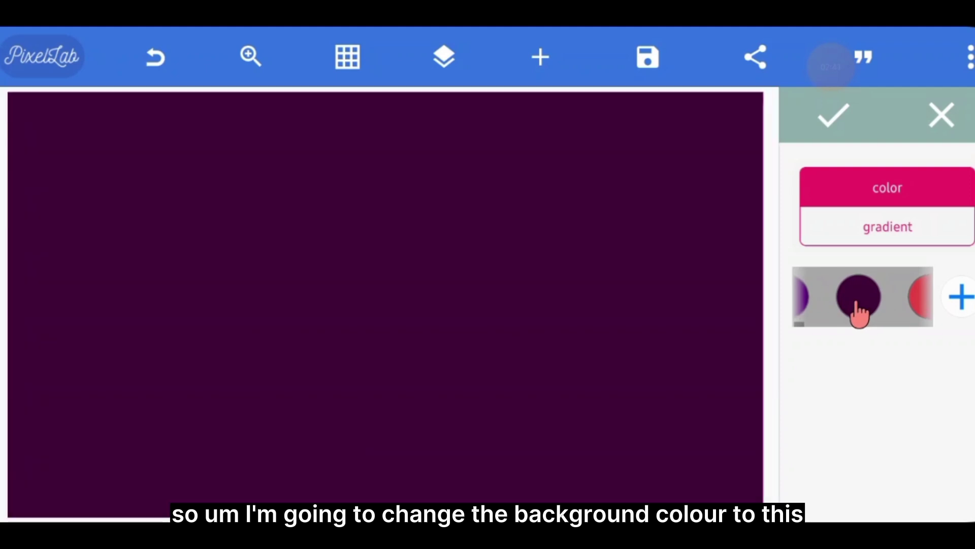
pyautogui.click(834, 139)
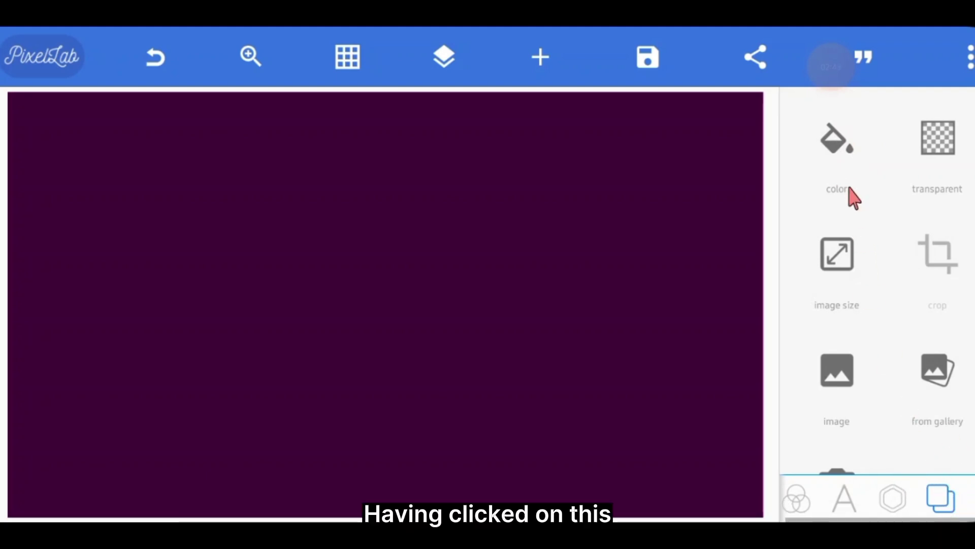
# Look over the gradient background options and close them, leaving the solid purple.
pyautogui.click(840, 147)
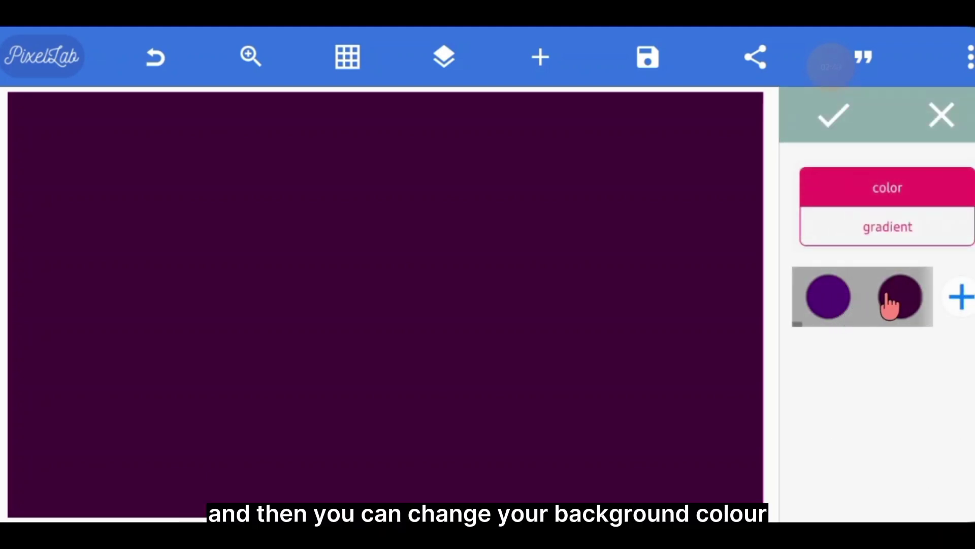
pyautogui.click(884, 227)
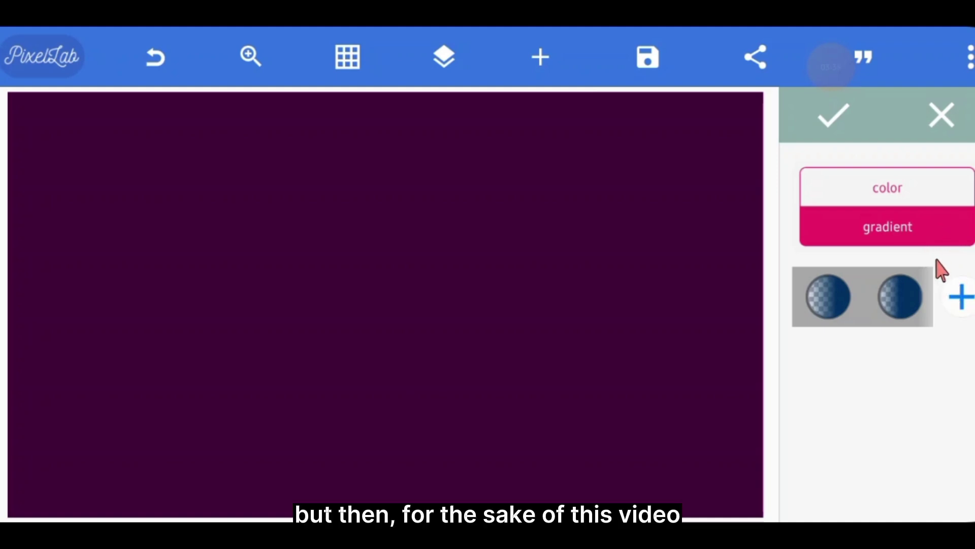
pyautogui.click(835, 122)
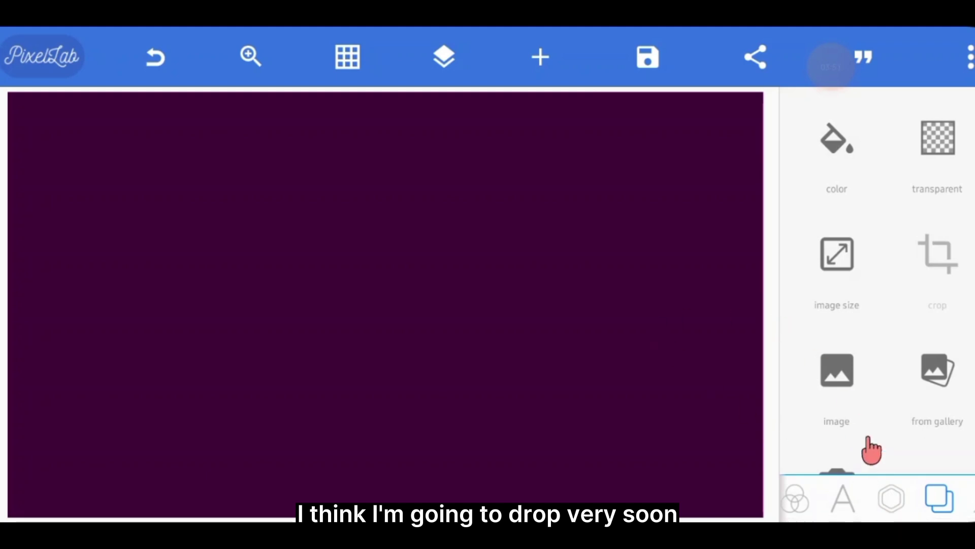
# Add a white square shape near the middle of the canvas.
pyautogui.click(892, 499)
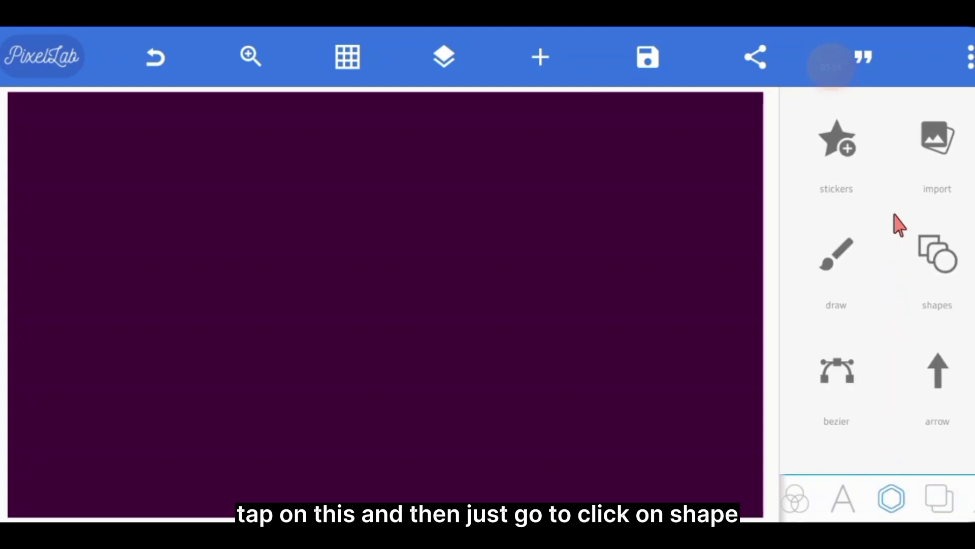
pyautogui.click(934, 268)
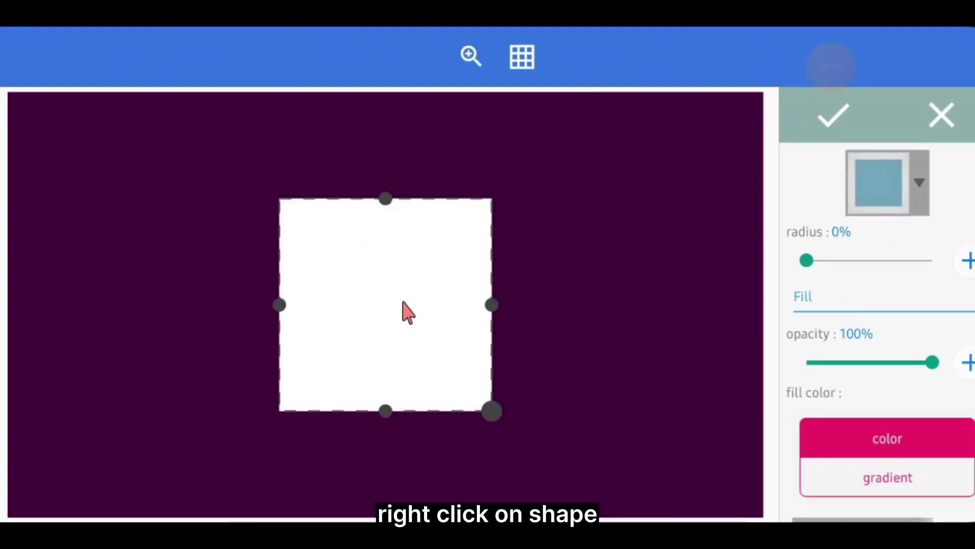
pyautogui.moveTo(403, 302); pyautogui.dragTo(412, 283)
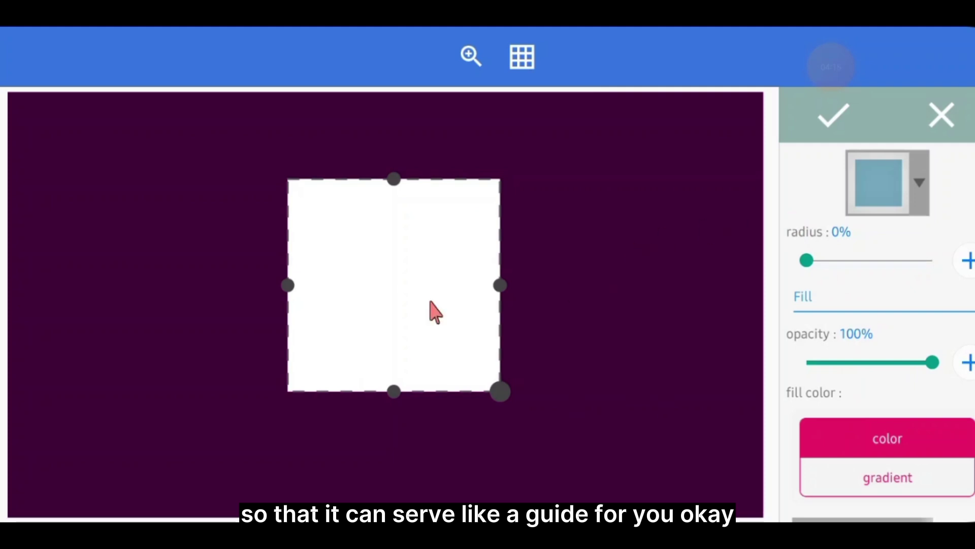
pyautogui.moveTo(432, 312)
pyautogui.mouseDown()
pyautogui.moveTo(366, 297)
pyautogui.moveTo(521, 264)
pyautogui.moveTo(436, 310)
pyautogui.mouseUp()
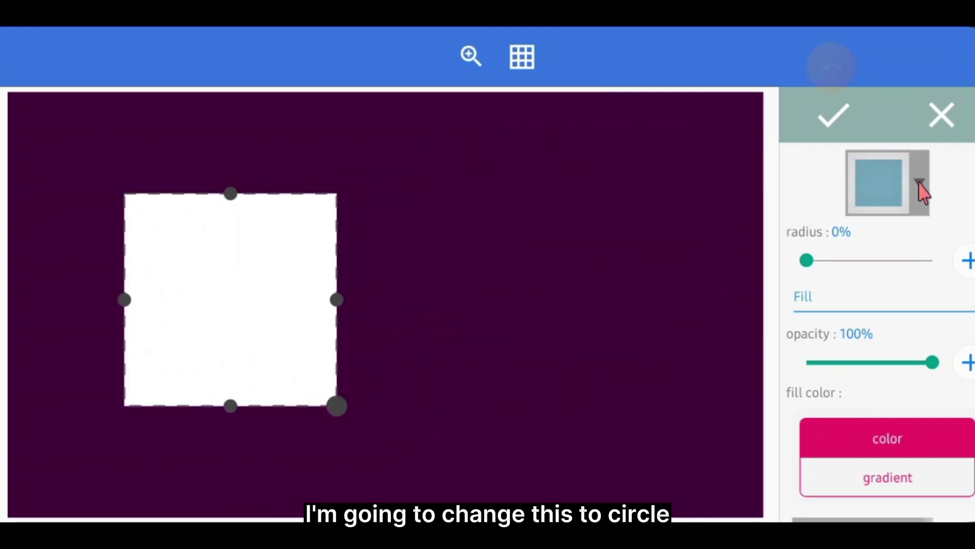
# Turn the square into a circle and drop its fill opacity to nearly 0%.
pyautogui.click(920, 184)
pyautogui.click(457, 127)
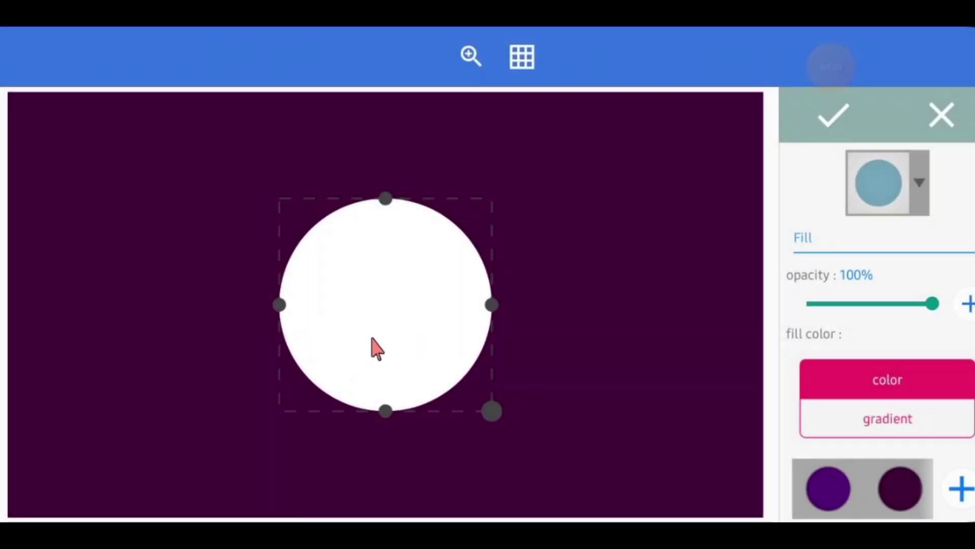
pyautogui.moveTo(372, 339); pyautogui.dragTo(392, 313)
pyautogui.moveTo(916, 308); pyautogui.dragTo(455, 320)
# Give the circle a thick red outline of 50 and blur it into a soft glow.
pyautogui.scroll(-6, 882, 344)
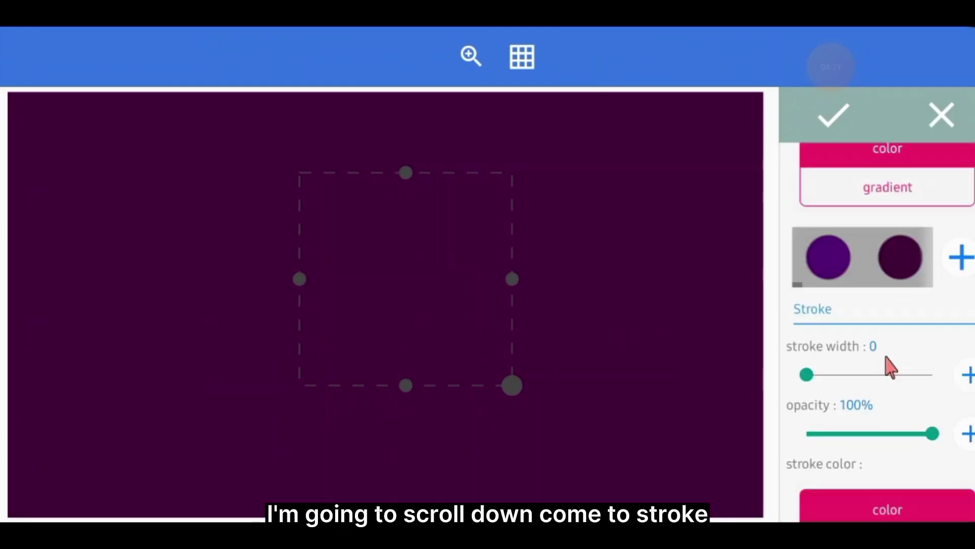
pyautogui.moveTo(811, 277); pyautogui.dragTo(943, 302)
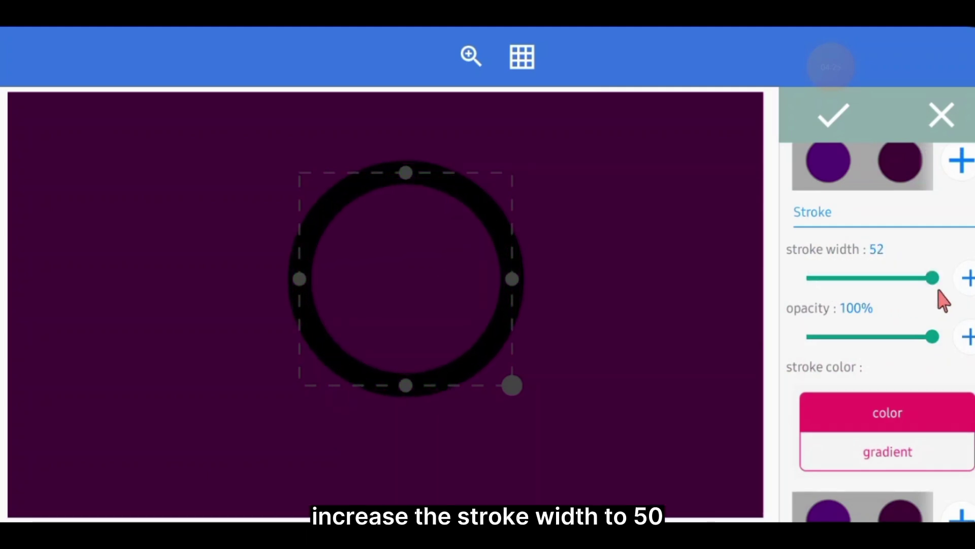
pyautogui.scroll(-3, 806, 404)
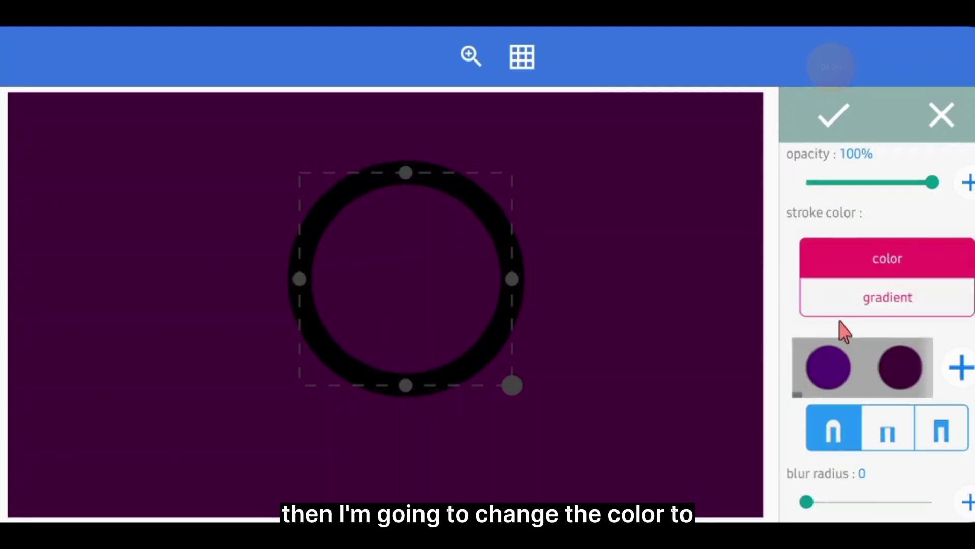
pyautogui.moveTo(895, 397); pyautogui.dragTo(816, 403)
pyautogui.click(905, 370)
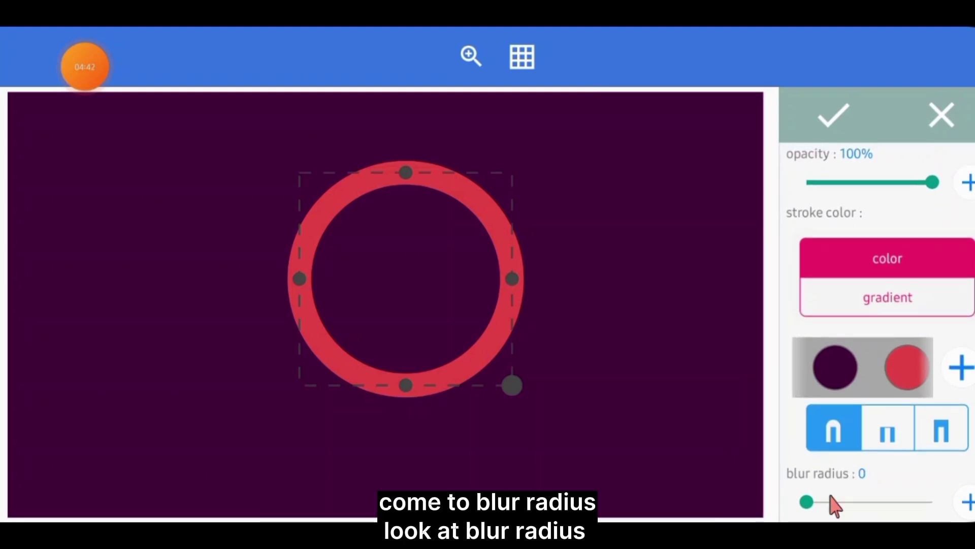
pyautogui.moveTo(810, 504); pyautogui.dragTo(933, 502)
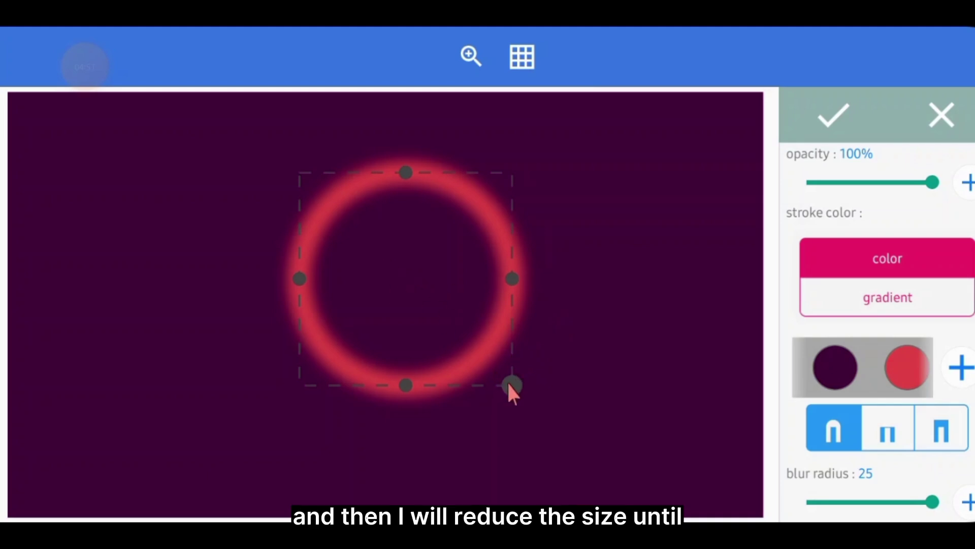
# Shrink the blurred red ring to a small dot and commit the shape.
pyautogui.moveTo(510, 385); pyautogui.dragTo(375, 248)
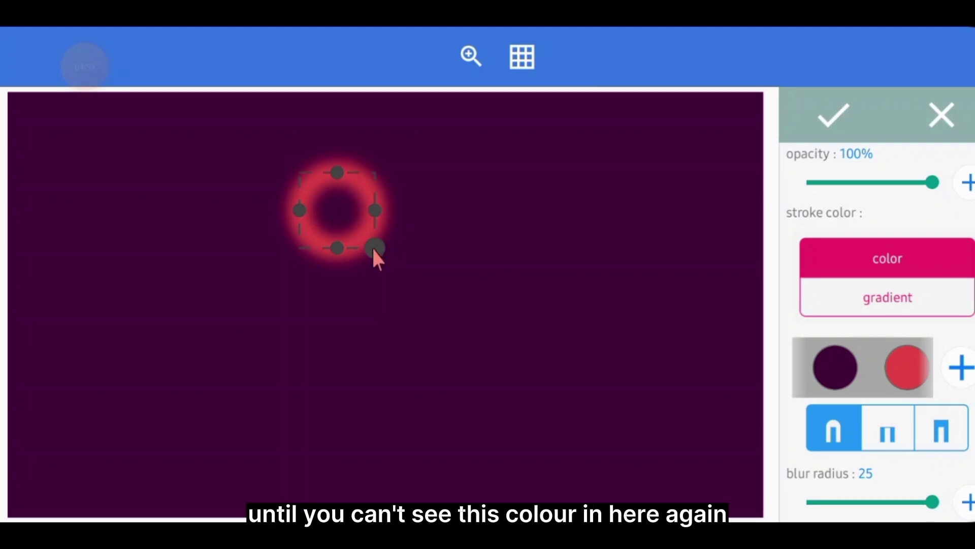
pyautogui.moveTo(374, 250); pyautogui.dragTo(334, 215)
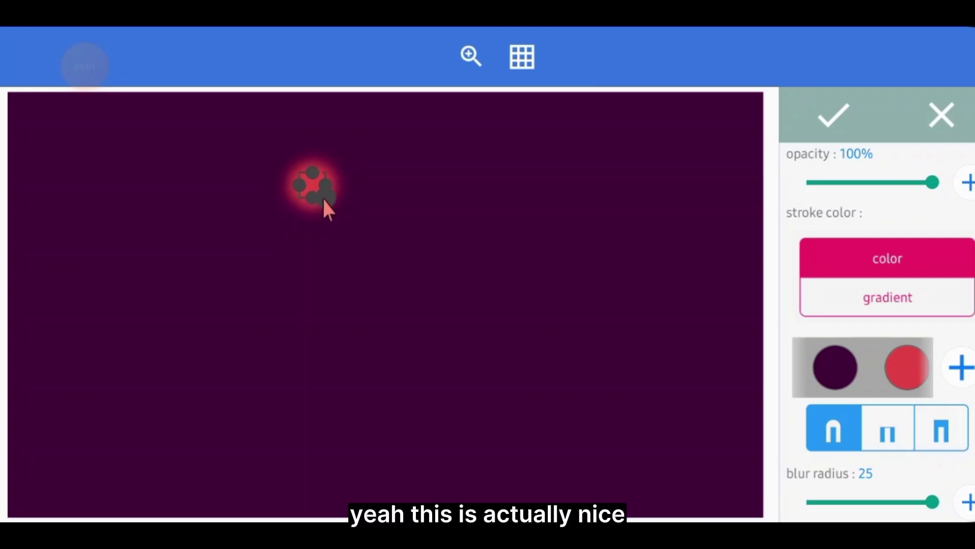
pyautogui.click(858, 114)
# Enlarge the blurred red glow and position it over the right half of the canvas.
pyautogui.moveTo(351, 223); pyautogui.dragTo(582, 451)
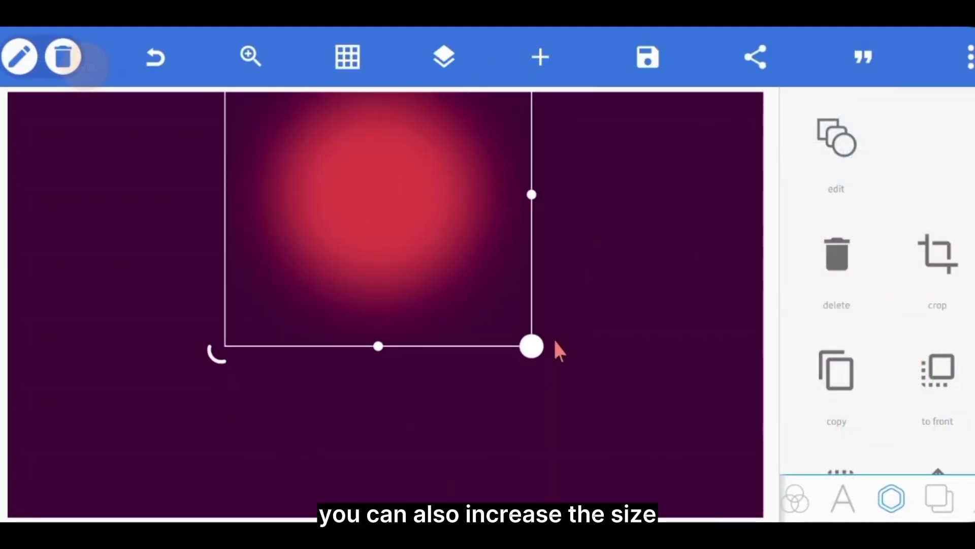
pyautogui.moveTo(526, 347); pyautogui.dragTo(575, 424)
pyautogui.moveTo(391, 239); pyautogui.dragTo(526, 300)
pyautogui.moveTo(725, 476)
pyautogui.mouseDown()
pyautogui.moveTo(744, 496)
pyautogui.moveTo(738, 488)
pyautogui.mouseUp()
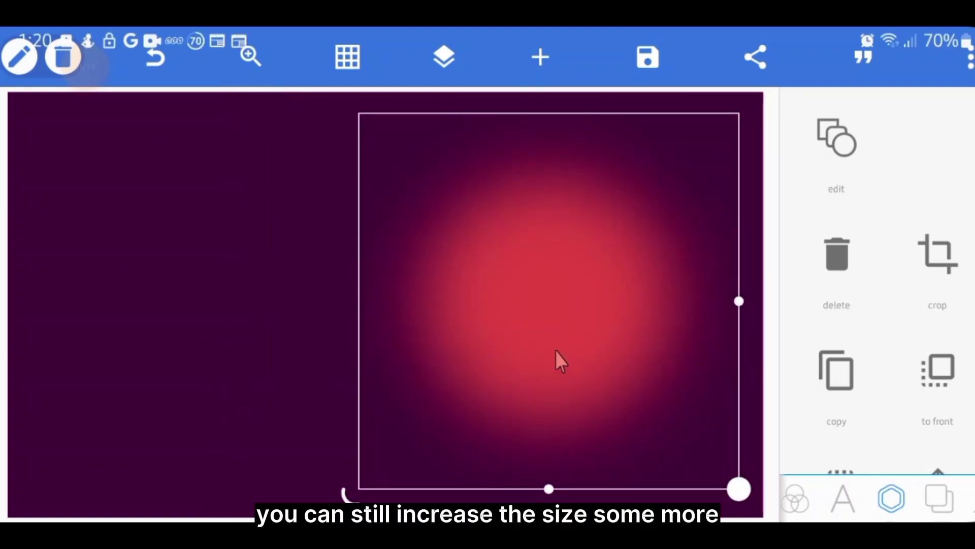
pyautogui.moveTo(557, 359); pyautogui.dragTo(498, 291)
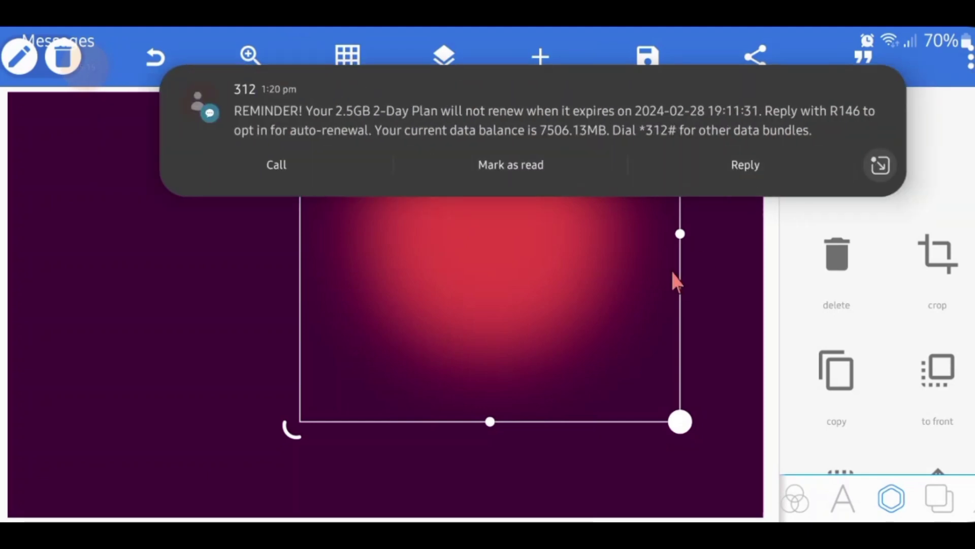
pyautogui.click(468, 179)
pyautogui.moveTo(679, 422); pyautogui.dragTo(725, 466)
pyautogui.moveTo(542, 296); pyautogui.dragTo(551, 279)
pyautogui.moveTo(752, 464); pyautogui.dragTo(718, 433)
pyautogui.moveTo(538, 243); pyautogui.dragTo(560, 326)
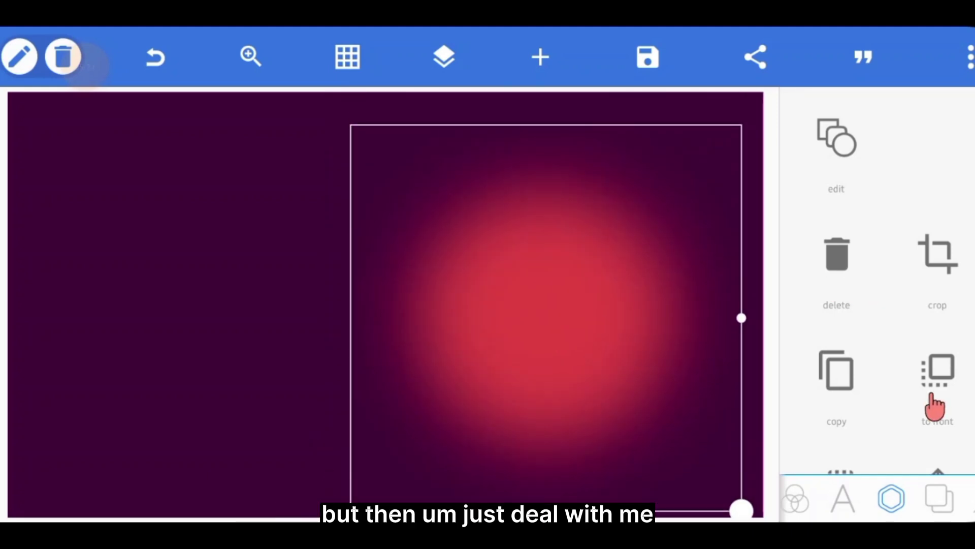
pyautogui.moveTo(936, 403); pyautogui.dragTo(909, 344)
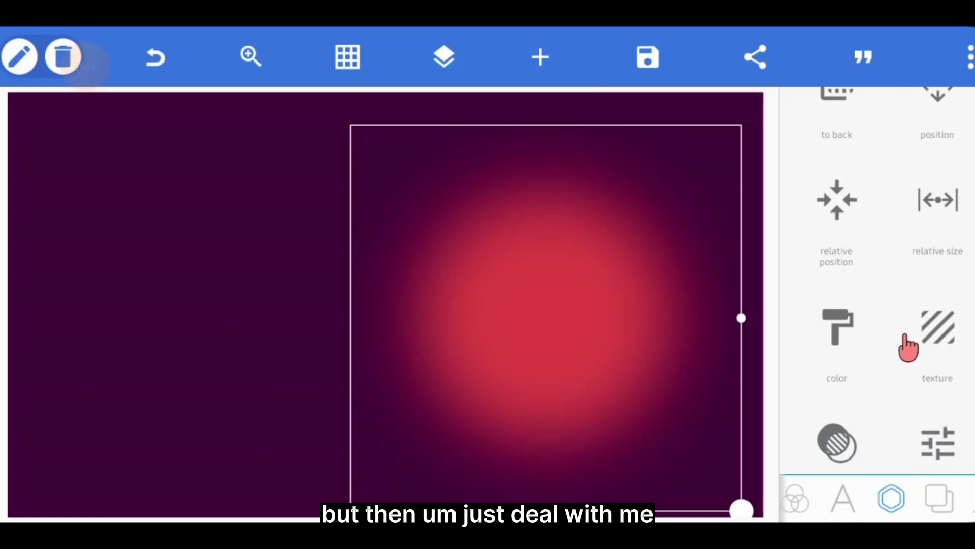
pyautogui.scroll(-2, 854, 381)
# Fade the glow to 36% opacity and confirm it.
pyautogui.click(847, 375)
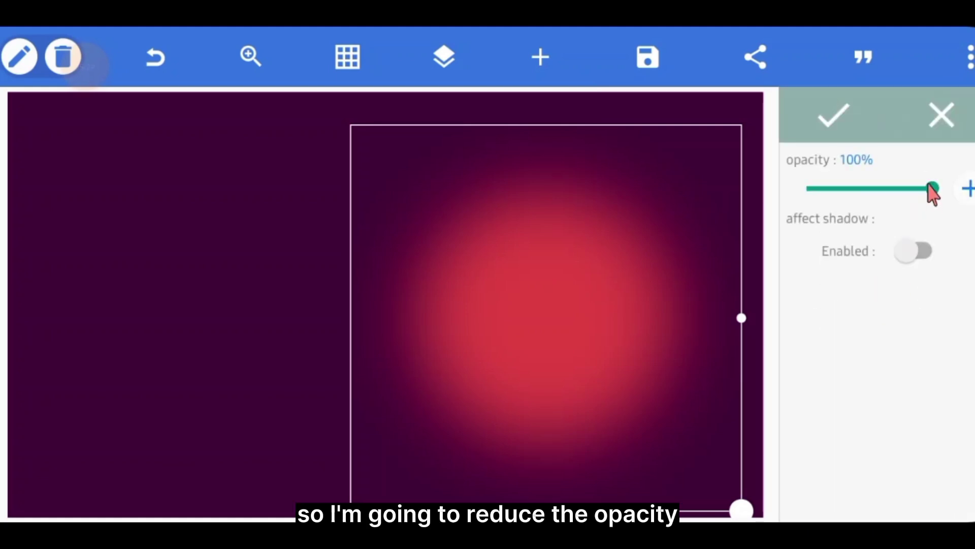
pyautogui.moveTo(932, 192); pyautogui.dragTo(848, 222)
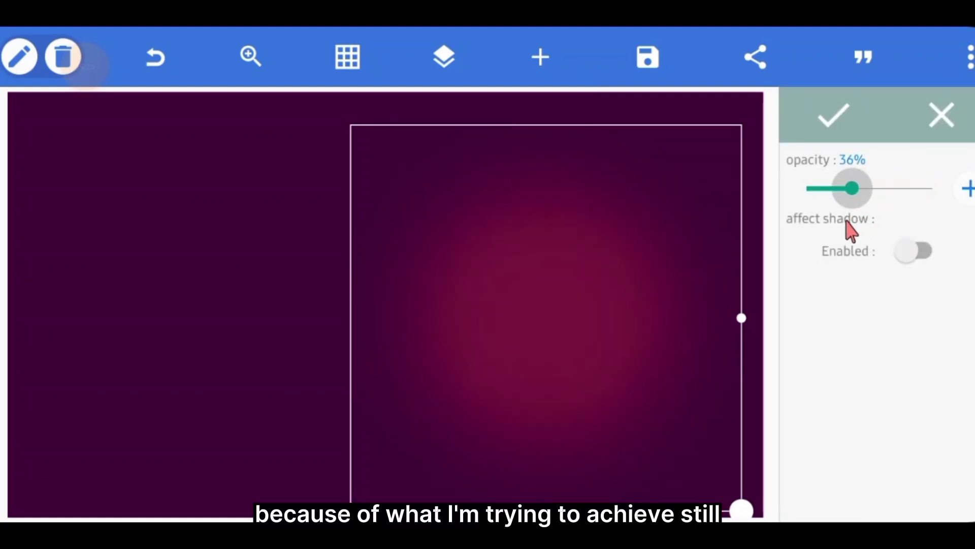
pyautogui.click(844, 140)
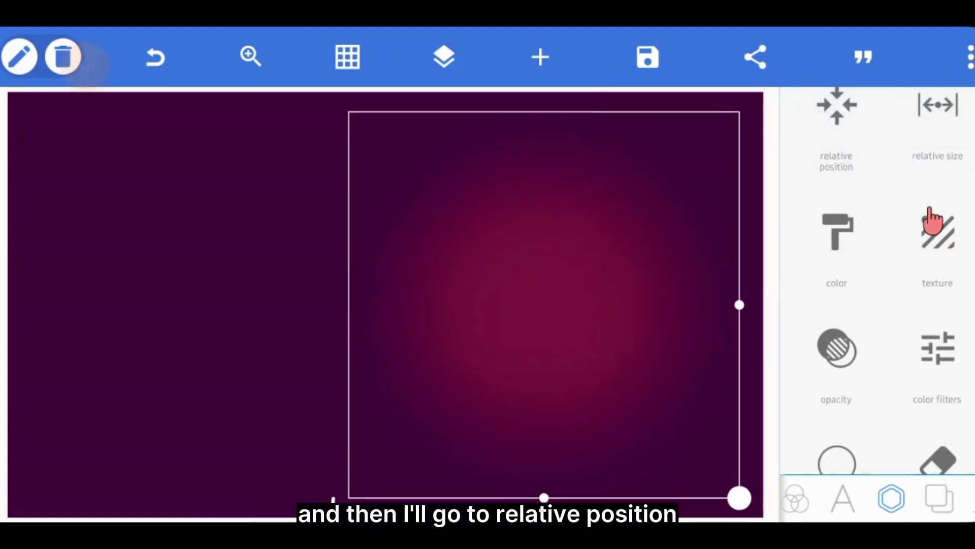
pyautogui.click(851, 129)
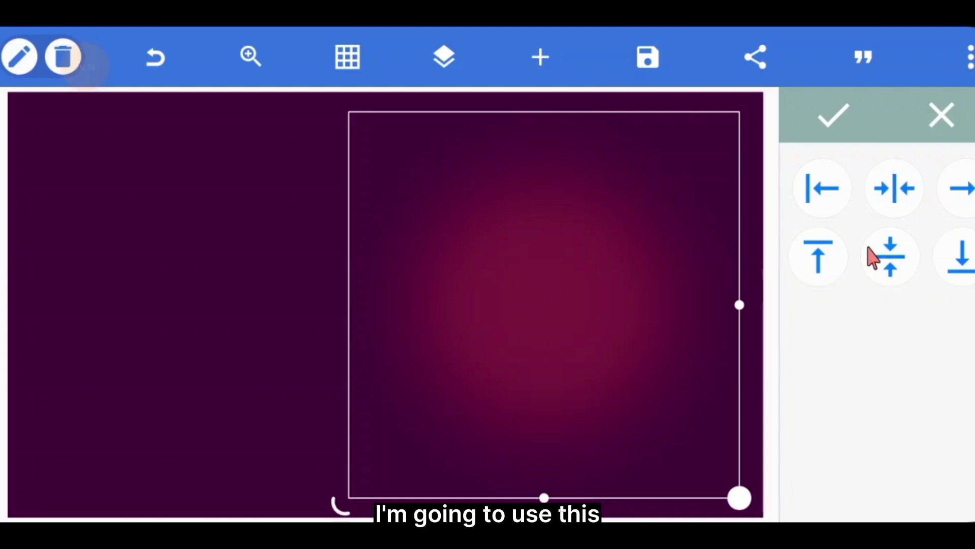
# Centre the faded glow vertically on the canvas.
pyautogui.click(888, 254)
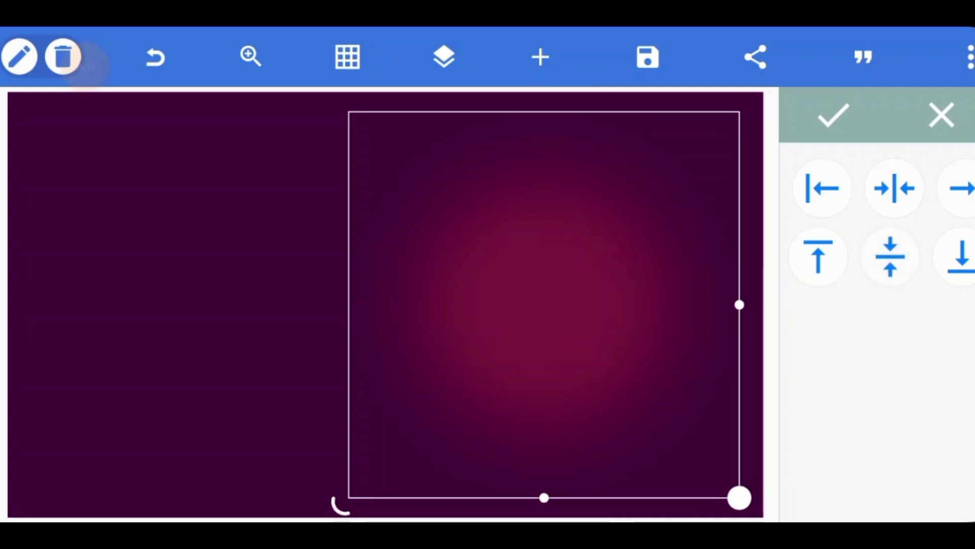
pyautogui.click(875, 255)
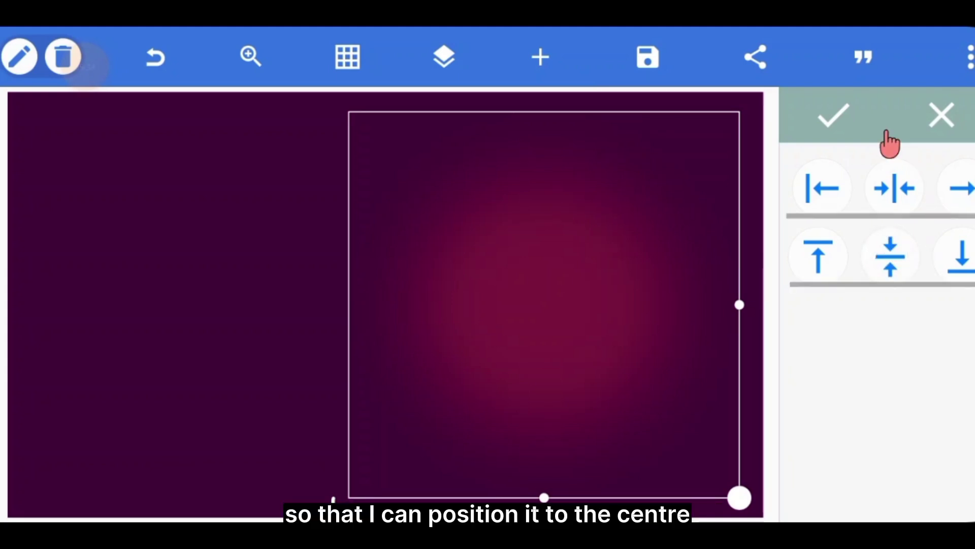
pyautogui.click(834, 115)
# Duplicate the glow, move the copy to the left half, and centre it vertically.
pyautogui.scroll(-5, 874, 330)
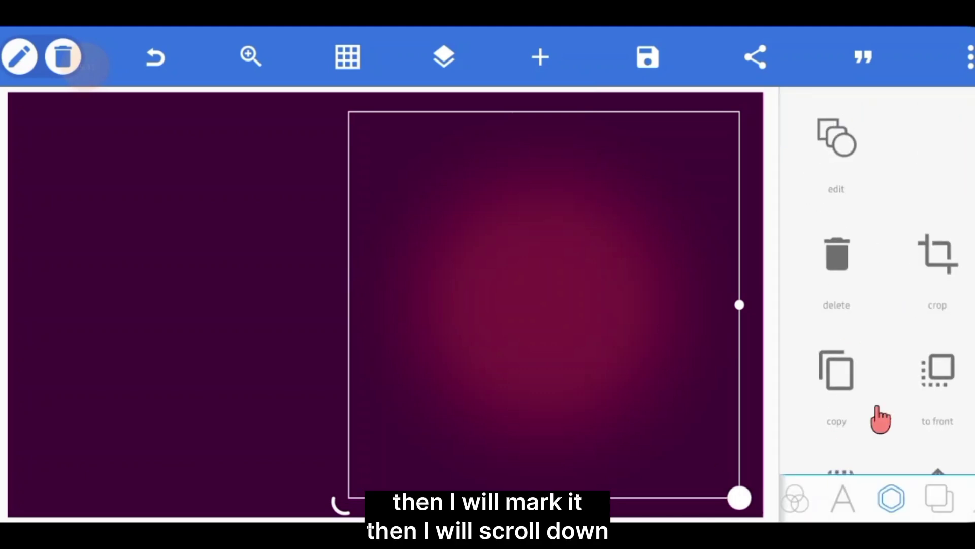
pyautogui.click(863, 380)
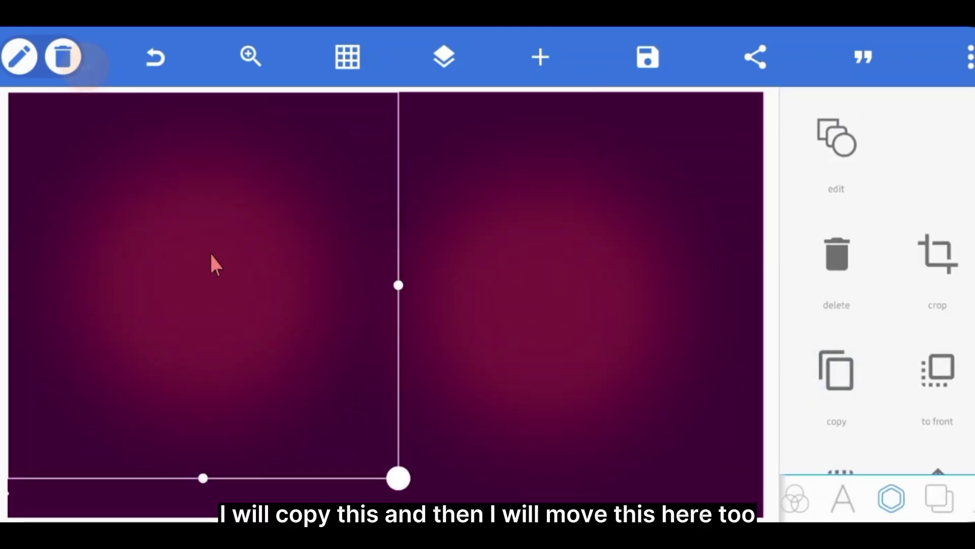
pyautogui.scroll(-2, 856, 376)
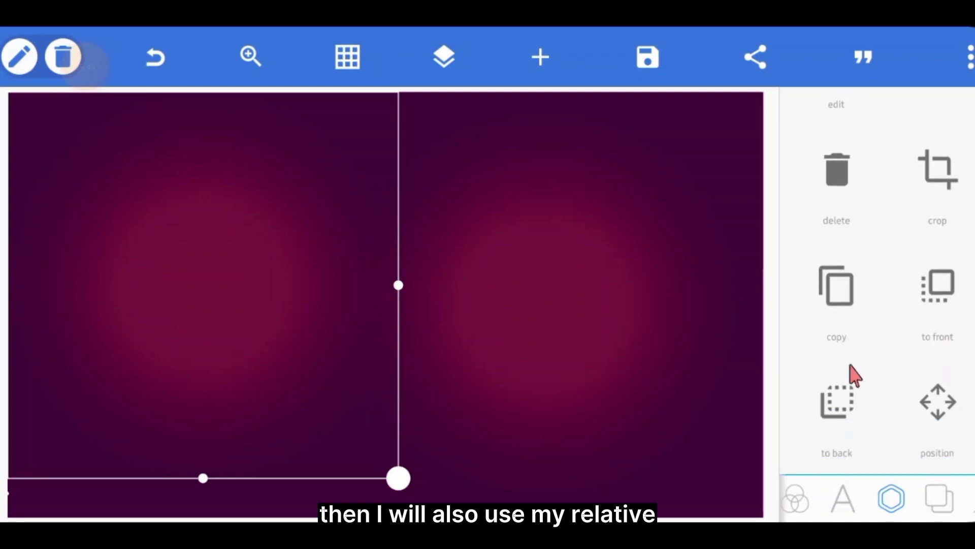
pyautogui.moveTo(202, 274)
pyautogui.mouseDown()
pyautogui.moveTo(202, 296)
pyautogui.moveTo(210, 291)
pyautogui.mouseUp()
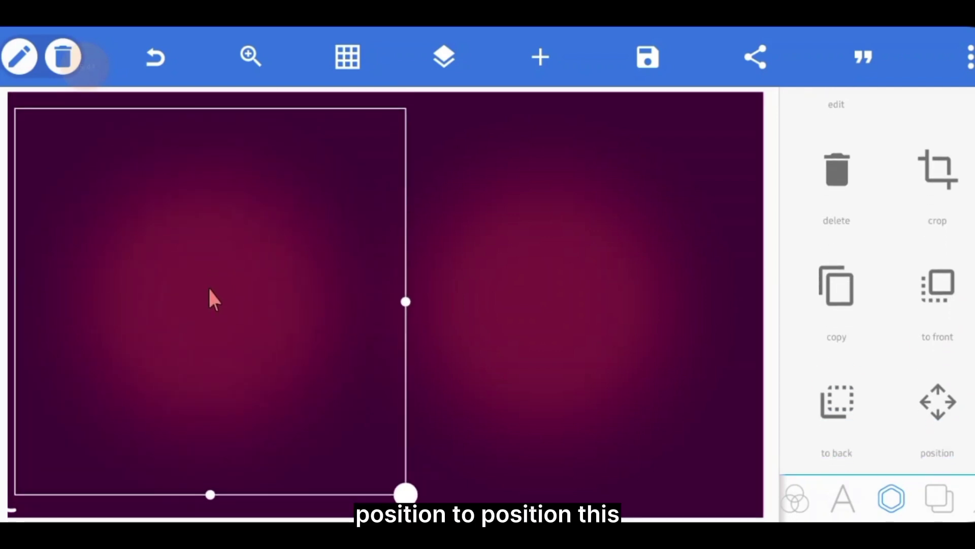
pyautogui.scroll(-2, 896, 411)
pyautogui.click(836, 414)
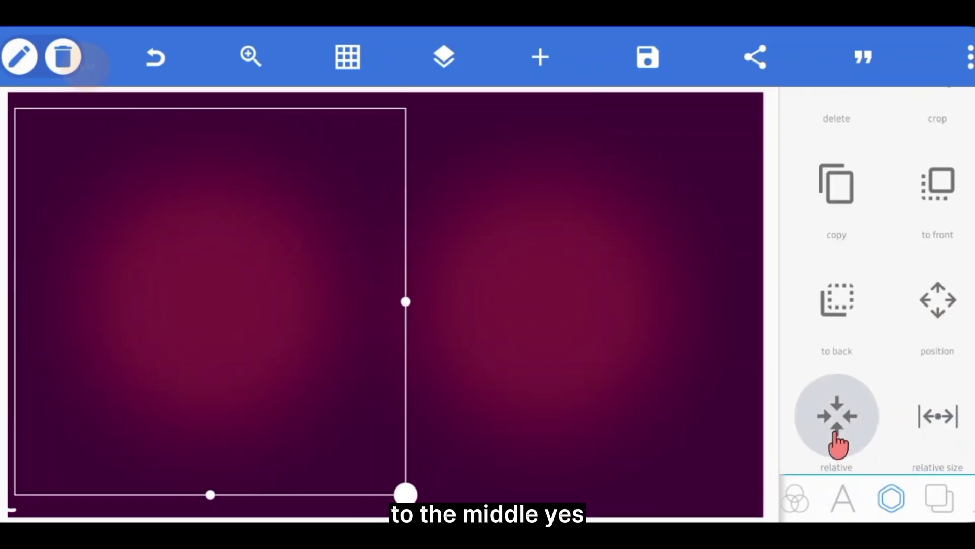
pyautogui.click(897, 257)
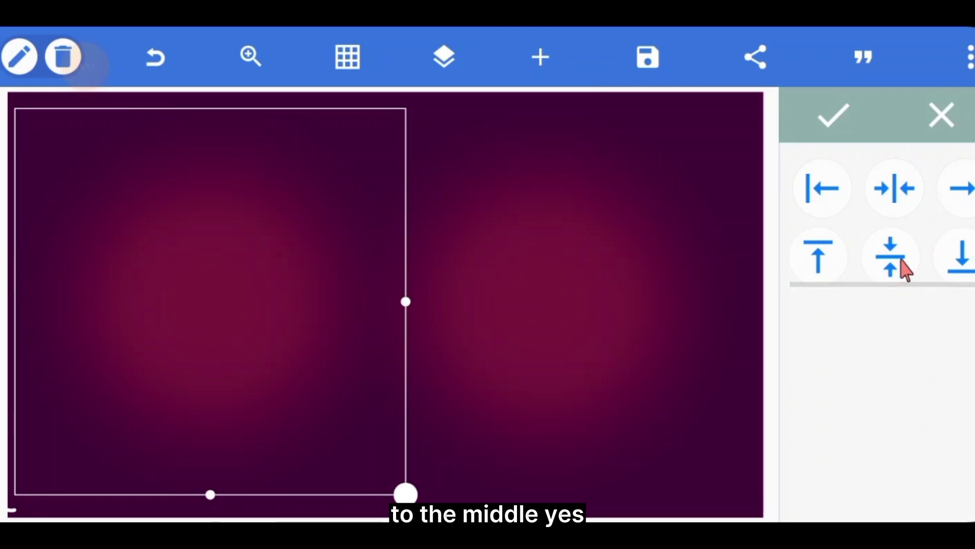
pyautogui.click(907, 262)
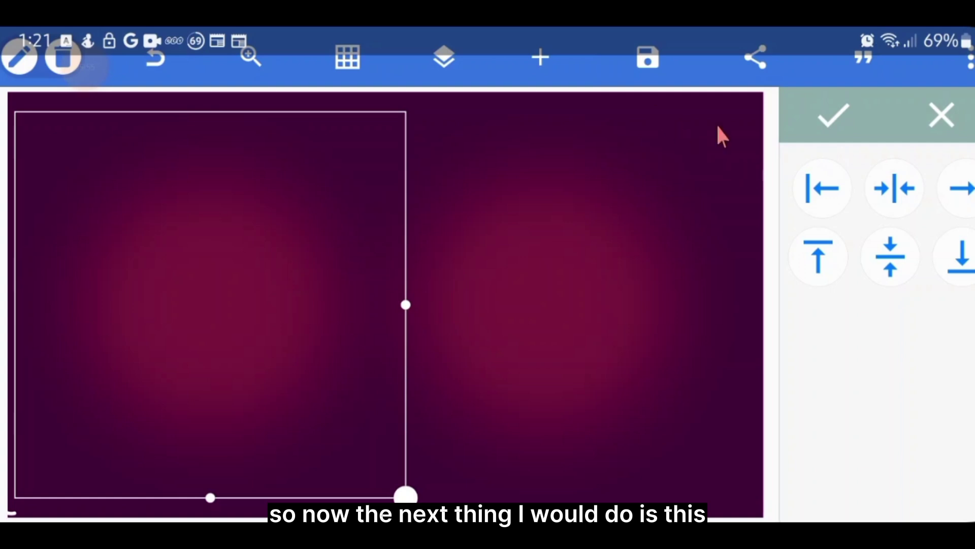
pyautogui.click(827, 124)
# Lock the top glow layer in the layers list, then deselect.
pyautogui.click(684, 126)
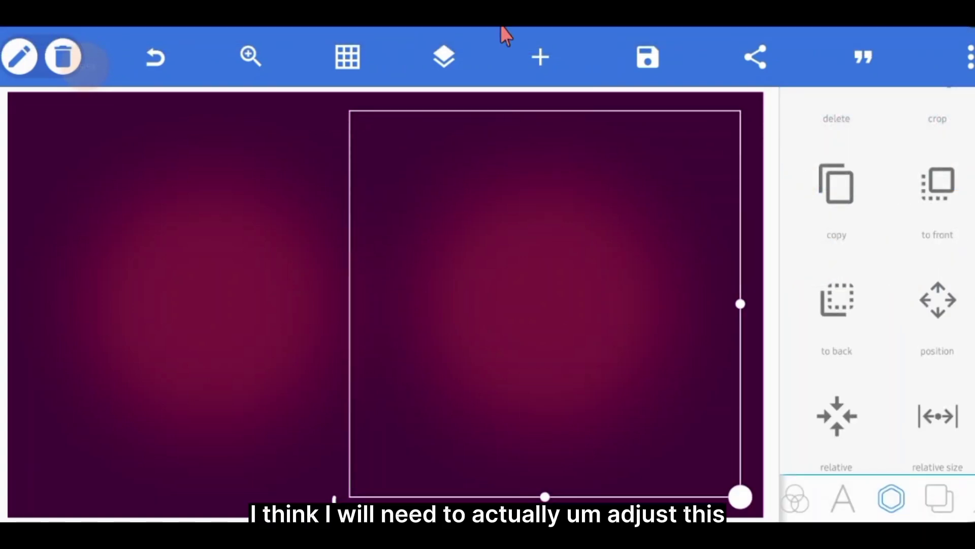
pyautogui.click(436, 66)
pyautogui.click(163, 112)
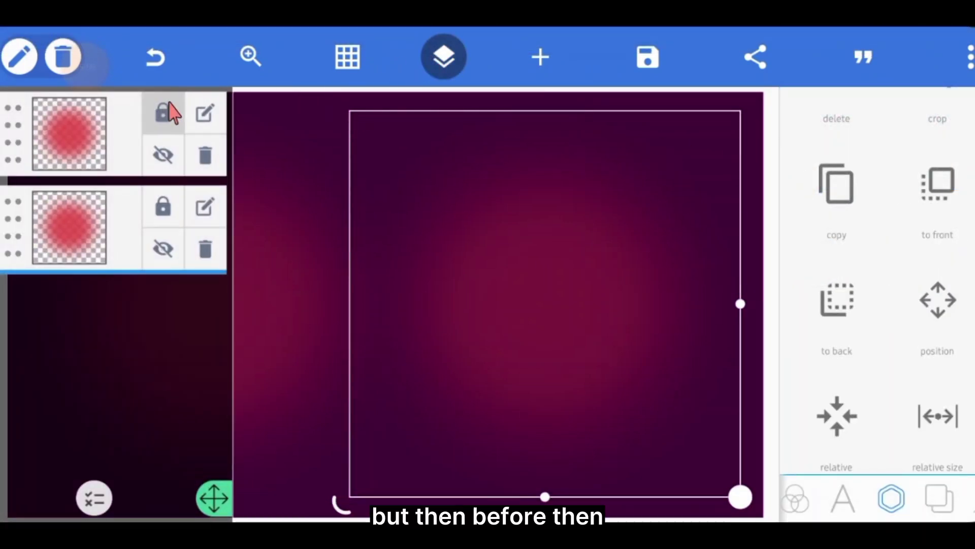
pyautogui.click(445, 57)
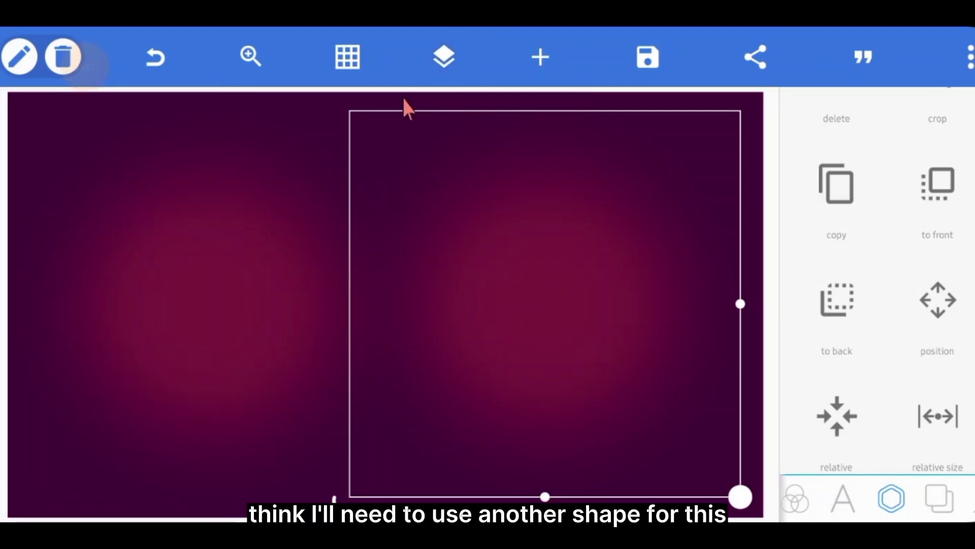
pyautogui.click(675, 155)
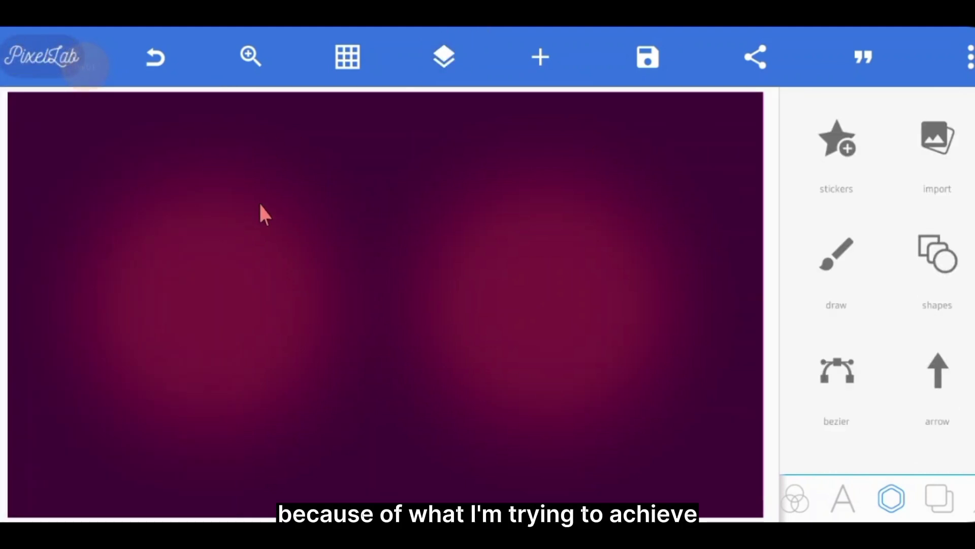
# Add a large white square and place it over the left glow.
pyautogui.click(947, 271)
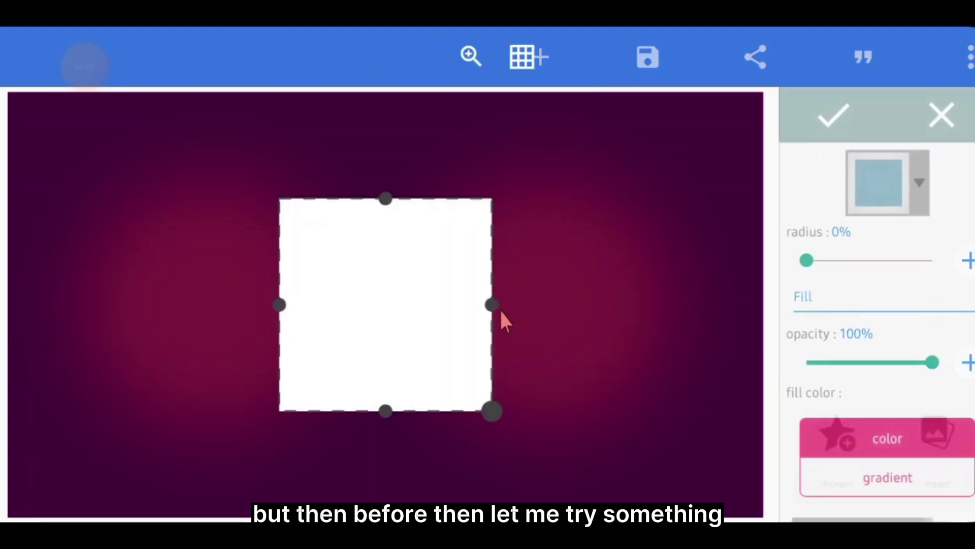
pyautogui.moveTo(435, 277); pyautogui.dragTo(231, 279)
pyautogui.moveTo(283, 411); pyautogui.dragTo(316, 464)
pyautogui.moveTo(289, 394); pyautogui.dragTo(285, 374)
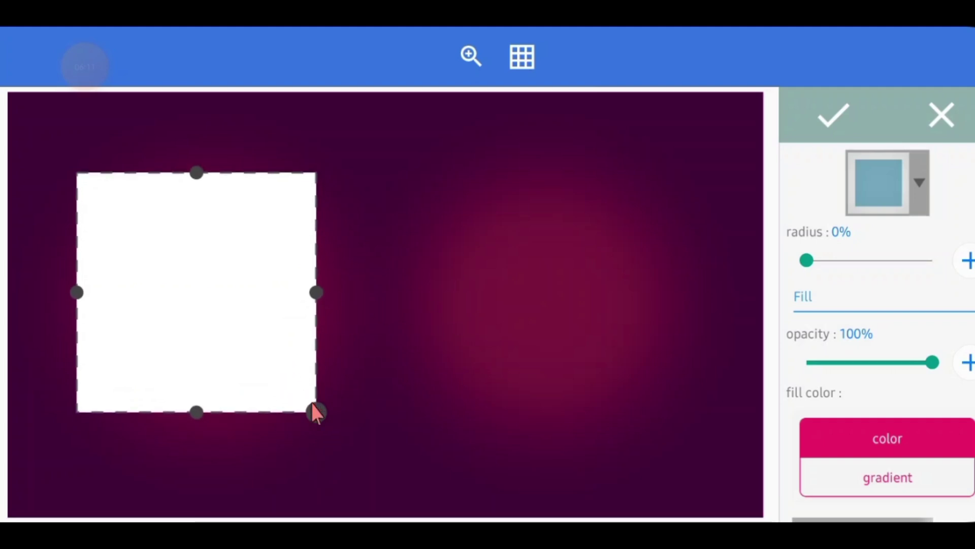
pyautogui.moveTo(312, 403); pyautogui.dragTo(348, 447)
pyautogui.moveTo(300, 355); pyautogui.dragTo(279, 373)
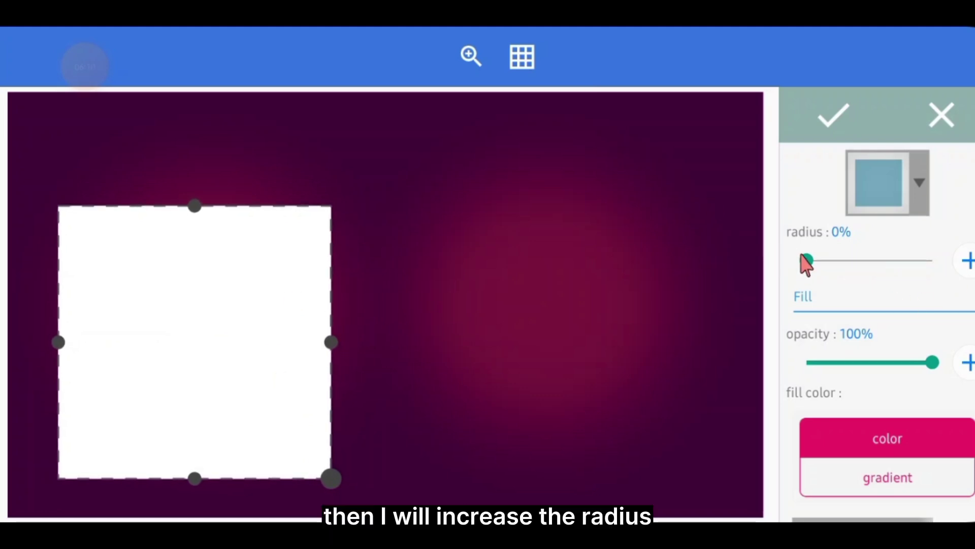
# Round the square's corners to 18%, confirm, and duplicate it.
pyautogui.moveTo(803, 257); pyautogui.dragTo(825, 260)
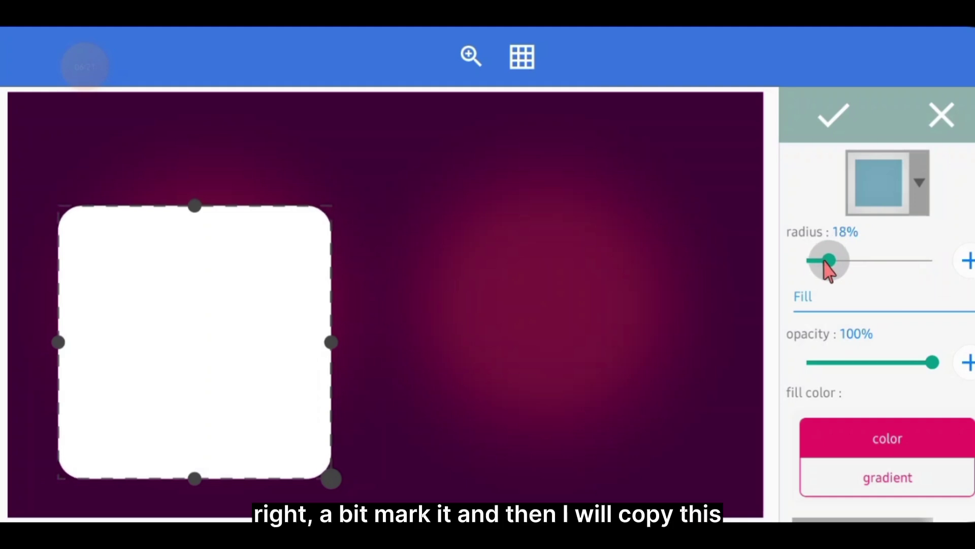
pyautogui.click(827, 124)
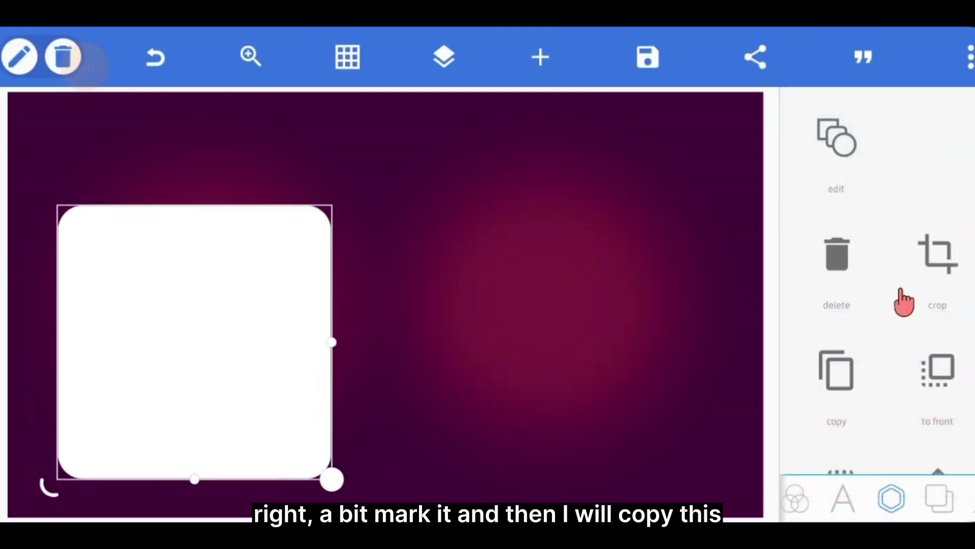
pyautogui.click(845, 391)
# Move the duplicate square to the right half and show the grid.
pyautogui.click(839, 147)
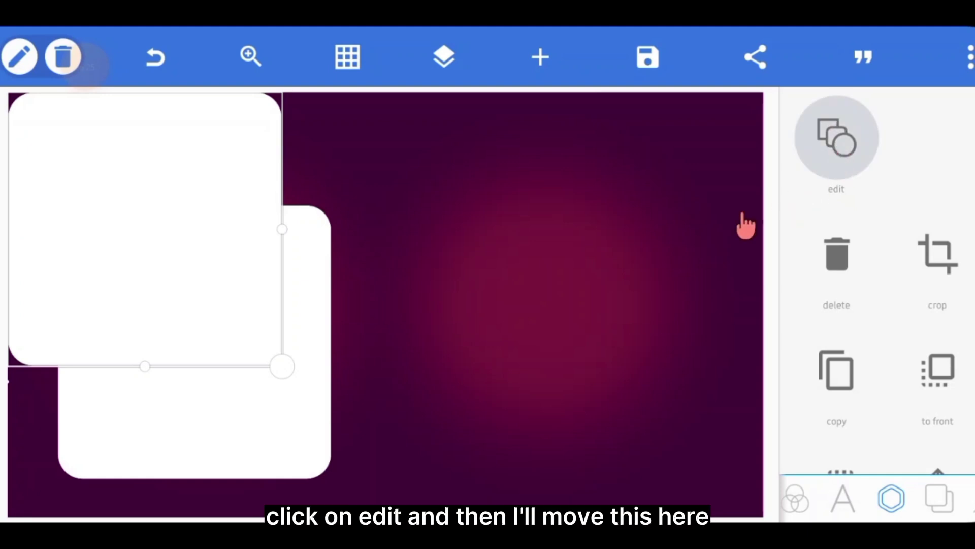
pyautogui.moveTo(200, 311); pyautogui.dragTo(549, 281)
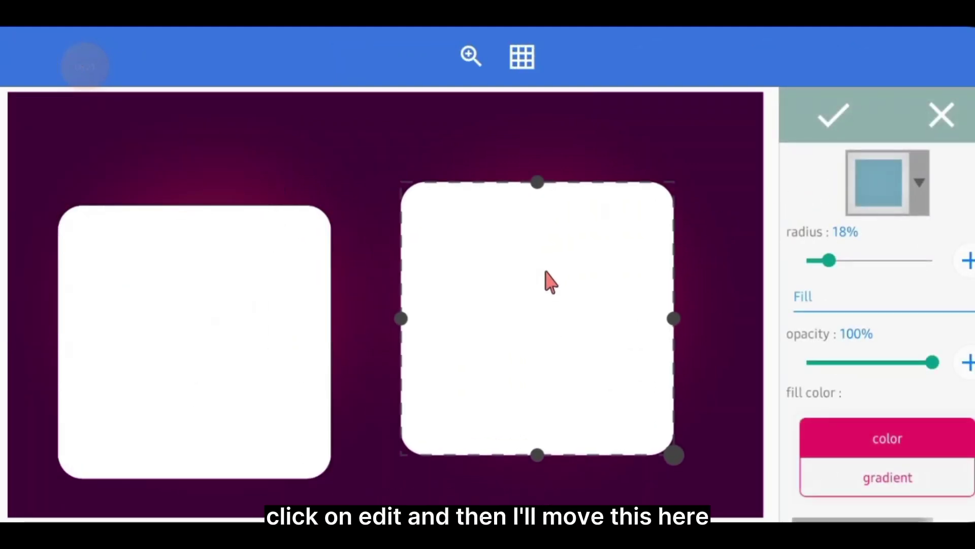
pyautogui.click(526, 51)
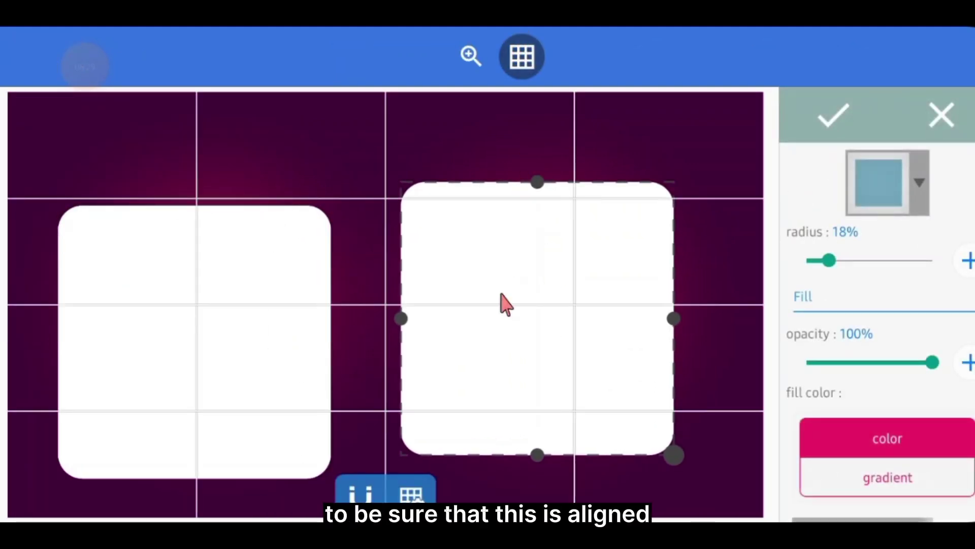
# Delete all gridlines except one horizontal guide set at the boxes' middle height.
pyautogui.click(412, 493)
pyautogui.moveTo(458, 307); pyautogui.dragTo(461, 344)
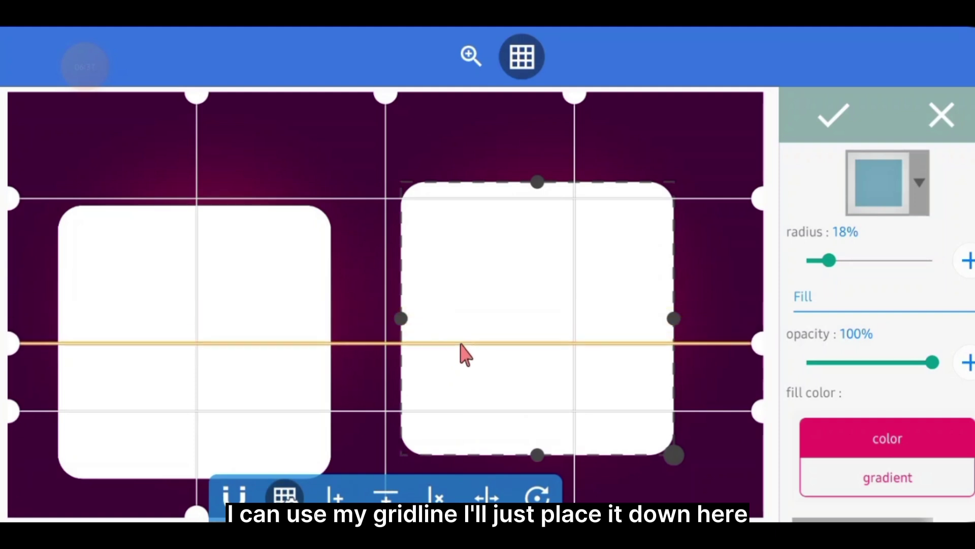
pyautogui.click(485, 197)
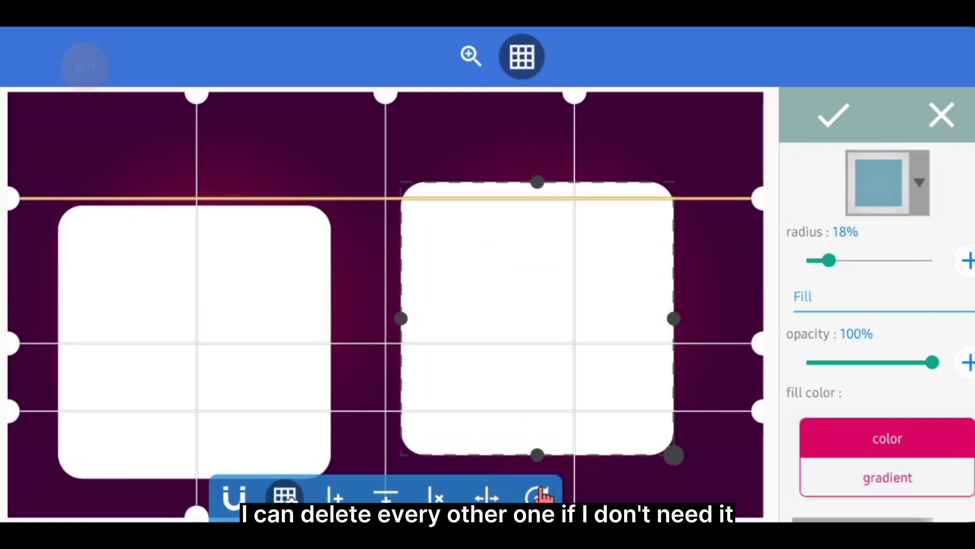
pyautogui.click(436, 493)
pyautogui.click(460, 429)
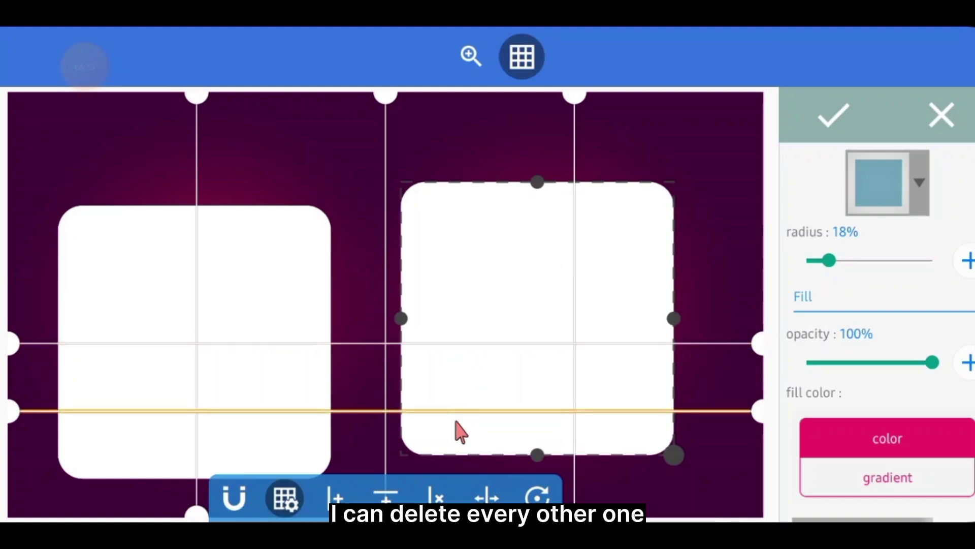
pyautogui.click(437, 494)
pyautogui.click(386, 201)
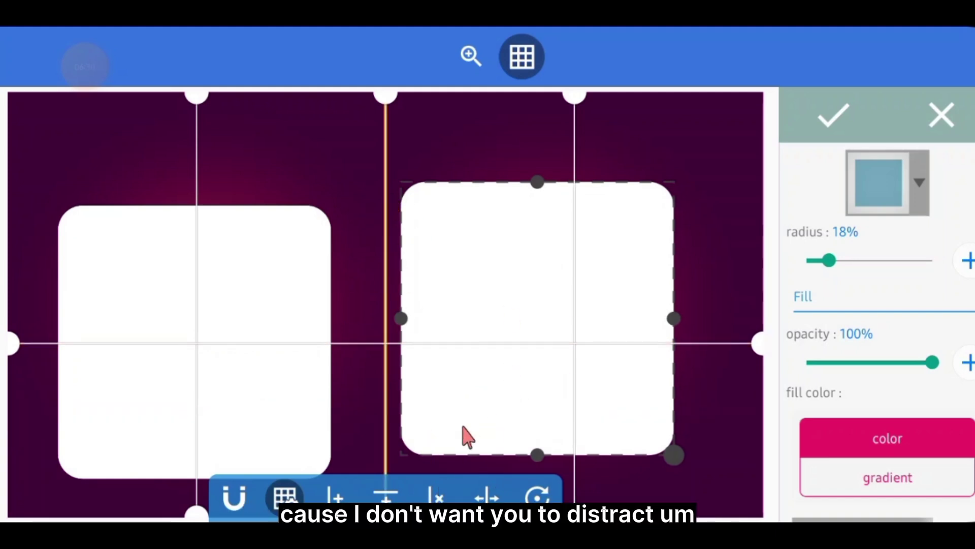
pyautogui.click(437, 494)
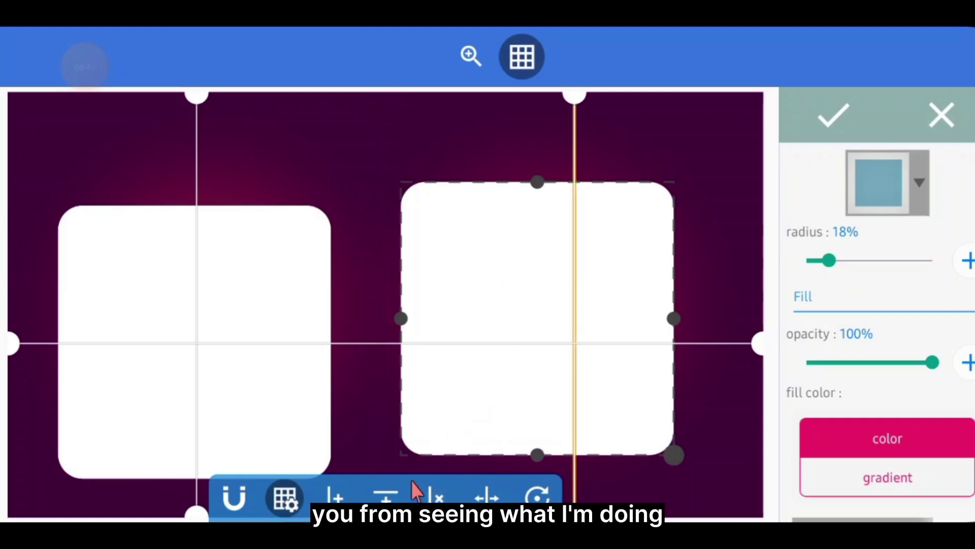
pyautogui.click(437, 494)
pyautogui.click(437, 494)
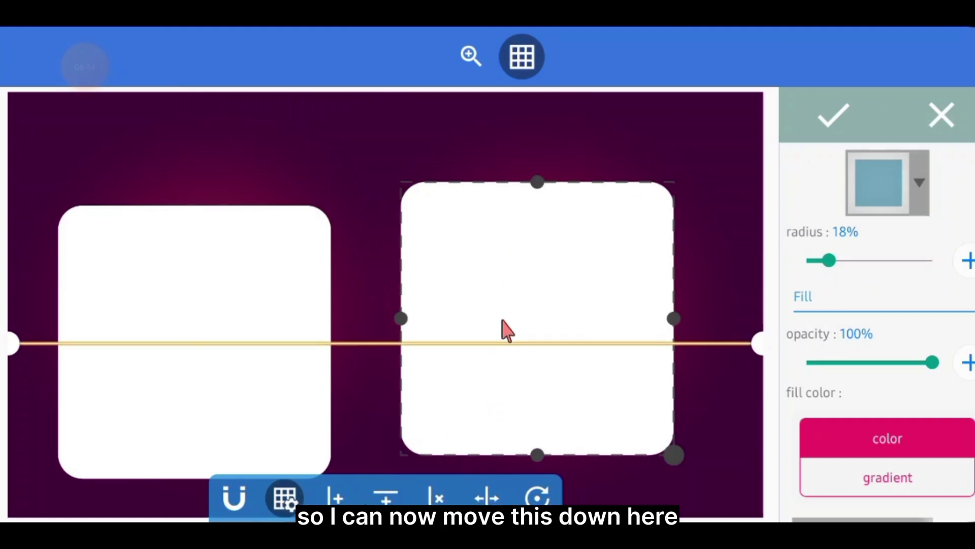
pyautogui.moveTo(502, 344); pyautogui.dragTo(502, 361)
pyautogui.moveTo(506, 355)
pyautogui.mouseDown()
pyautogui.moveTo(515, 322)
pyautogui.moveTo(517, 347)
pyautogui.mouseUp()
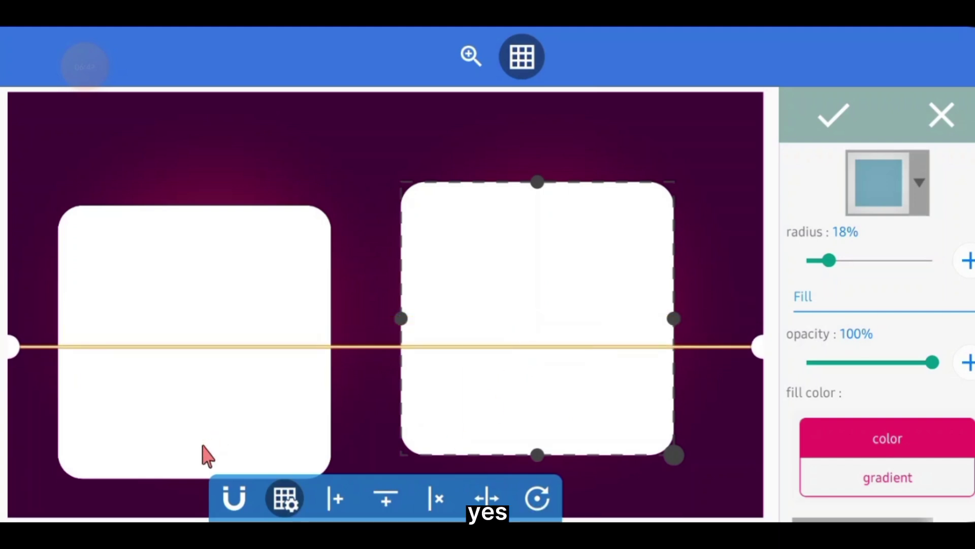
pyautogui.click(267, 491)
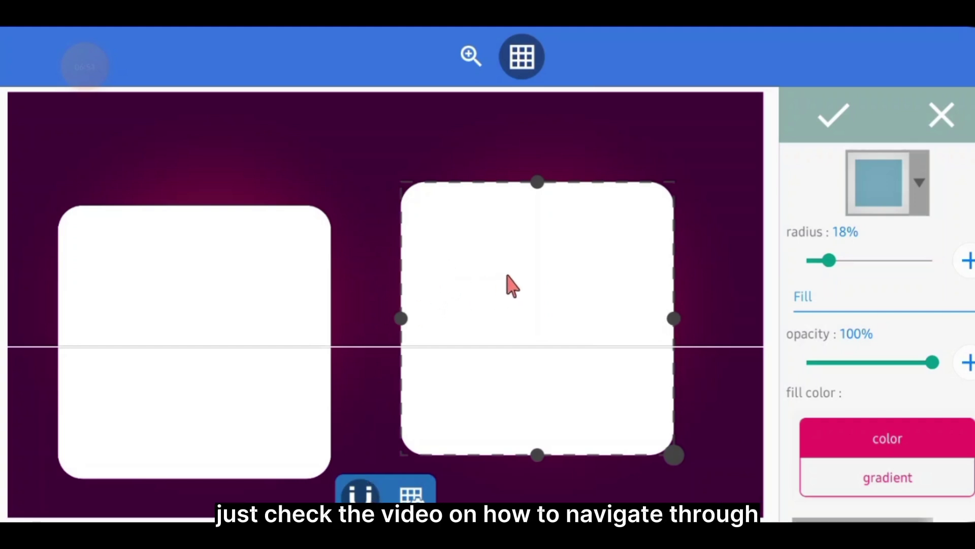
# Snap the right box's centre onto the horizontal guide and confirm.
pyautogui.moveTo(531, 273); pyautogui.dragTo(540, 316)
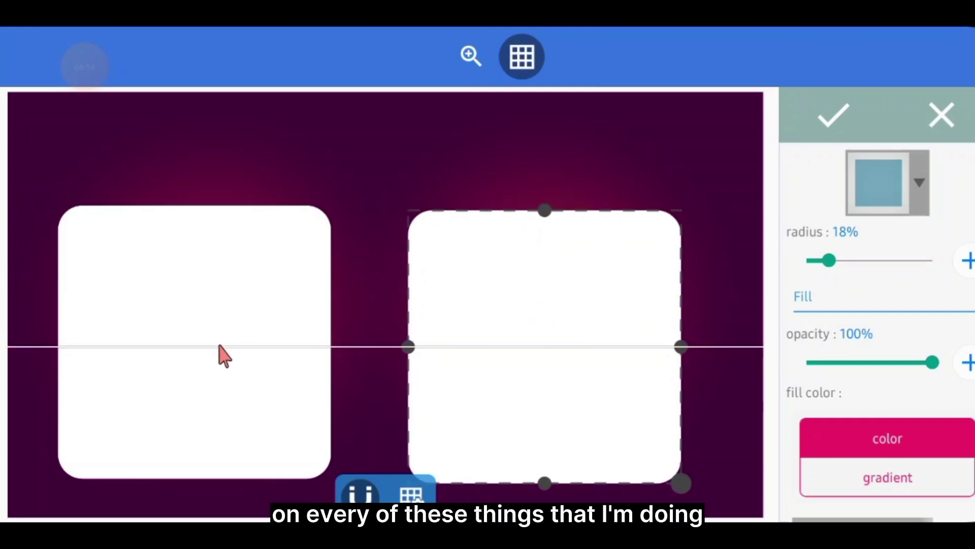
pyautogui.moveTo(220, 355)
pyautogui.mouseDown()
pyautogui.moveTo(231, 366)
pyautogui.moveTo(222, 366)
pyautogui.mouseUp()
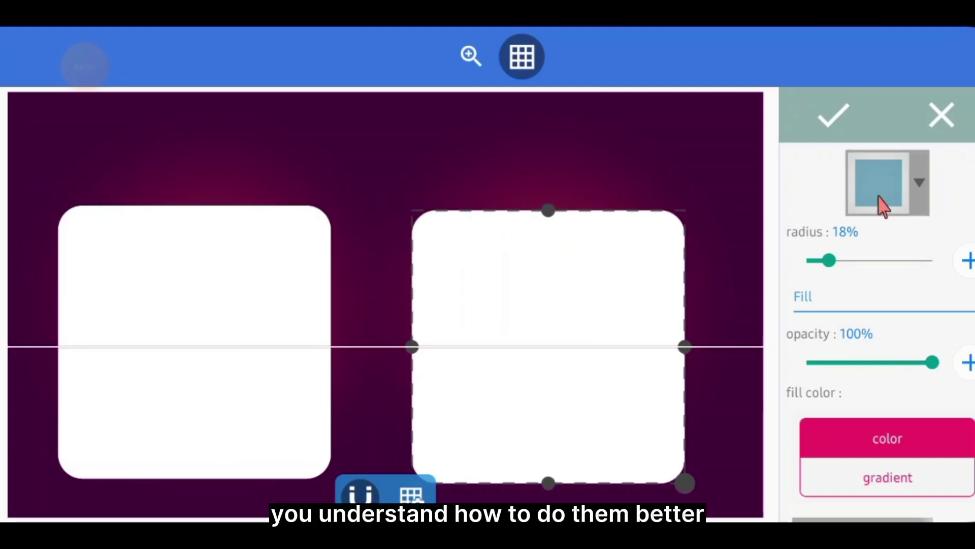
pyautogui.click(833, 118)
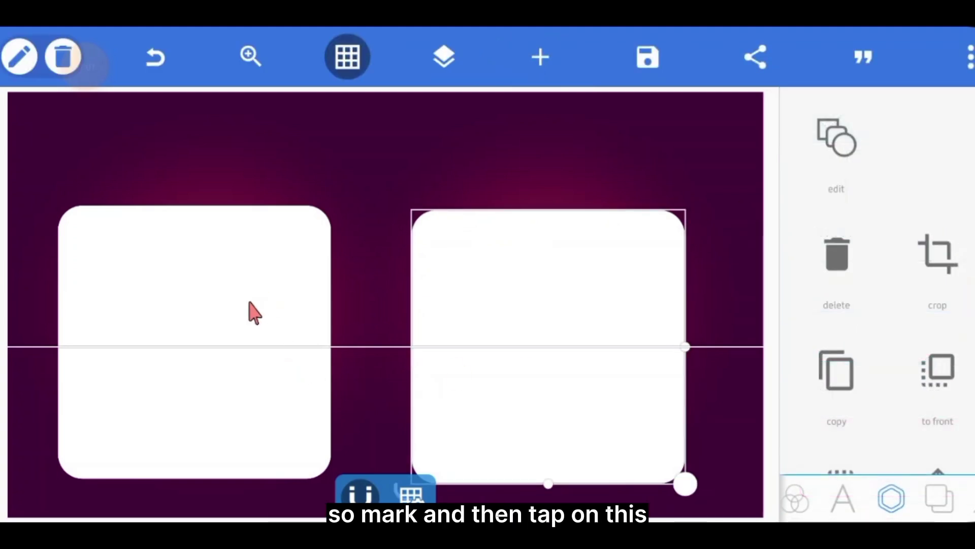
# Shift the left white box right until it snaps to the guide, confirm, then deselect.
pyautogui.click(252, 310)
pyautogui.click(850, 148)
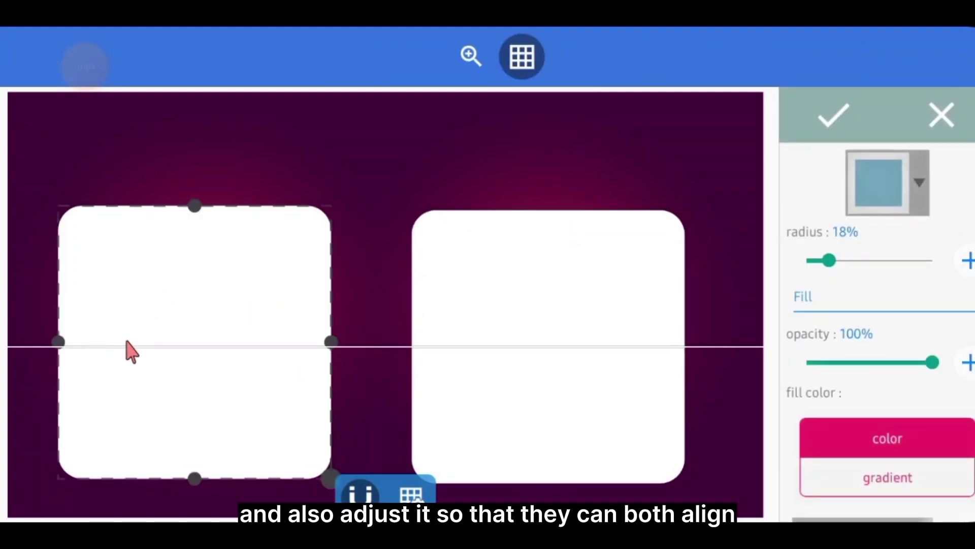
pyautogui.moveTo(127, 349)
pyautogui.mouseDown()
pyautogui.moveTo(149, 366)
pyautogui.moveTo(129, 362)
pyautogui.moveTo(139, 372)
pyautogui.moveTo(140, 343)
pyautogui.moveTo(145, 352)
pyautogui.mouseUp()
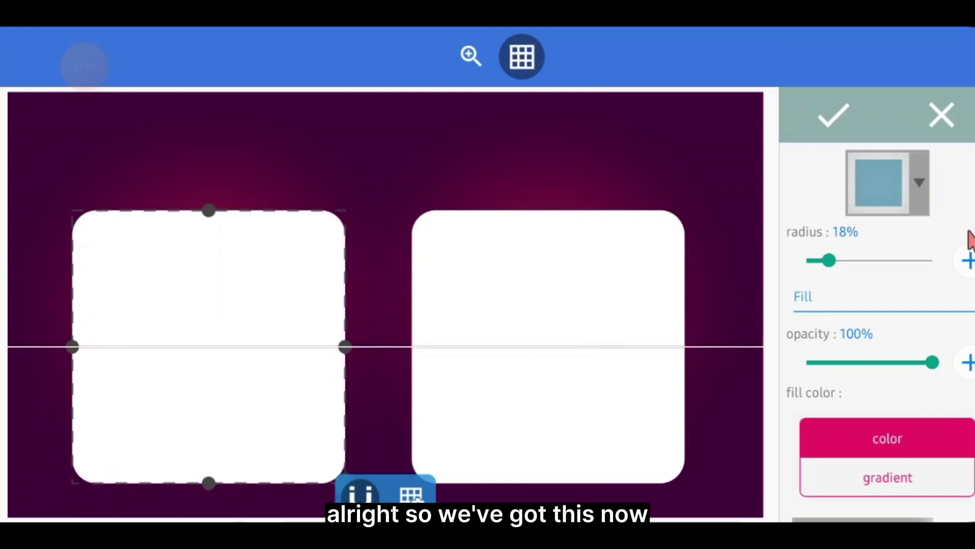
pyautogui.click(813, 109)
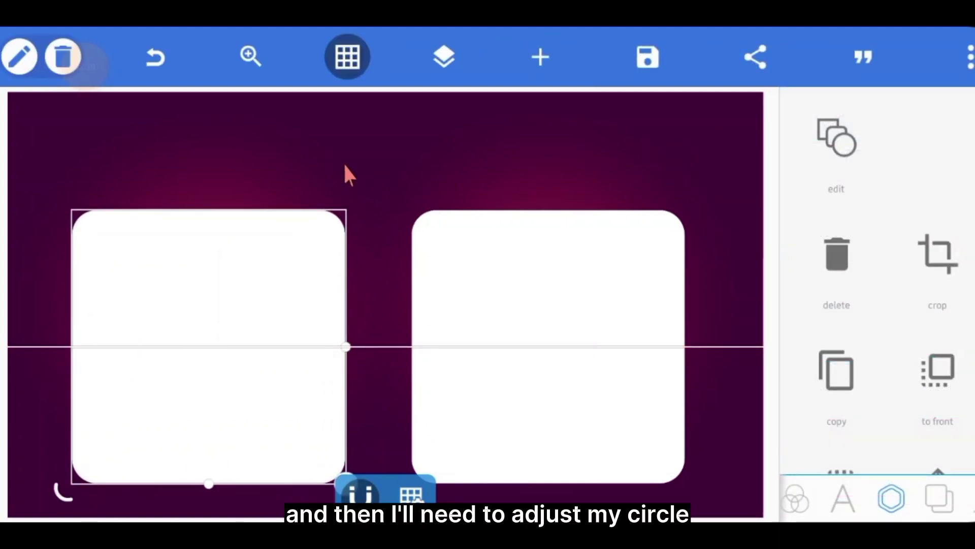
pyautogui.click(207, 154)
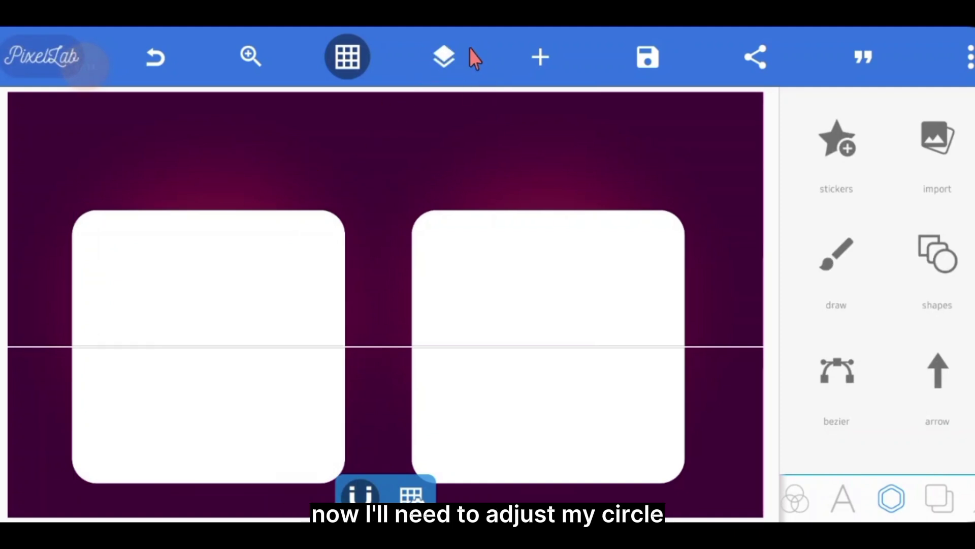
# Hide the grid and delete the first red glow circle layer.
pyautogui.click(441, 60)
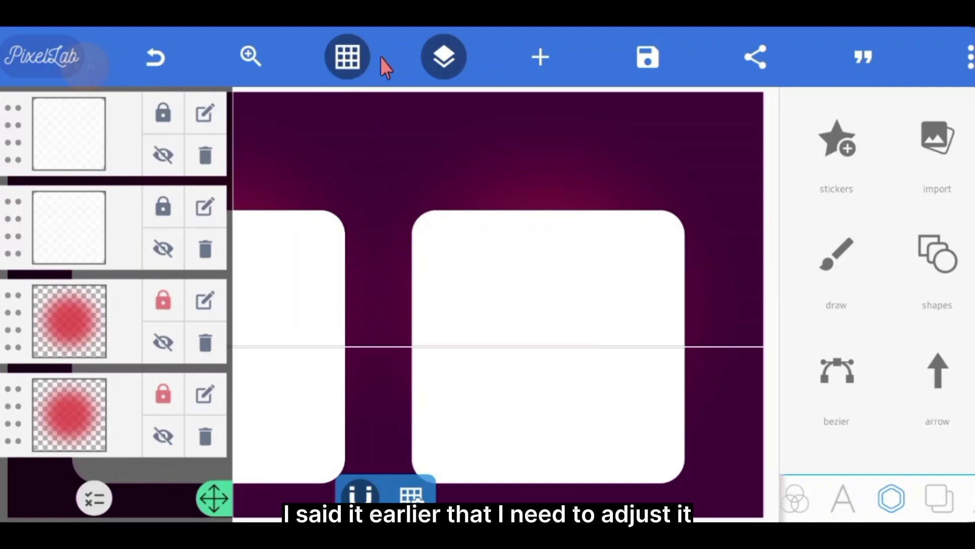
pyautogui.click(340, 59)
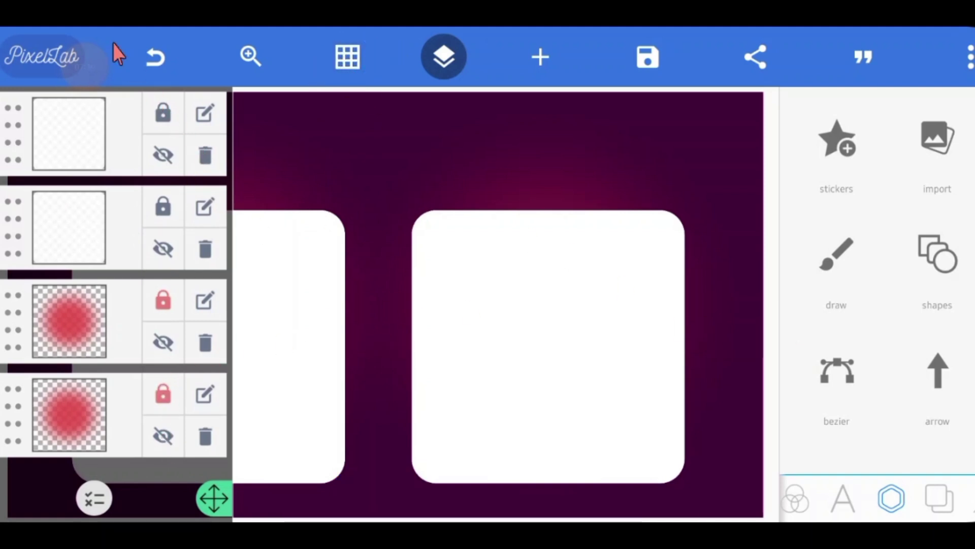
pyautogui.moveTo(89, 67); pyautogui.dragTo(312, 74)
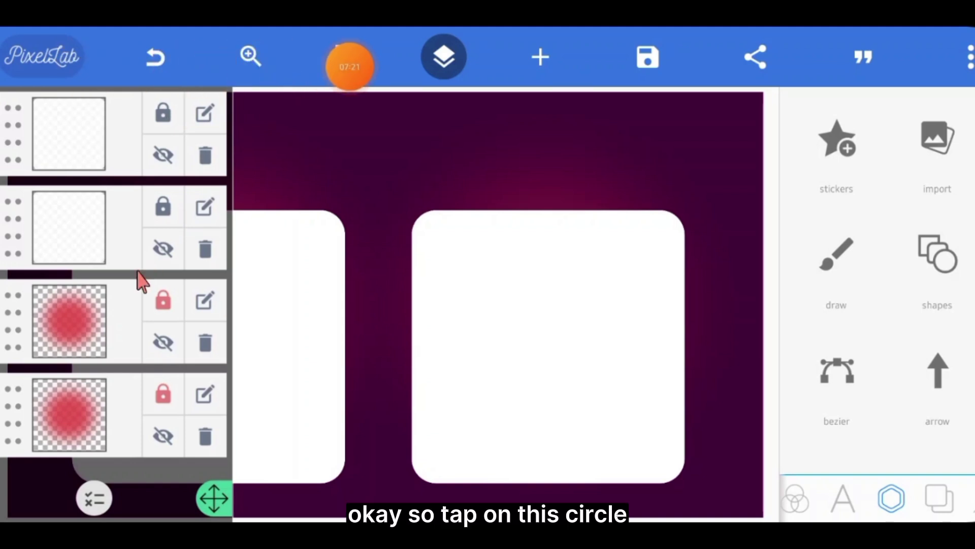
pyautogui.click(93, 325)
pyautogui.click(443, 55)
pyautogui.click(836, 256)
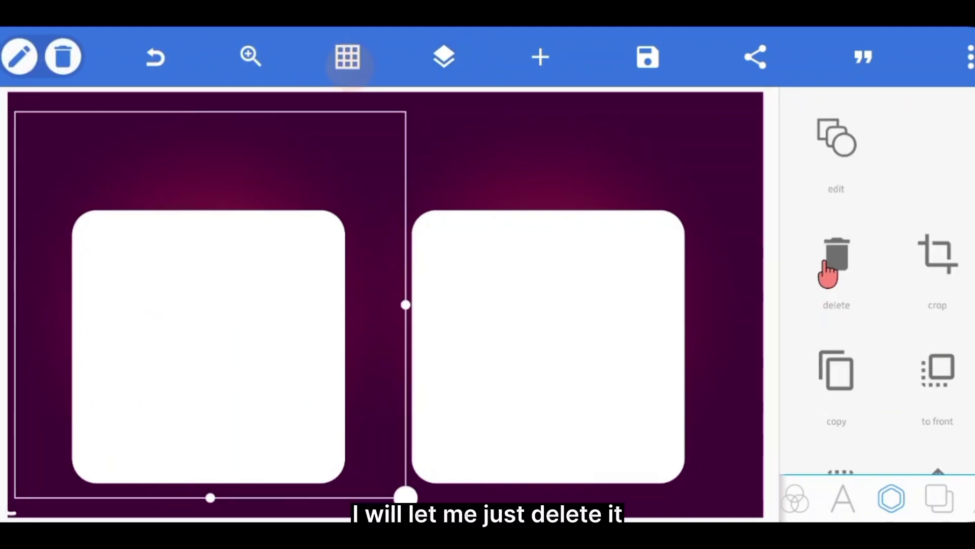
# Delete the remaining red glow circle layer.
pyautogui.click(434, 48)
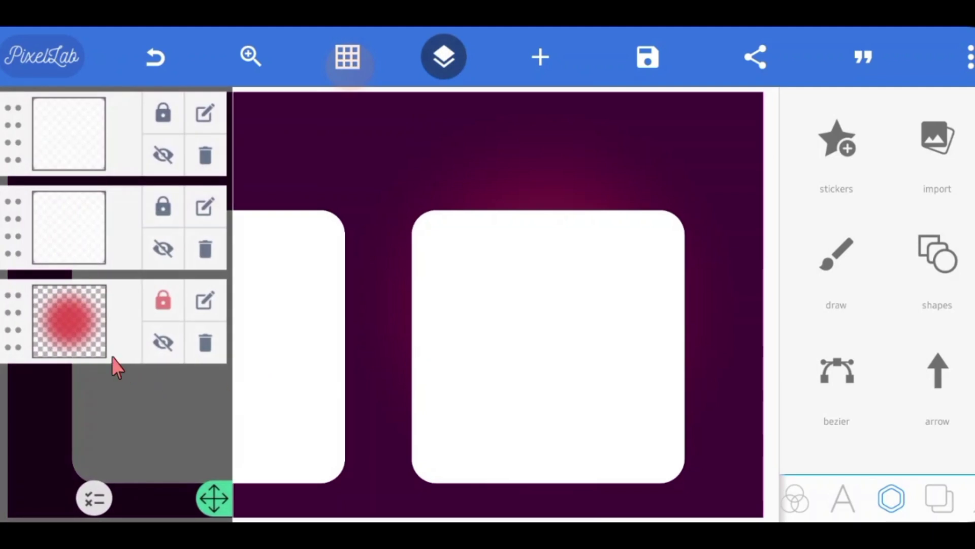
pyautogui.click(104, 329)
pyautogui.click(444, 57)
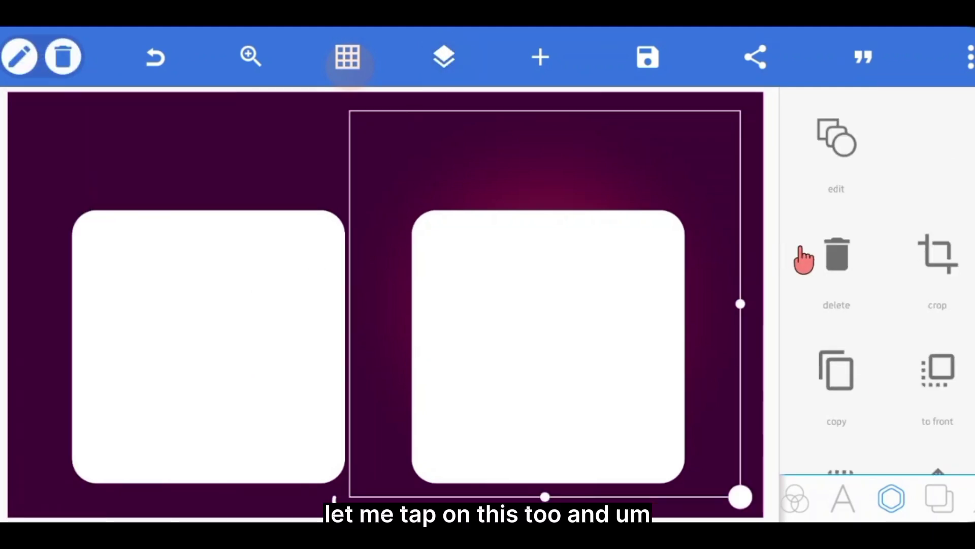
pyautogui.click(846, 244)
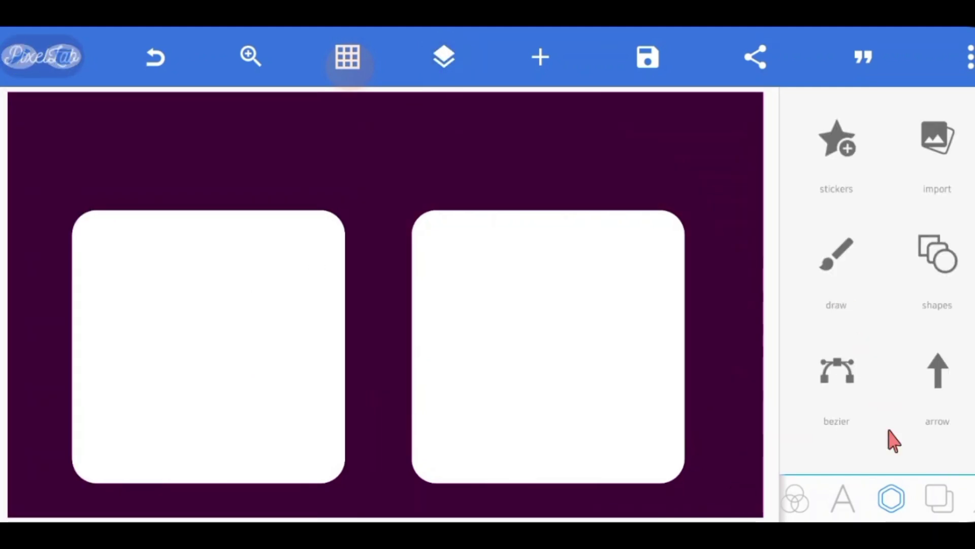
# Add a new rectangle with 17% rounded corners and place it between the two boxes.
pyautogui.click(919, 259)
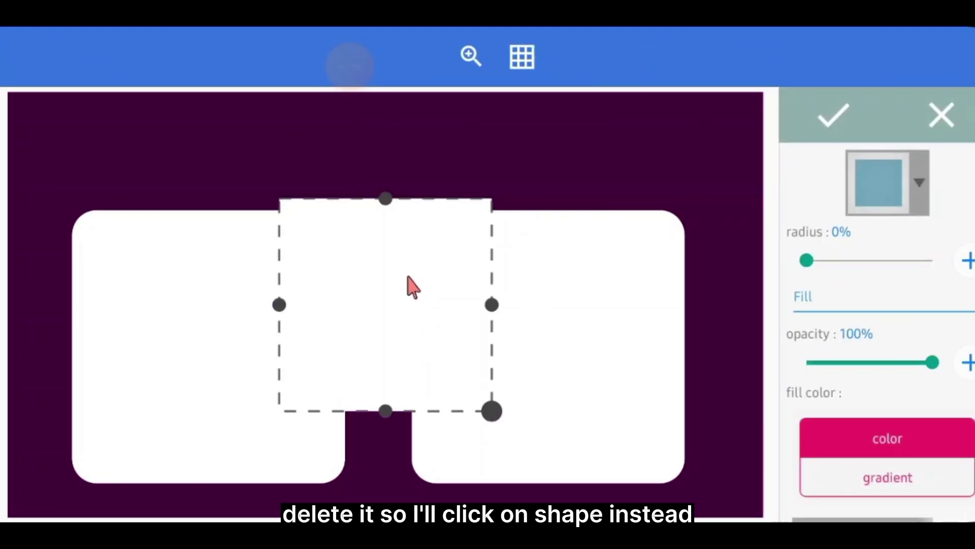
pyautogui.moveTo(412, 287); pyautogui.dragTo(322, 249)
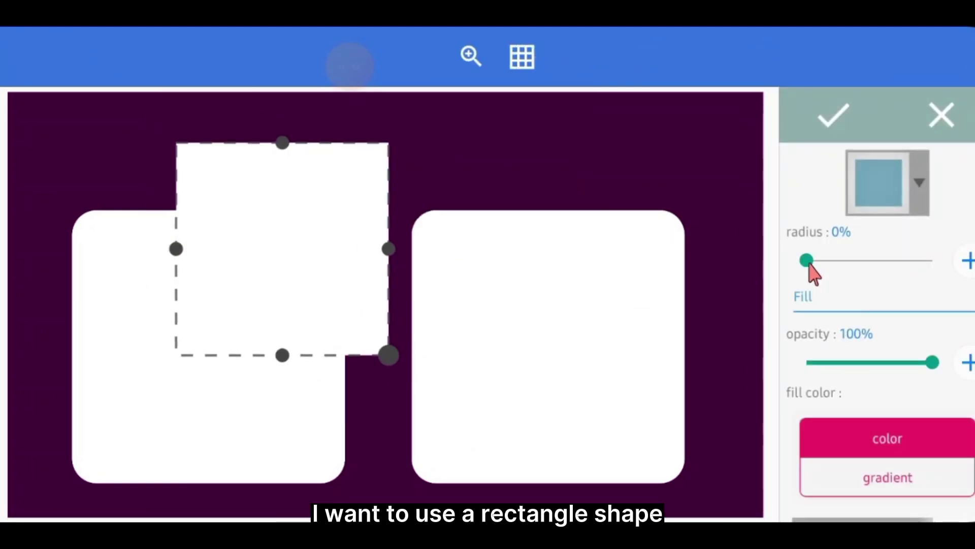
pyautogui.moveTo(809, 266); pyautogui.dragTo(829, 264)
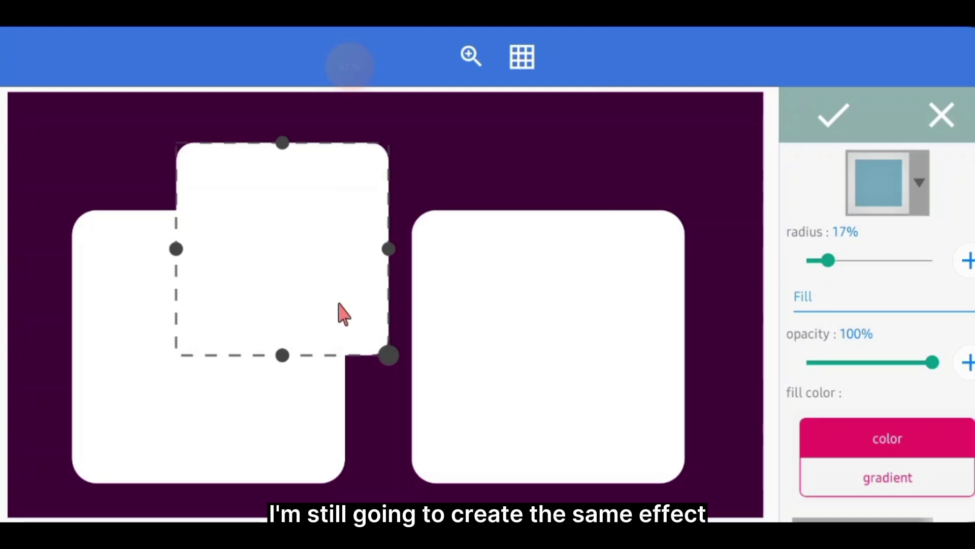
pyautogui.moveTo(352, 314); pyautogui.dragTo(436, 307)
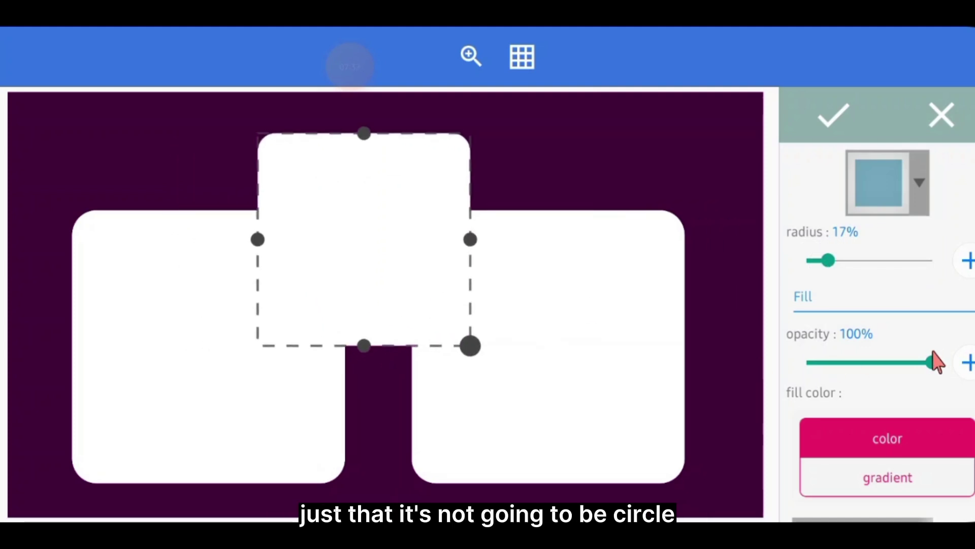
pyautogui.moveTo(938, 361)
pyautogui.mouseDown()
pyautogui.moveTo(806, 361)
pyautogui.moveTo(927, 375)
pyautogui.moveTo(916, 355)
pyautogui.moveTo(855, 337)
pyautogui.mouseUp()
# Give the square a bright red outline using a brightened custom red.
pyautogui.scroll(-5, 893, 374)
pyautogui.scroll(2, 893, 330)
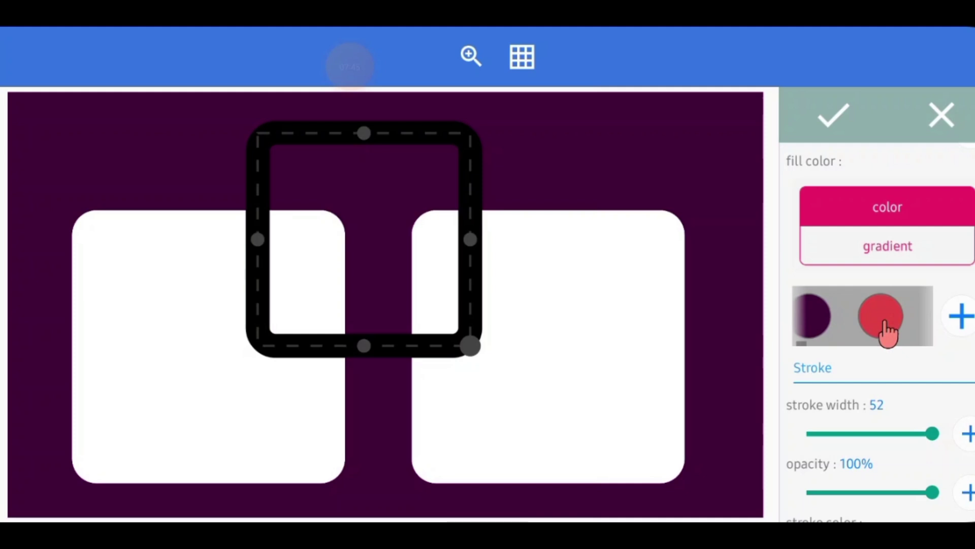
pyautogui.scroll(-6, 888, 333)
pyautogui.moveTo(902, 367); pyautogui.dragTo(807, 392)
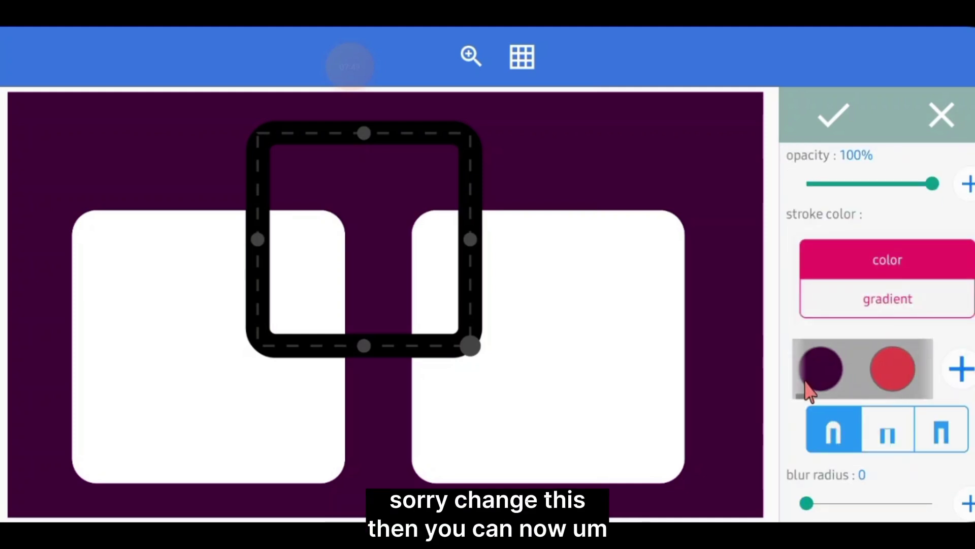
pyautogui.click(890, 370)
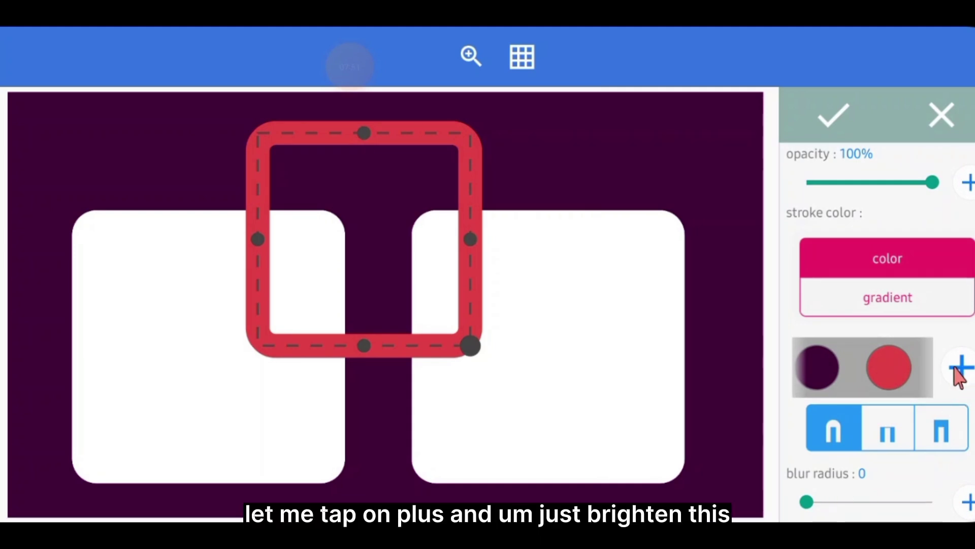
pyautogui.click(960, 367)
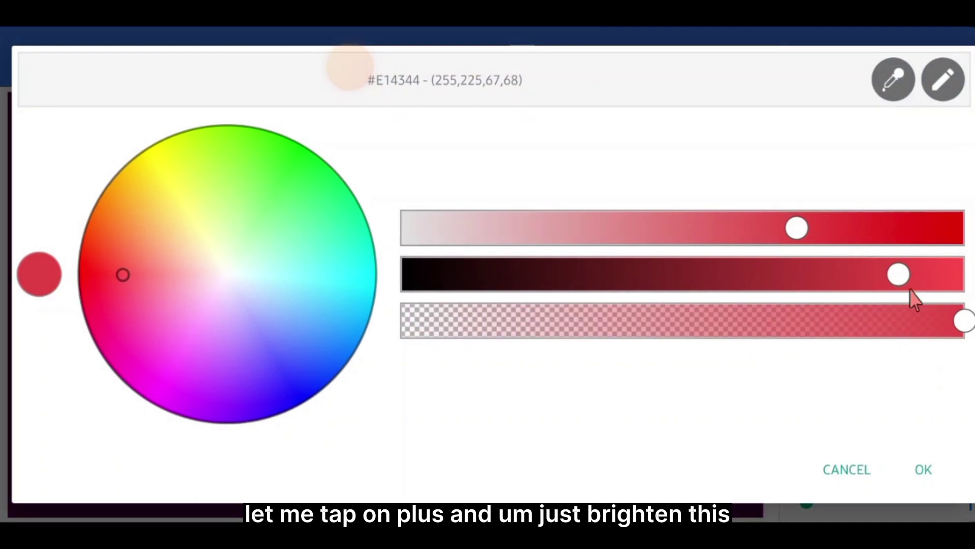
pyautogui.moveTo(902, 282); pyautogui.dragTo(962, 291)
pyautogui.click(925, 477)
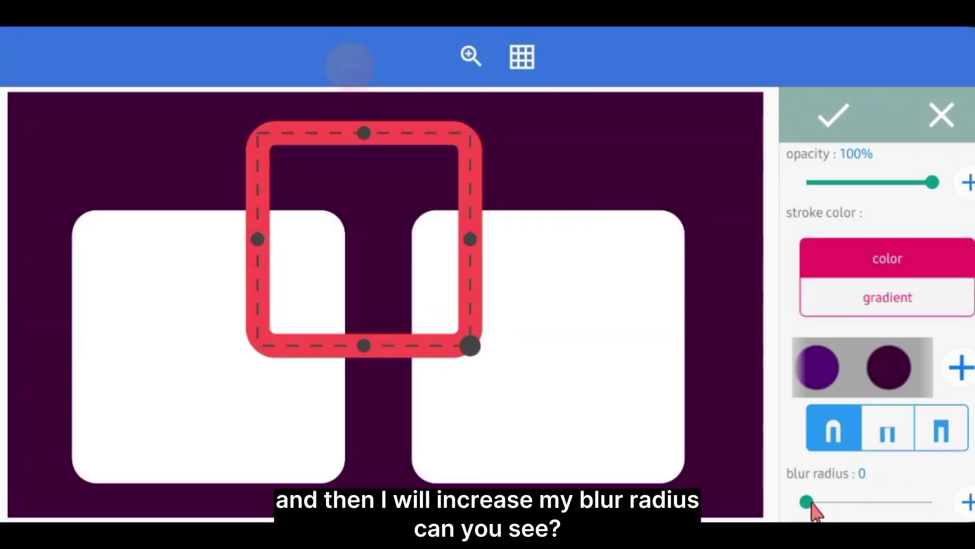
# Blur the red outline to radius 25 and shrink the square above the left card.
pyautogui.moveTo(811, 504); pyautogui.dragTo(962, 519)
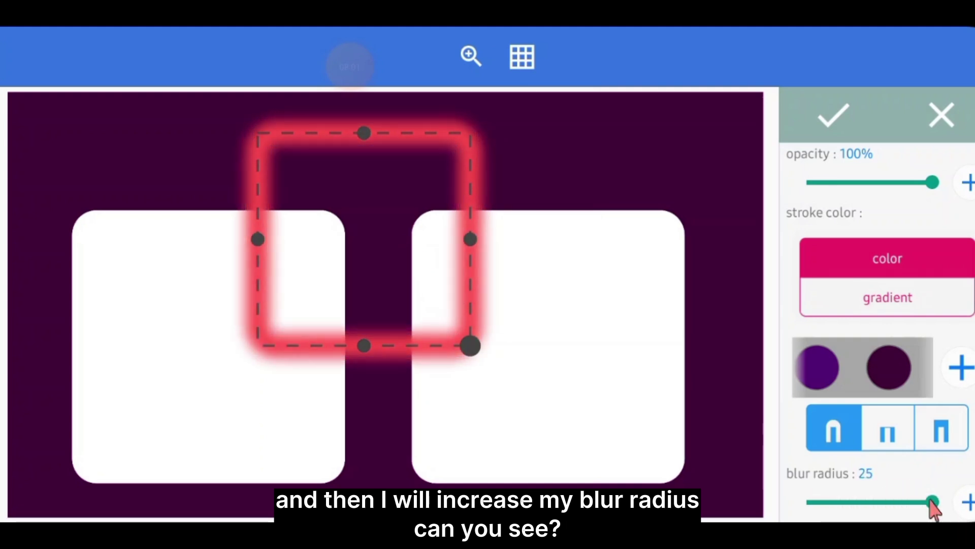
pyautogui.moveTo(468, 345); pyautogui.dragTo(343, 183)
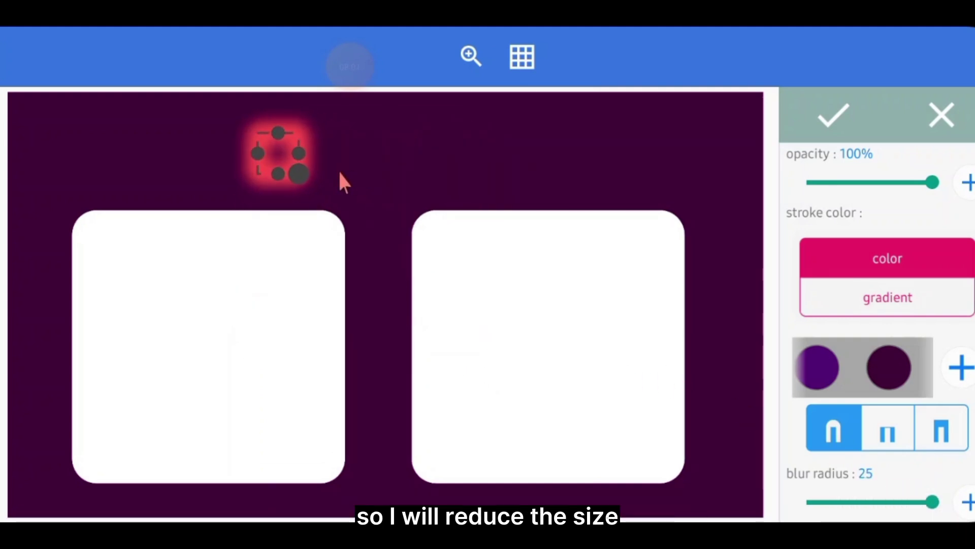
pyautogui.moveTo(293, 164); pyautogui.dragTo(285, 158)
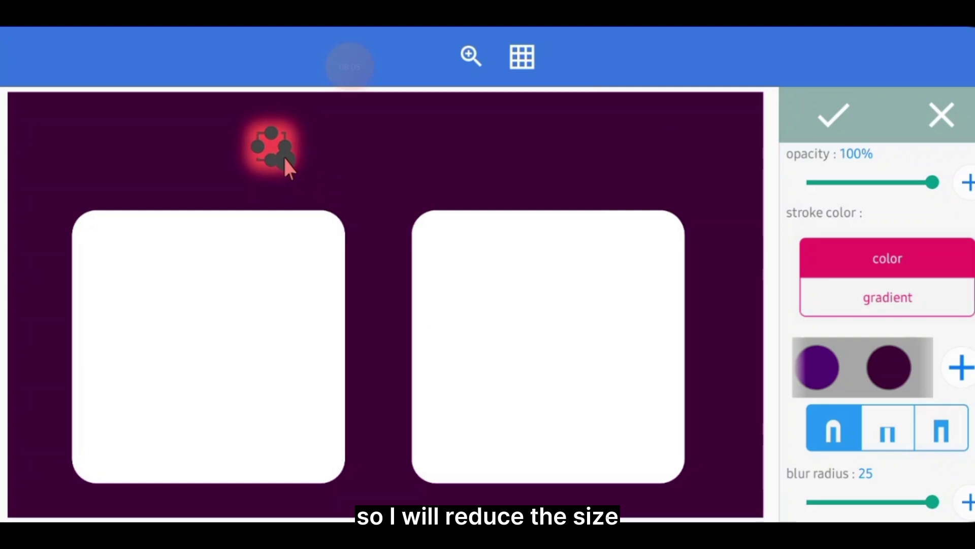
pyautogui.click(853, 122)
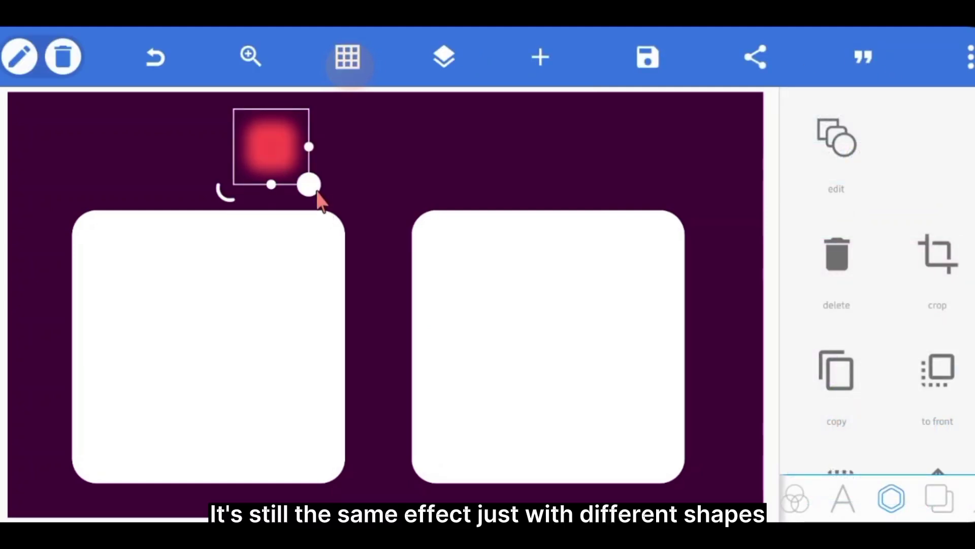
# Enlarge the red glow so it spreads over and past the left white card.
pyautogui.moveTo(318, 200); pyautogui.dragTo(516, 492)
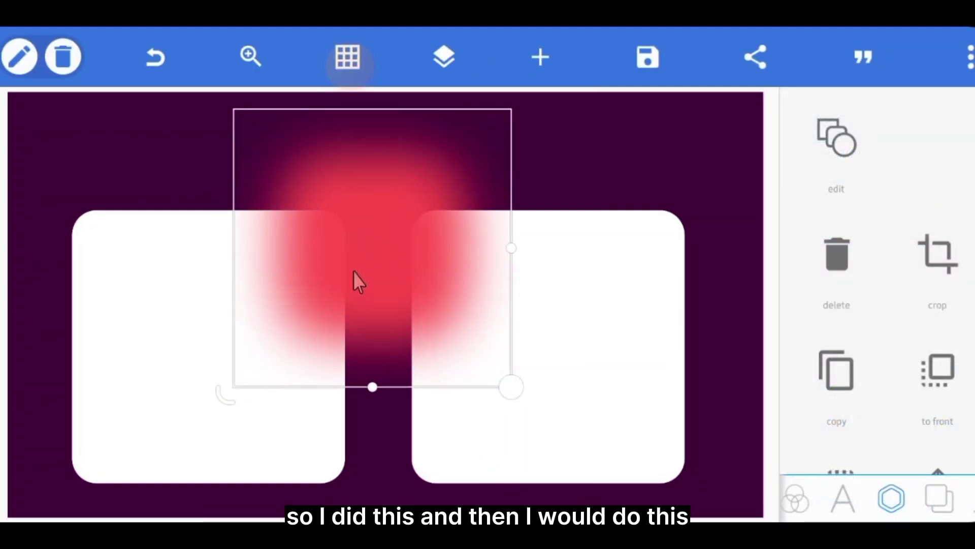
pyautogui.moveTo(355, 279); pyautogui.dragTo(115, 223)
pyautogui.moveTo(245, 347); pyautogui.dragTo(388, 494)
pyautogui.moveTo(226, 277)
pyautogui.mouseDown()
pyautogui.moveTo(233, 299)
pyautogui.moveTo(227, 282)
pyautogui.mouseUp()
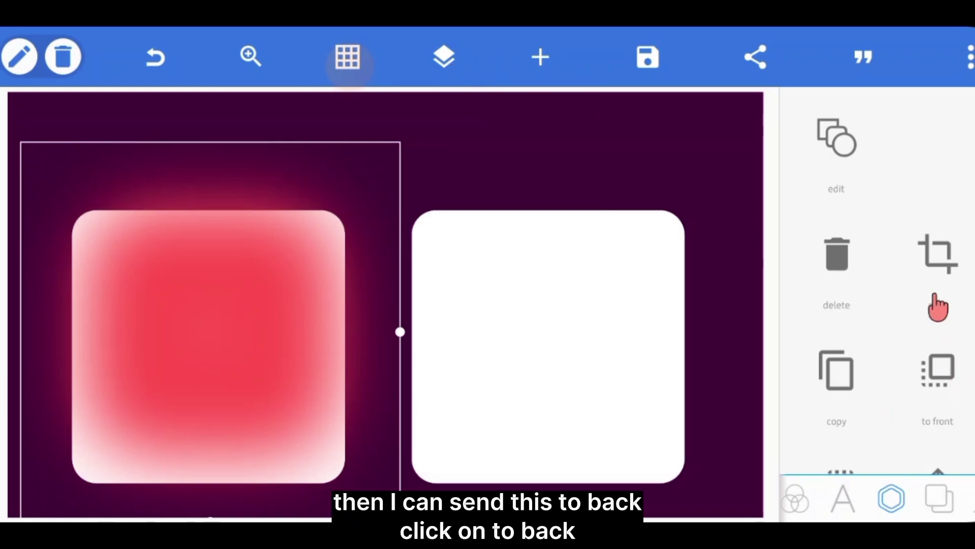
# Send the glow behind the left card and nudge it lower using the position arrows.
pyautogui.scroll(-2, 936, 409)
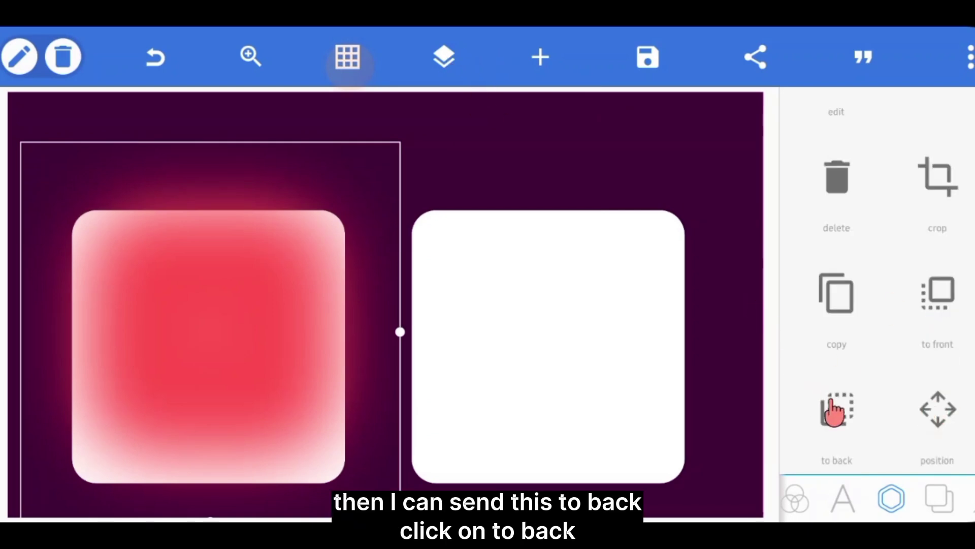
pyautogui.click(823, 414)
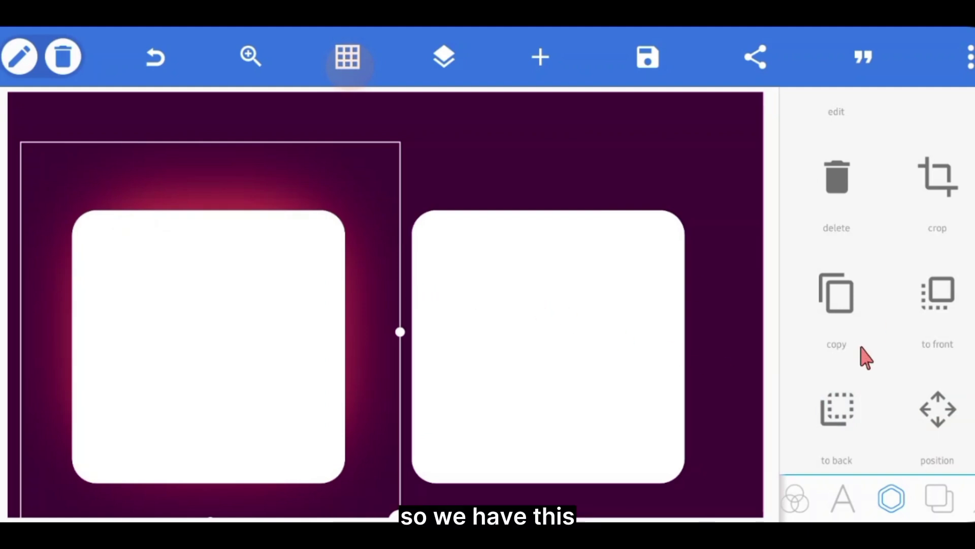
pyautogui.click(947, 426)
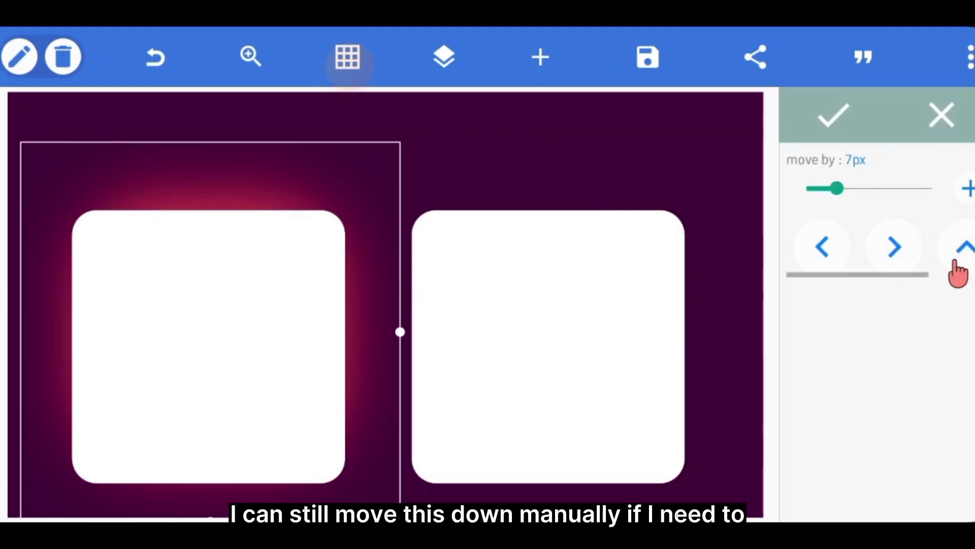
pyautogui.moveTo(953, 270); pyautogui.dragTo(928, 267)
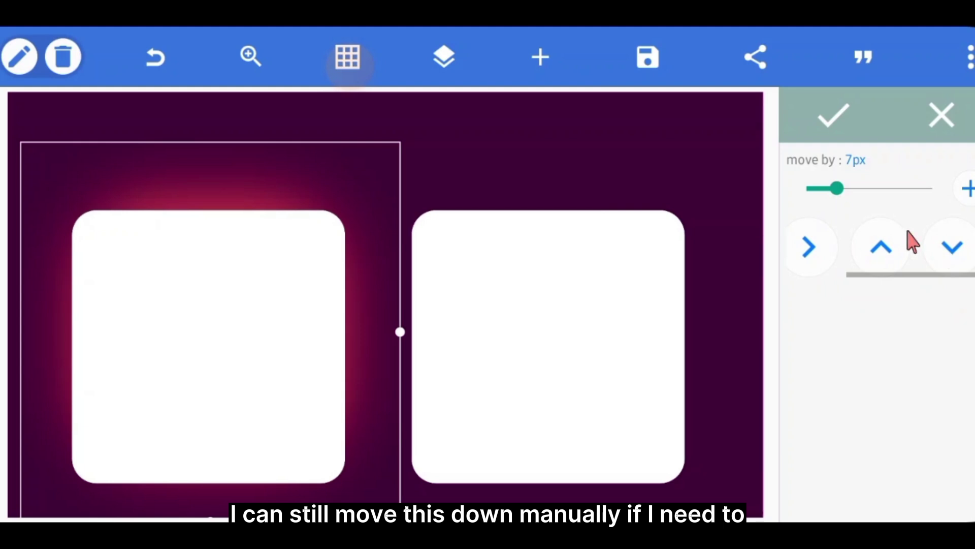
pyautogui.click(949, 248)
pyautogui.click(950, 244)
pyautogui.click(950, 243)
pyautogui.click(960, 242)
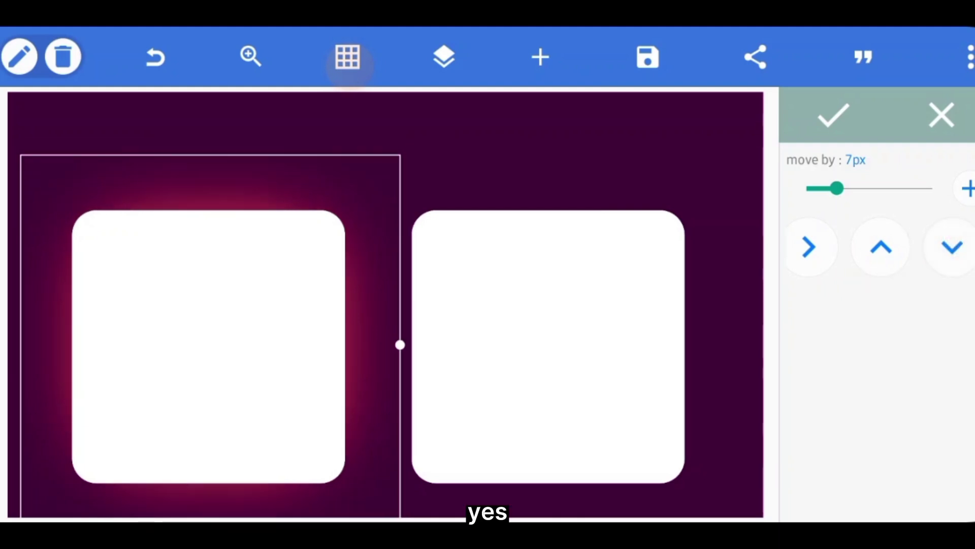
pyautogui.click(833, 115)
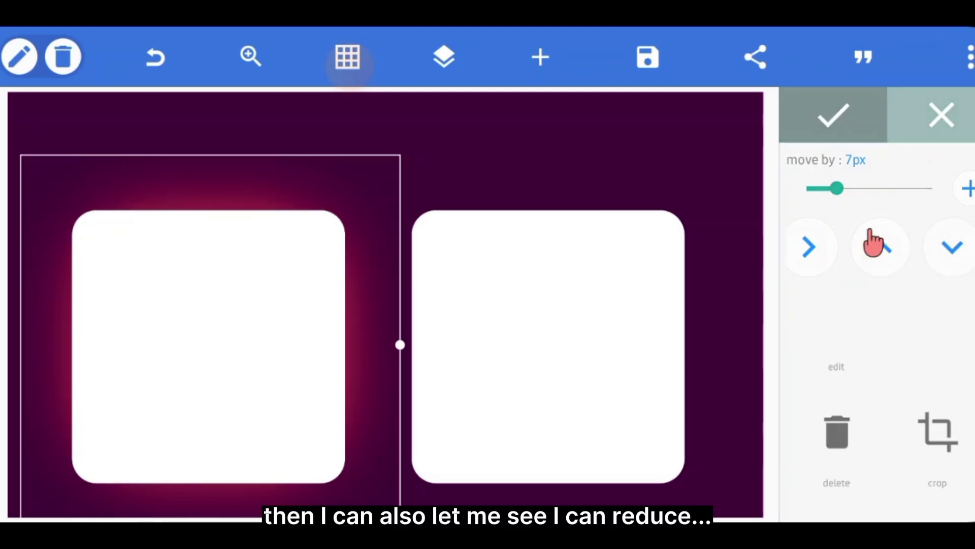
# Check the glow's opacity settings, toggling affect-shadow on and off, leaving them unchanged.
pyautogui.scroll(-5, 906, 368)
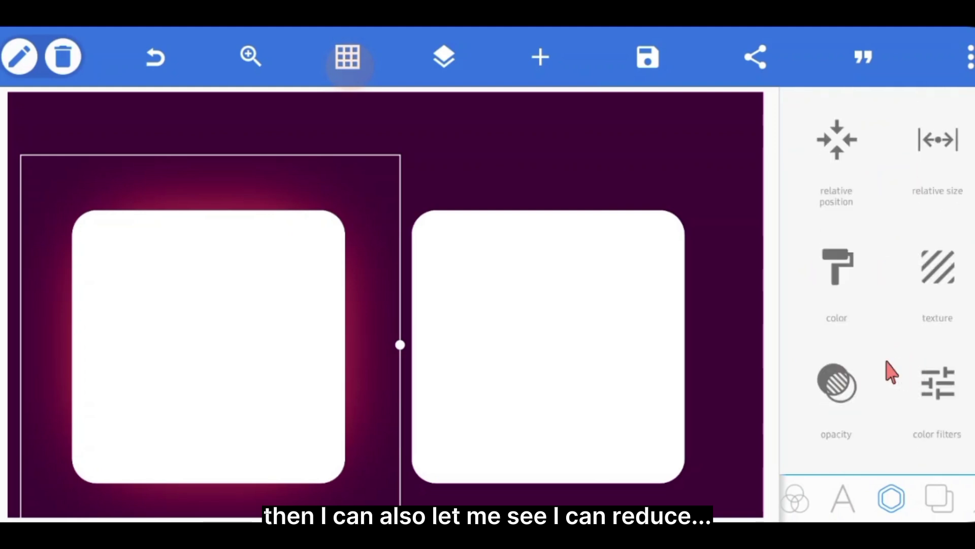
pyautogui.click(838, 384)
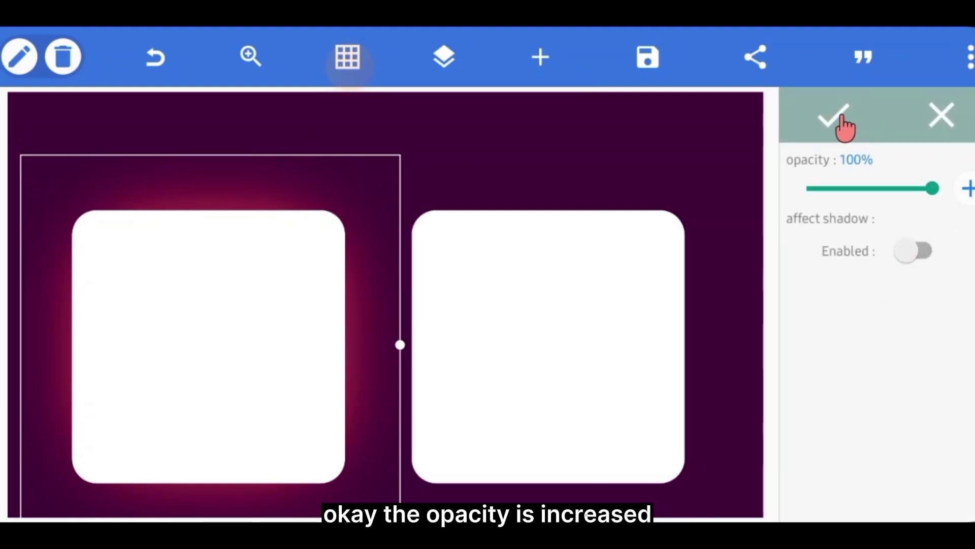
pyautogui.click(915, 251)
pyautogui.click(914, 251)
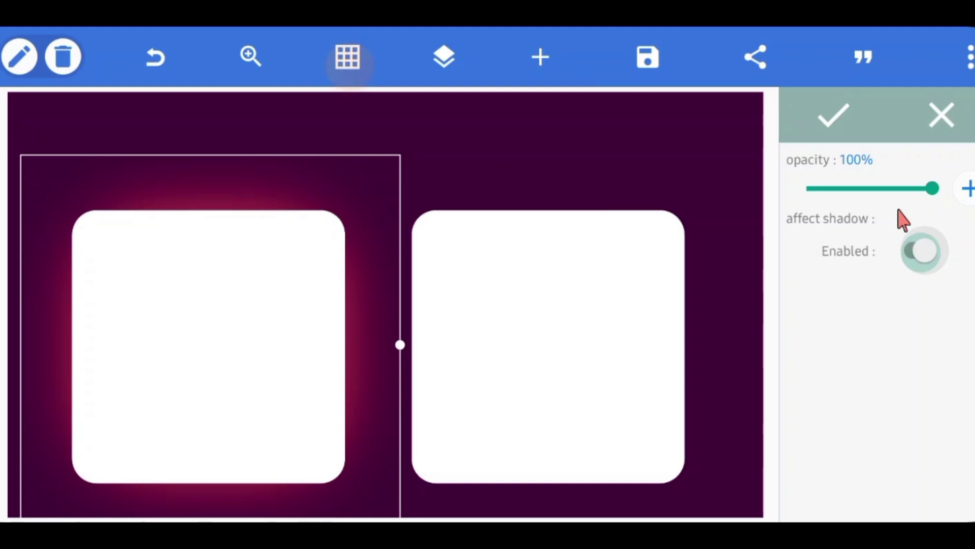
pyautogui.click(847, 127)
# Duplicate the glow, enlarge it over the right card, and send it behind that card.
pyautogui.click(847, 373)
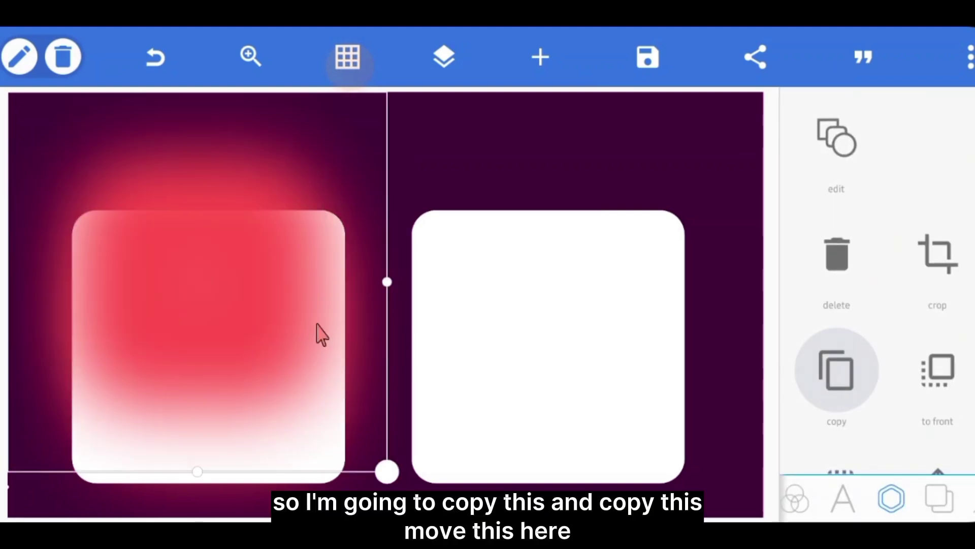
pyautogui.moveTo(220, 282); pyautogui.dragTo(493, 238)
pyautogui.moveTo(692, 442); pyautogui.dragTo(716, 461)
pyautogui.moveTo(668, 340); pyautogui.dragTo(635, 363)
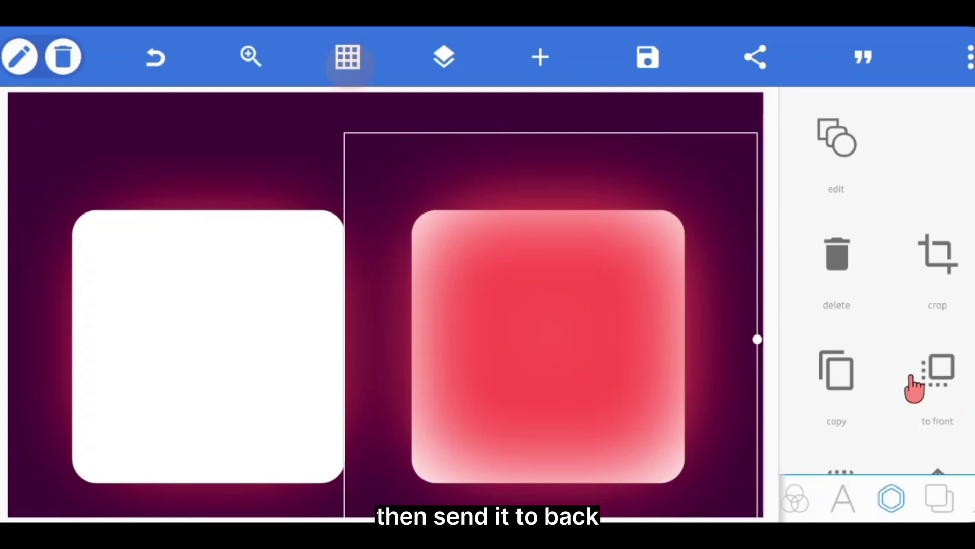
pyautogui.scroll(-3, 914, 386)
pyautogui.click(846, 350)
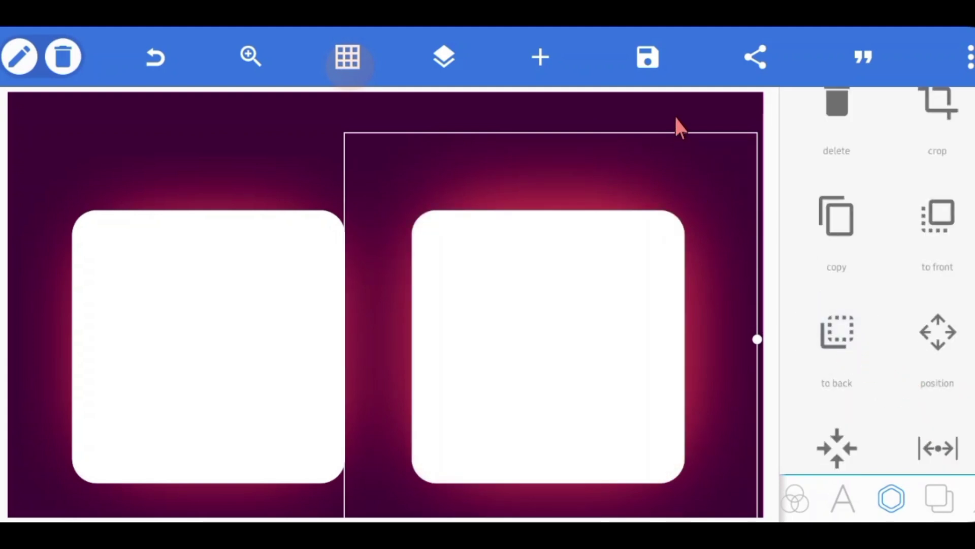
pyautogui.click(640, 151)
# Replace the left glow with a copy of the right one, sent behind the left card.
pyautogui.click(230, 176)
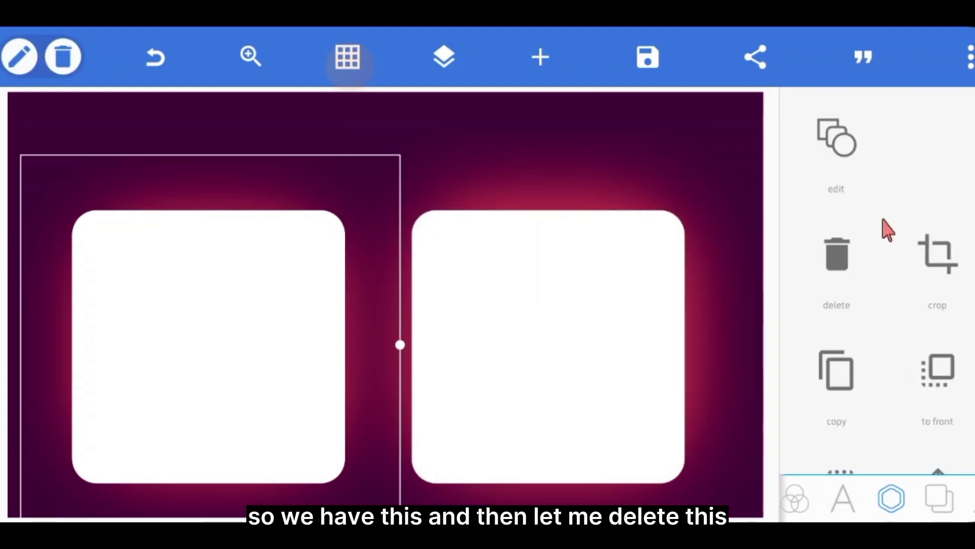
pyautogui.click(837, 254)
pyautogui.click(609, 150)
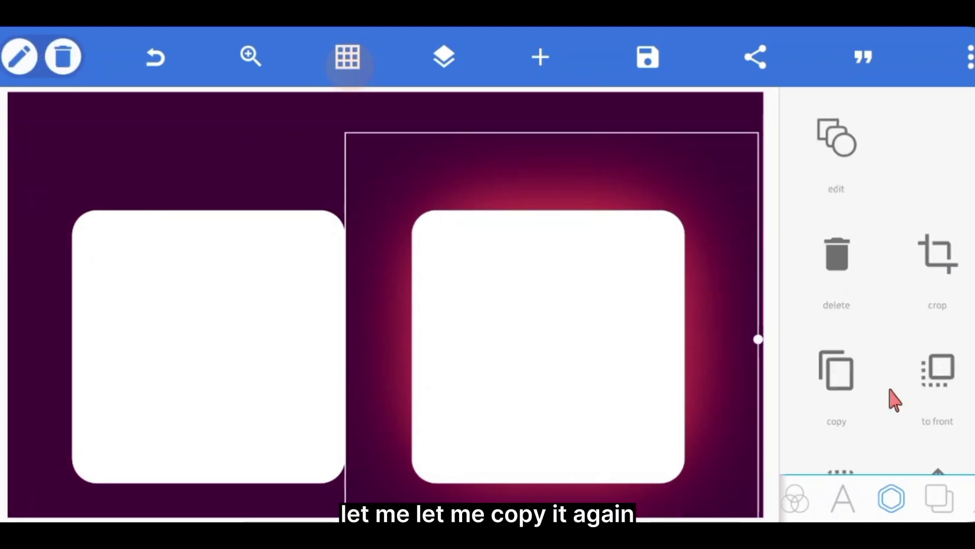
pyautogui.click(850, 390)
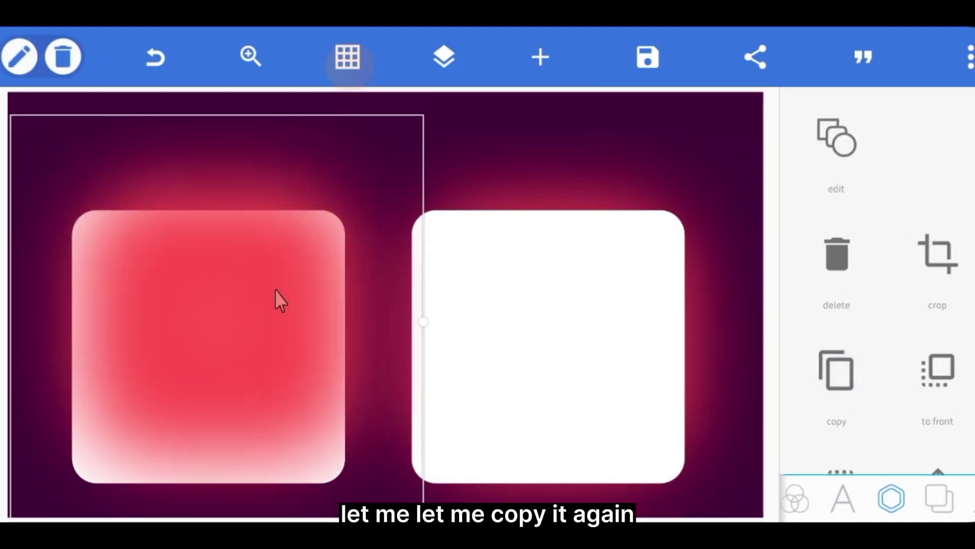
pyautogui.moveTo(275, 290); pyautogui.dragTo(268, 316)
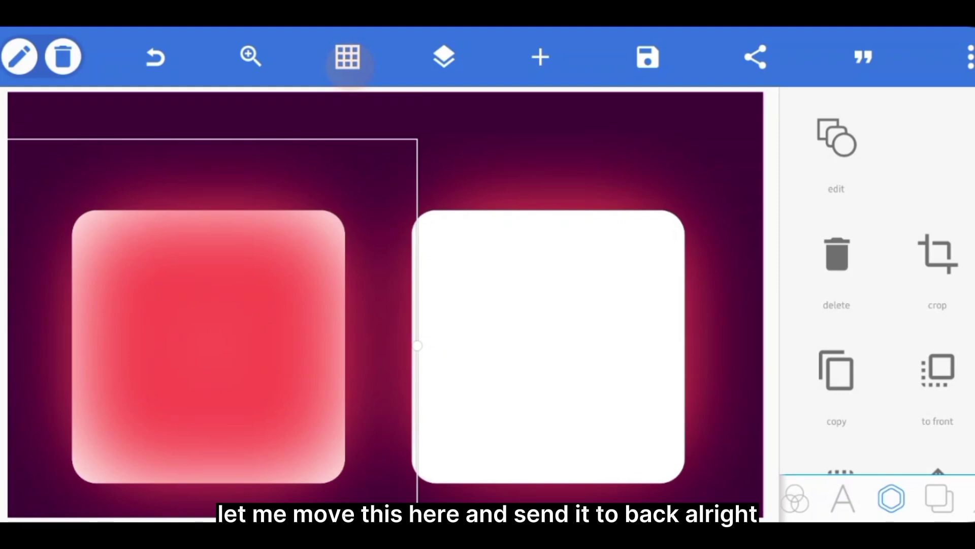
pyautogui.scroll(-2, 934, 397)
pyautogui.click(844, 401)
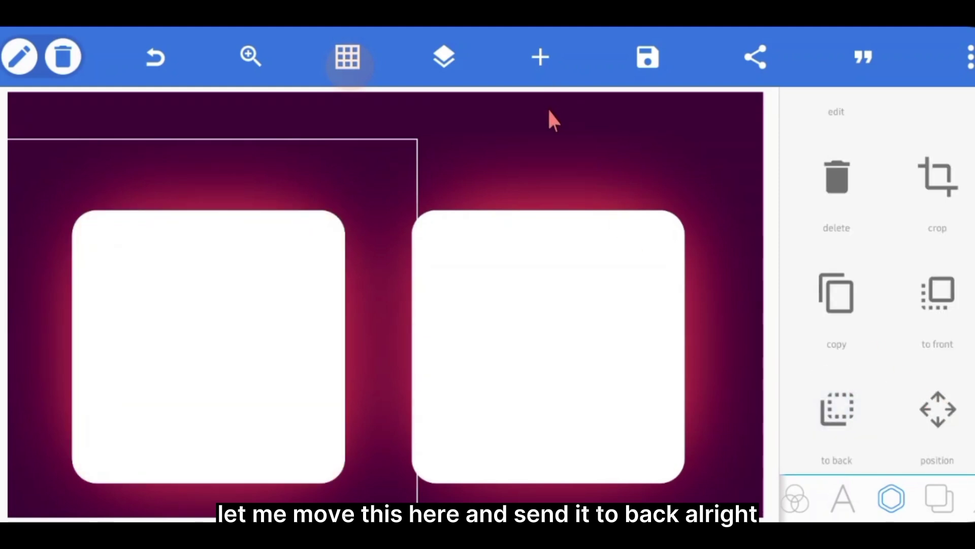
pyautogui.click(551, 115)
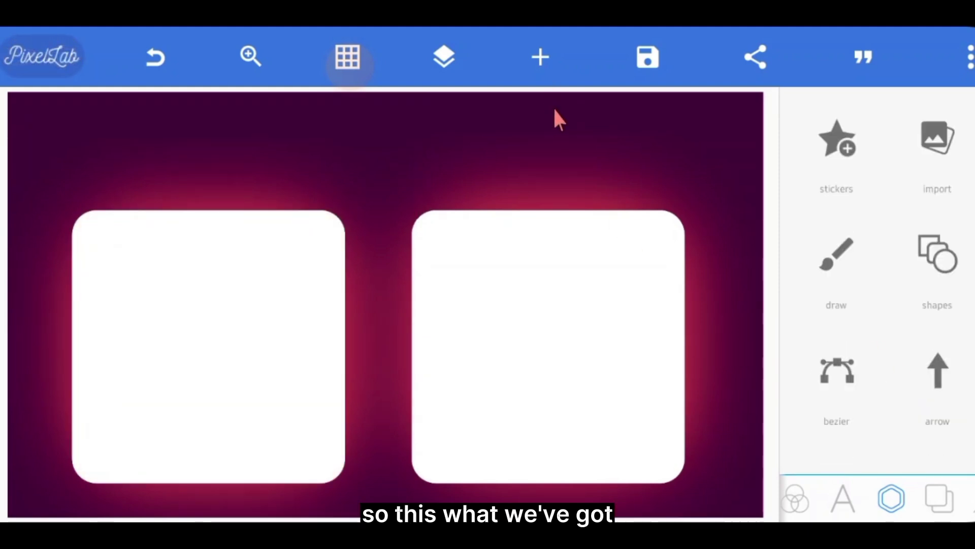
# Add a new text object above the left card and select its placeholder text for editing.
pyautogui.click(844, 495)
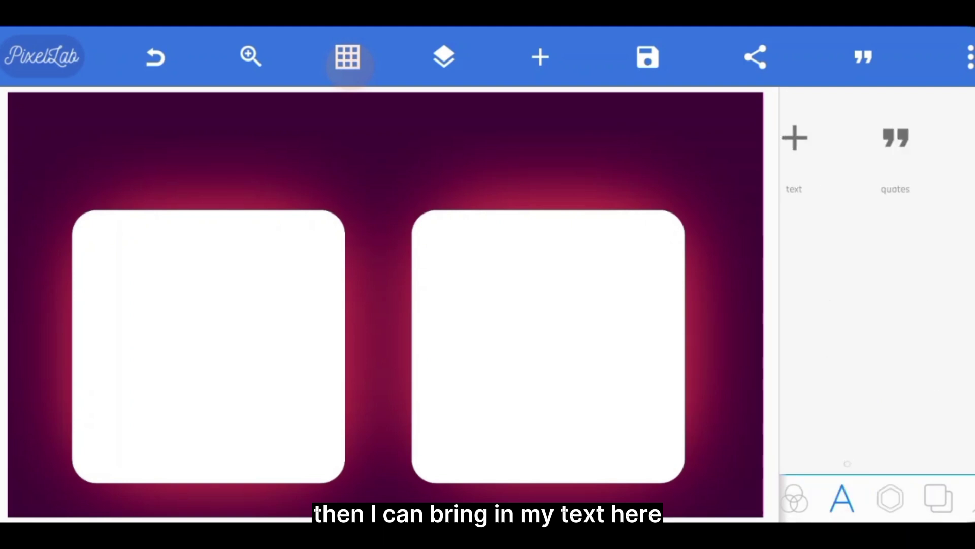
pyautogui.click(863, 169)
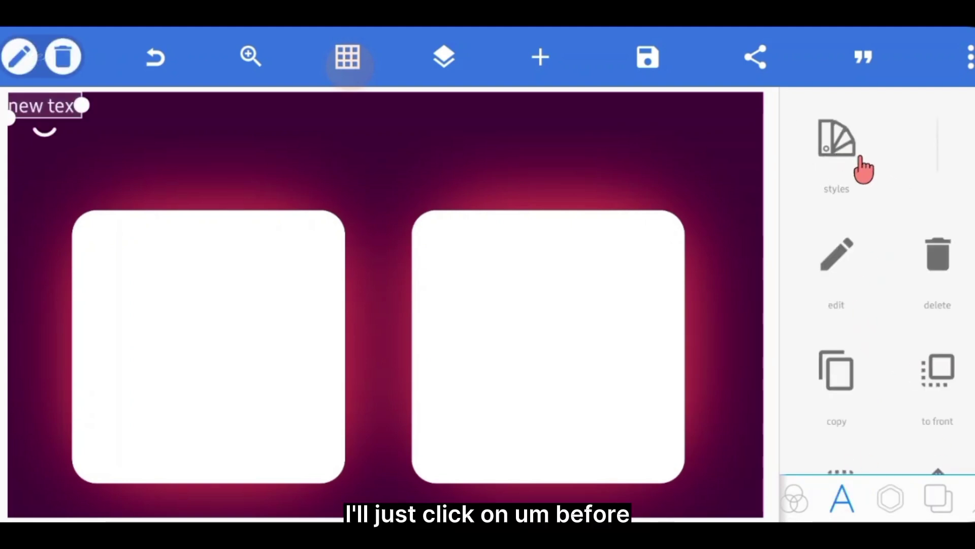
pyautogui.moveTo(33, 108); pyautogui.dragTo(148, 140)
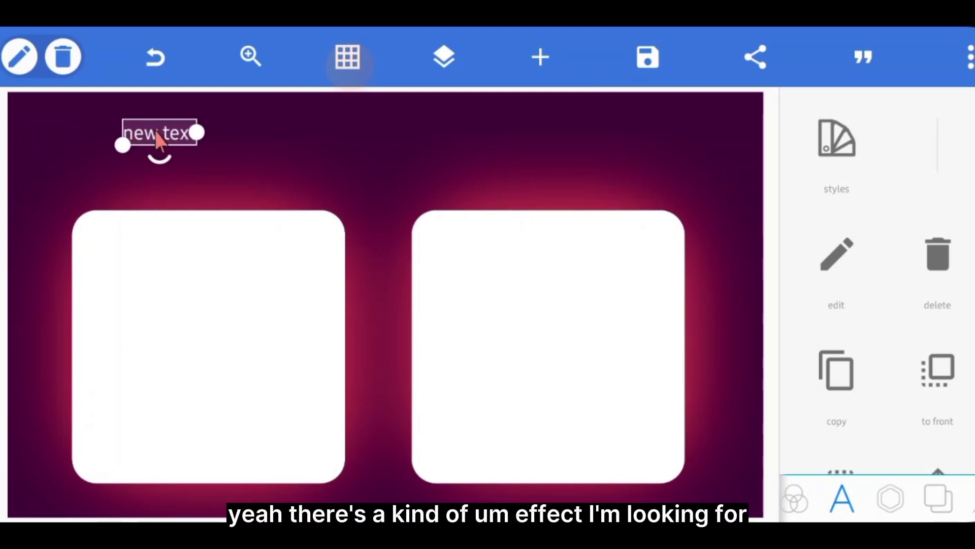
pyautogui.doubleClick(159, 136)
pyautogui.moveTo(273, 125); pyautogui.dragTo(224, 125)
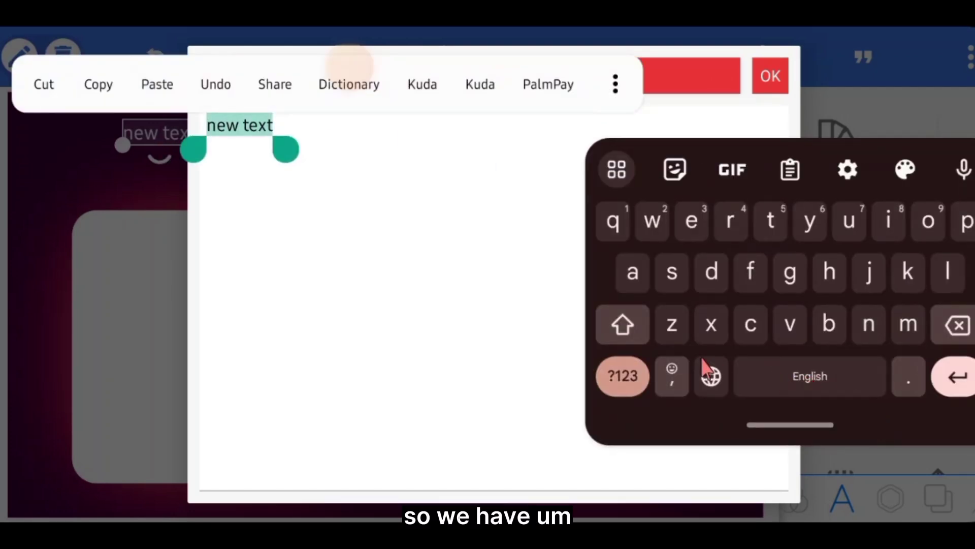
# Type 'From This' as the text content and confirm it.
pyautogui.click(629, 332)
pyautogui.click(630, 332)
pyautogui.click(828, 330)
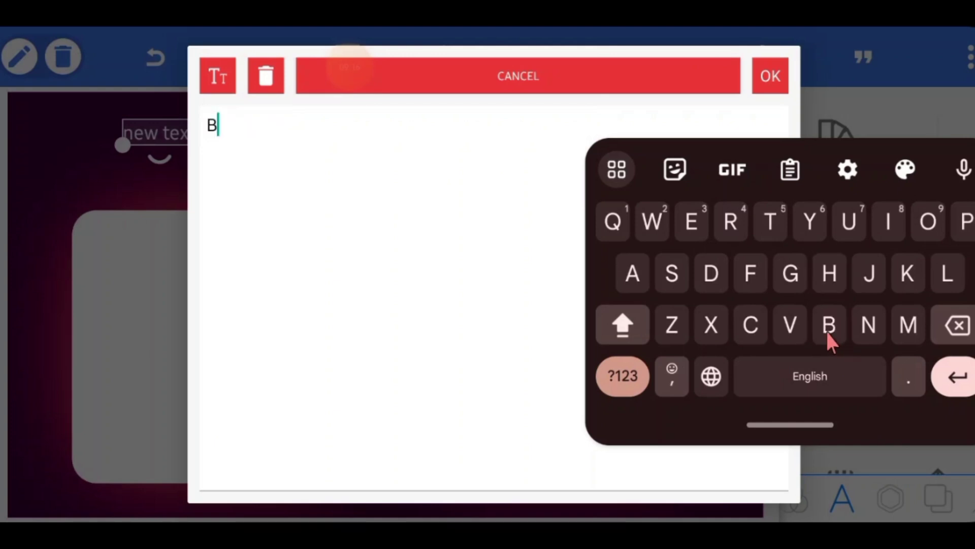
pyautogui.click(692, 223)
pyautogui.click(751, 272)
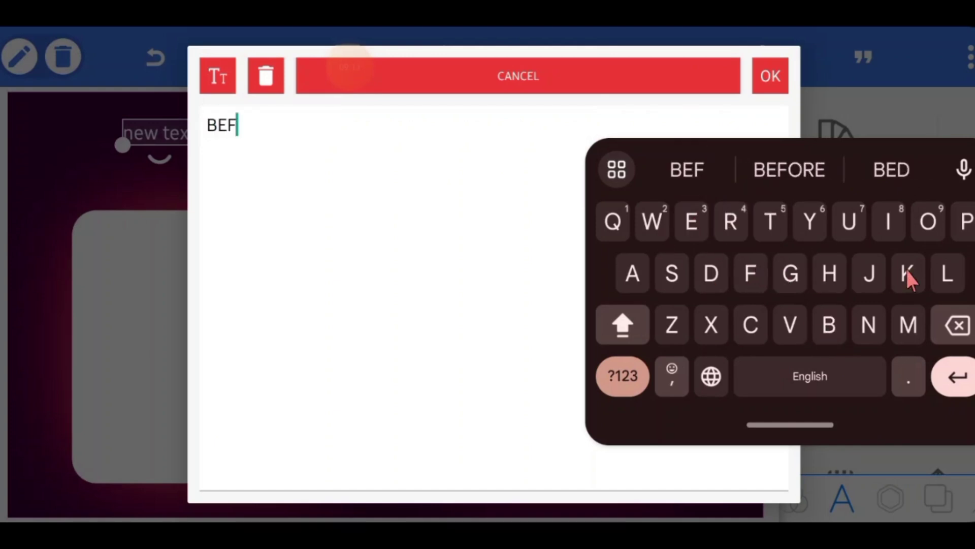
pyautogui.click(955, 327)
pyautogui.click(954, 328)
pyautogui.click(955, 328)
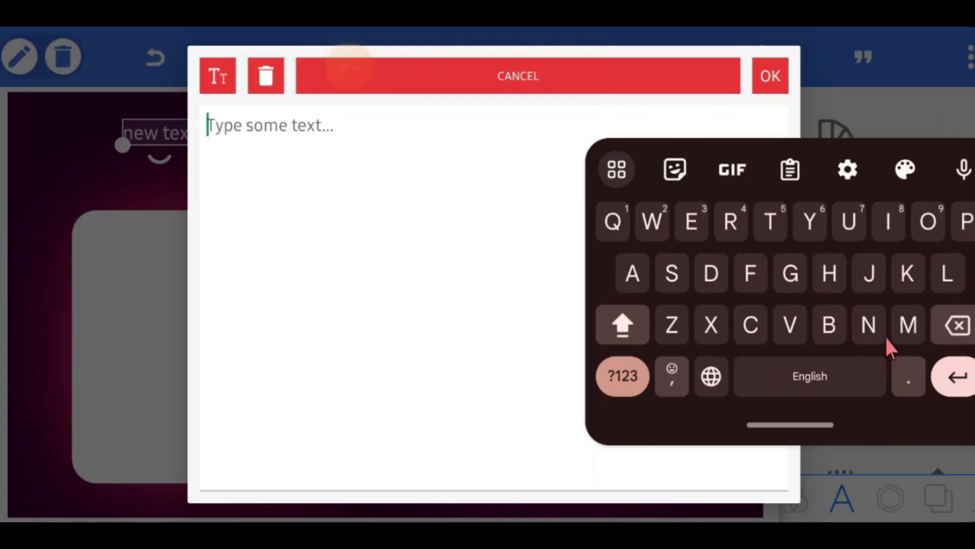
pyautogui.click(742, 264)
pyautogui.click(731, 223)
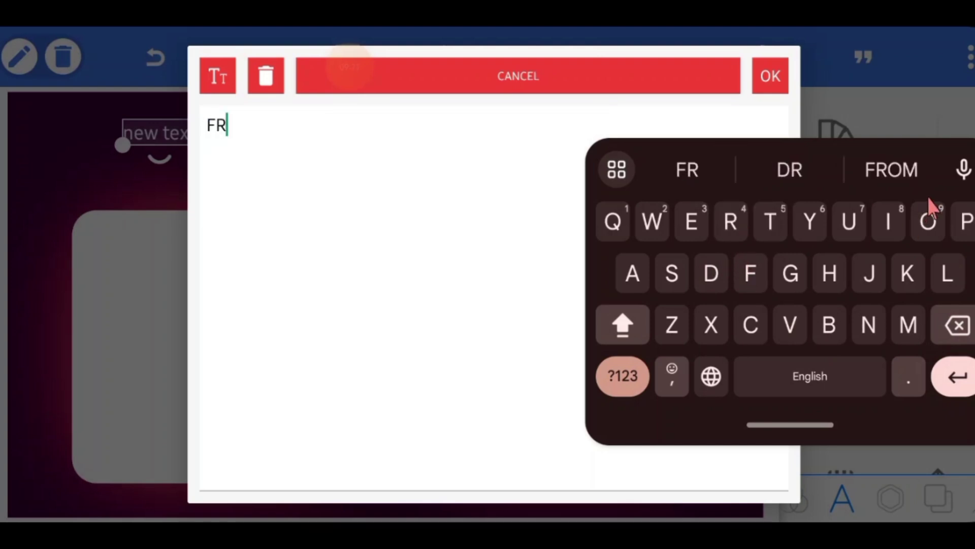
pyautogui.click(928, 221)
pyautogui.click(957, 325)
pyautogui.click(957, 326)
pyautogui.click(962, 320)
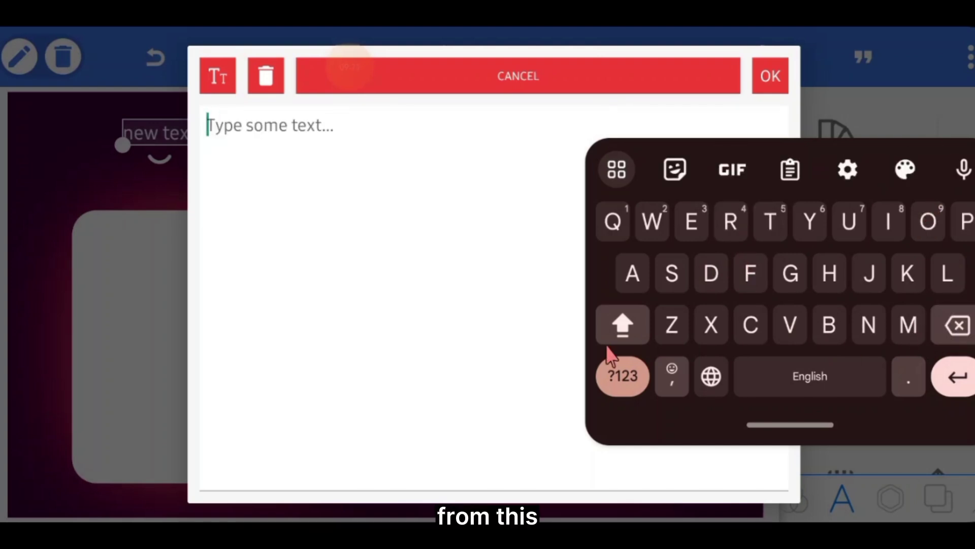
pyautogui.click(742, 264)
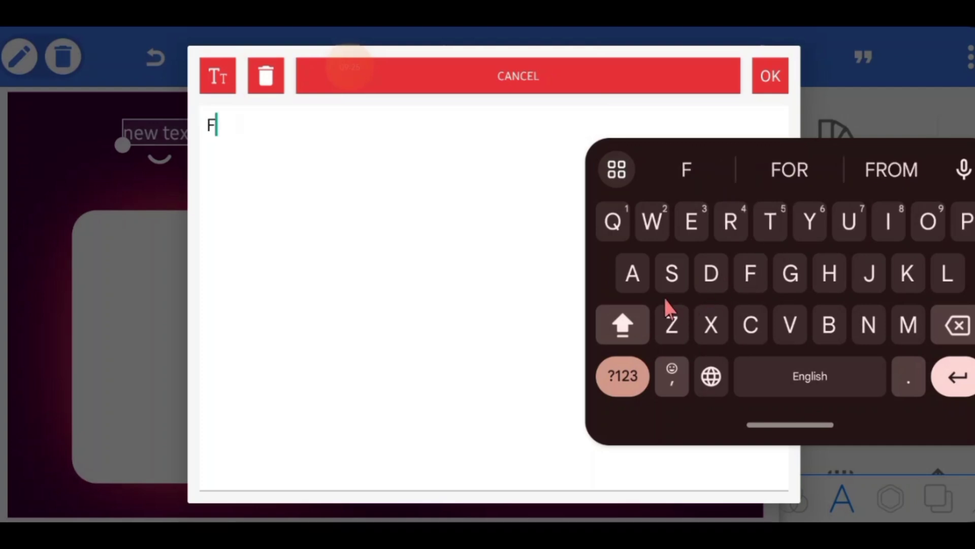
pyautogui.click(637, 319)
pyautogui.click(742, 264)
pyautogui.click(734, 208)
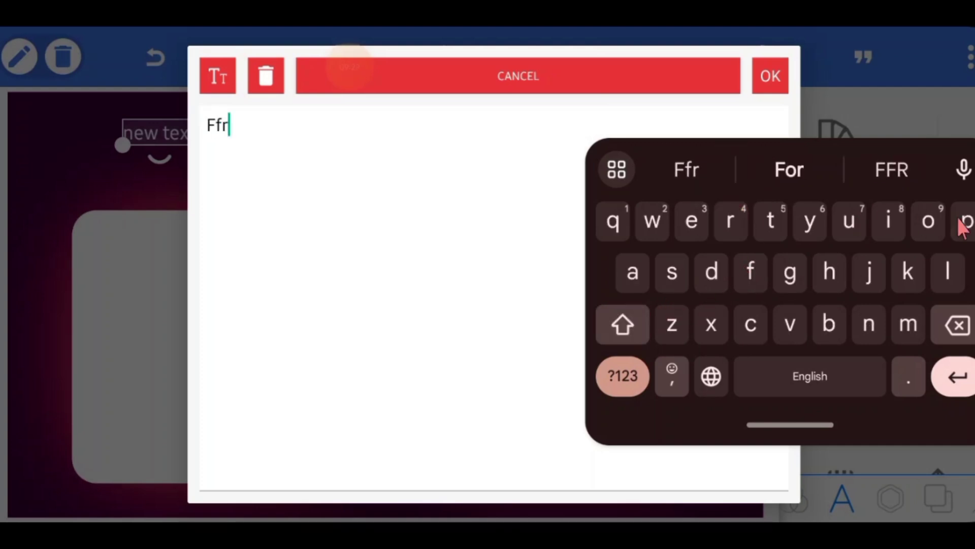
pyautogui.click(929, 224)
pyautogui.click(909, 323)
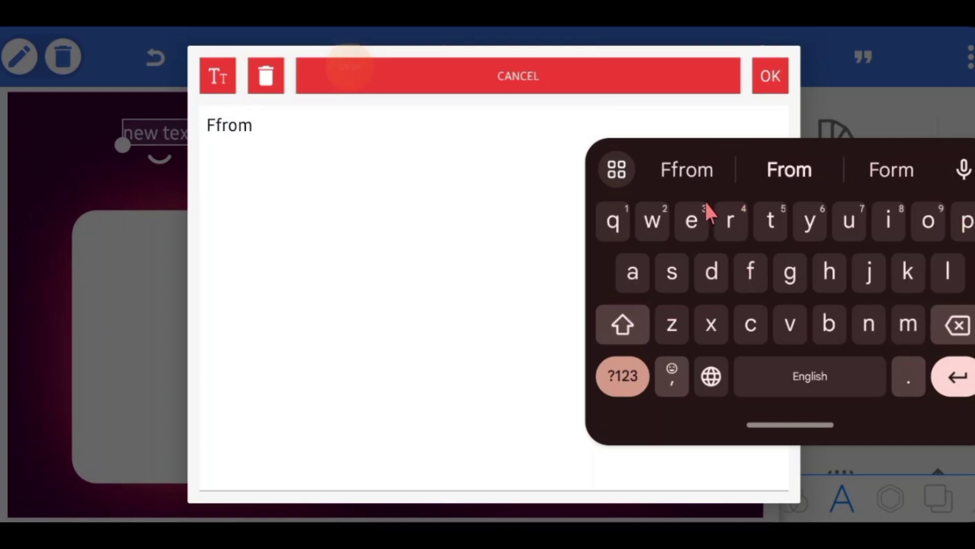
pyautogui.click(640, 314)
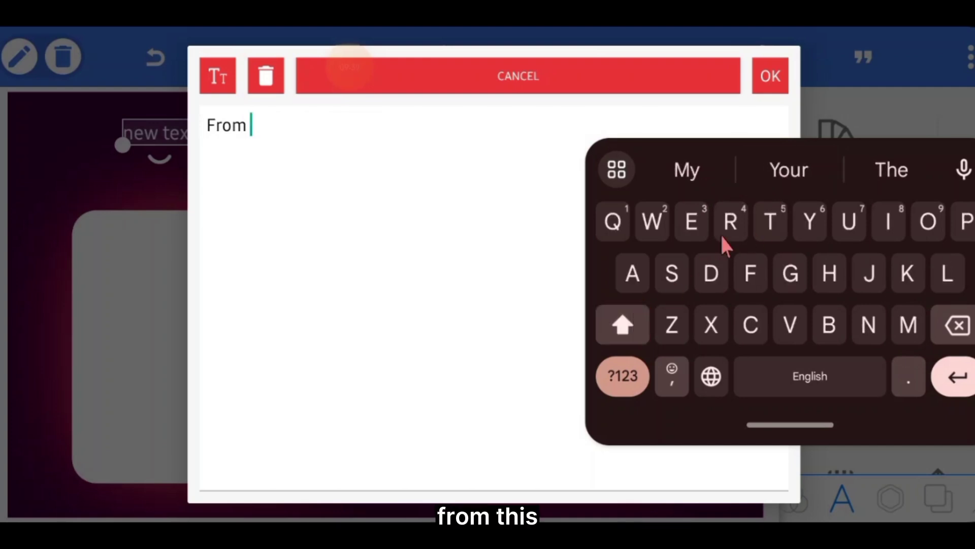
pyautogui.click(773, 218)
pyautogui.click(833, 267)
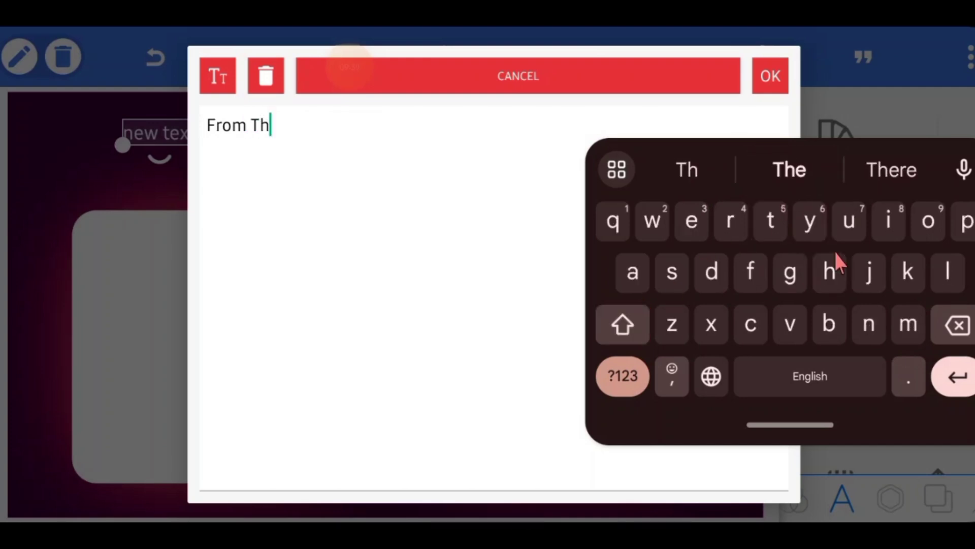
pyautogui.click(885, 228)
pyautogui.click(669, 272)
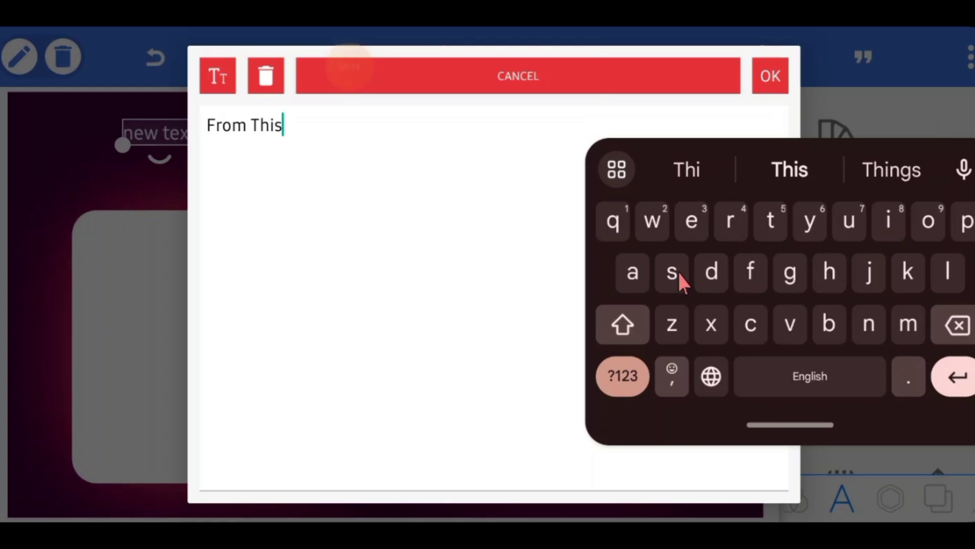
pyautogui.click(771, 77)
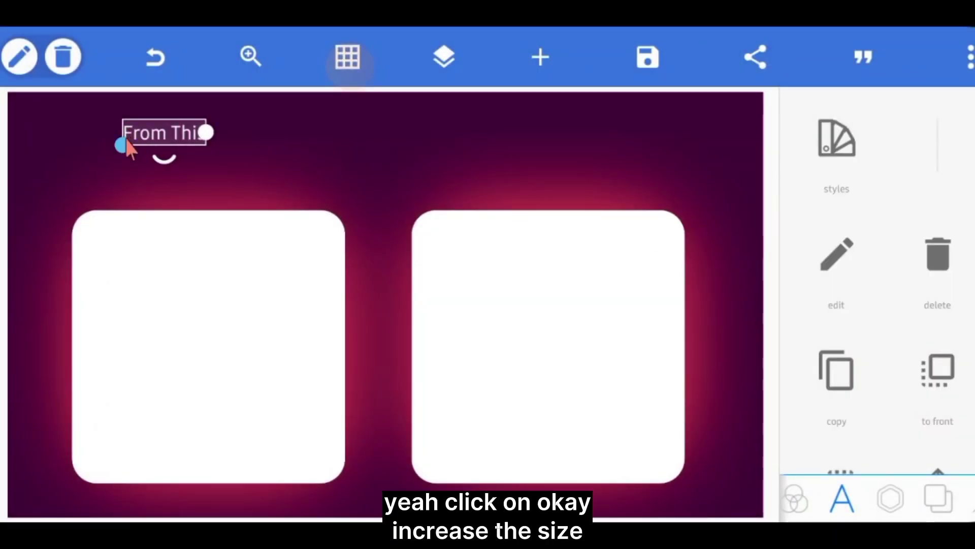
# Scale up the From This text and place it above the left card.
pyautogui.moveTo(127, 147); pyautogui.dragTo(213, 167)
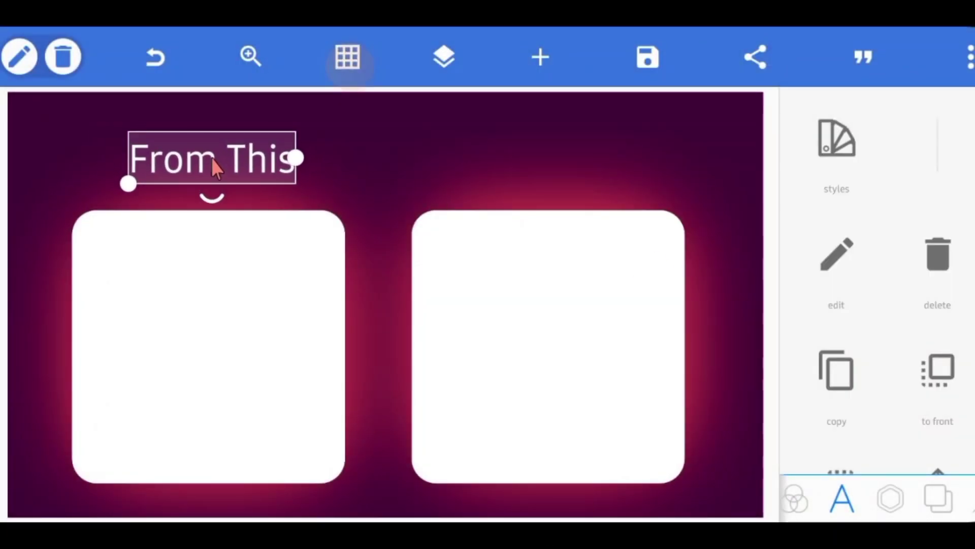
pyautogui.scroll(-3, 859, 355)
pyautogui.scroll(2, 866, 352)
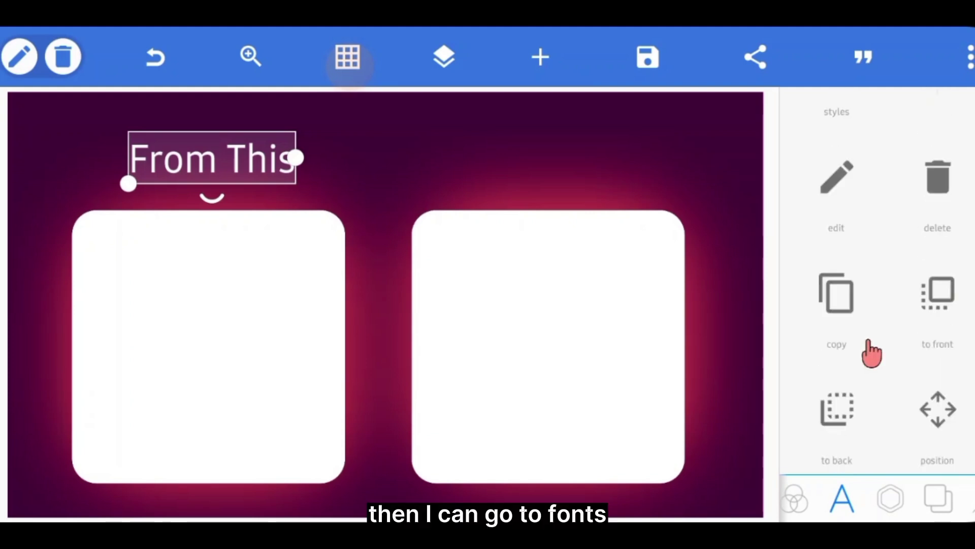
pyautogui.scroll(-3, 870, 350)
pyautogui.scroll(-5, 871, 351)
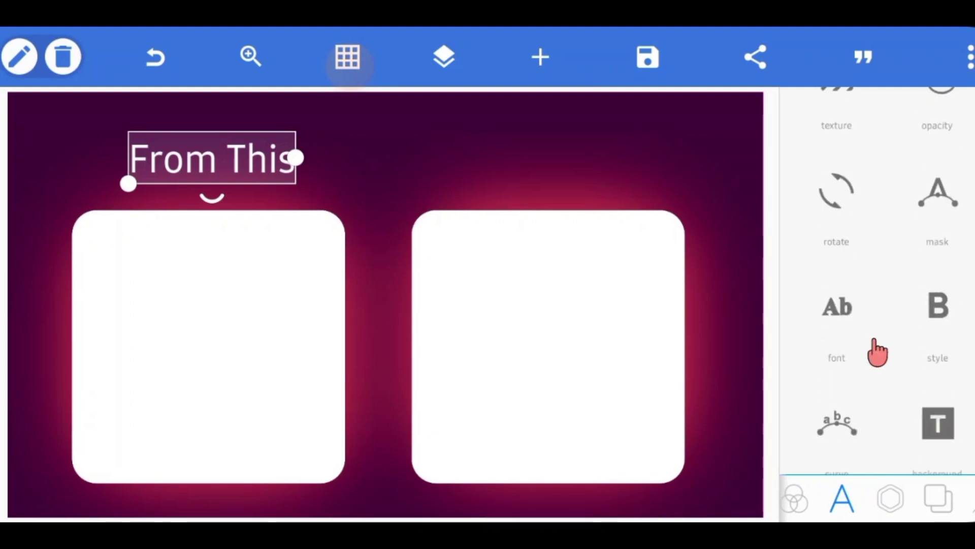
# Set the heading font to SpaceGrotesk-Bold from the recent fonts, after previewing LuckiestGuy-Regular.
pyautogui.click(847, 320)
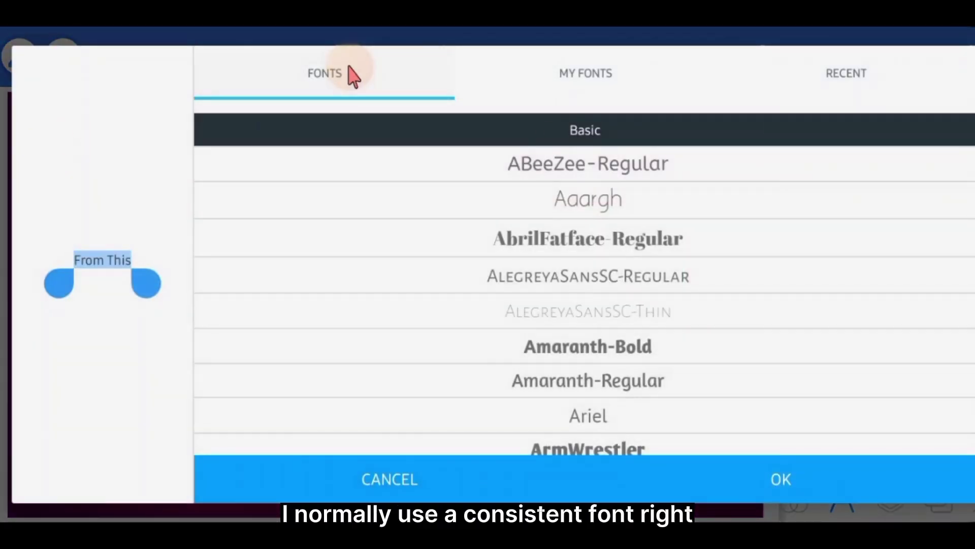
pyautogui.click(354, 75)
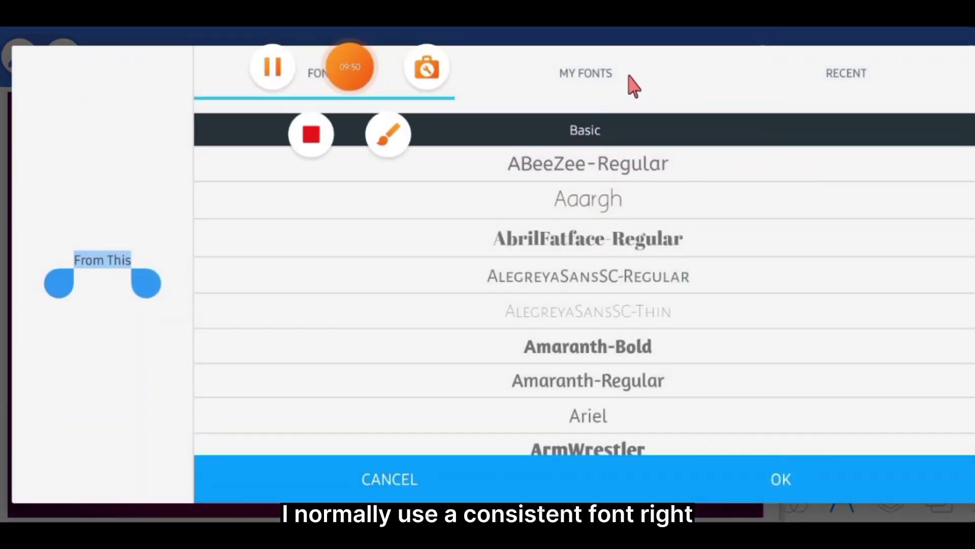
pyautogui.click(601, 83)
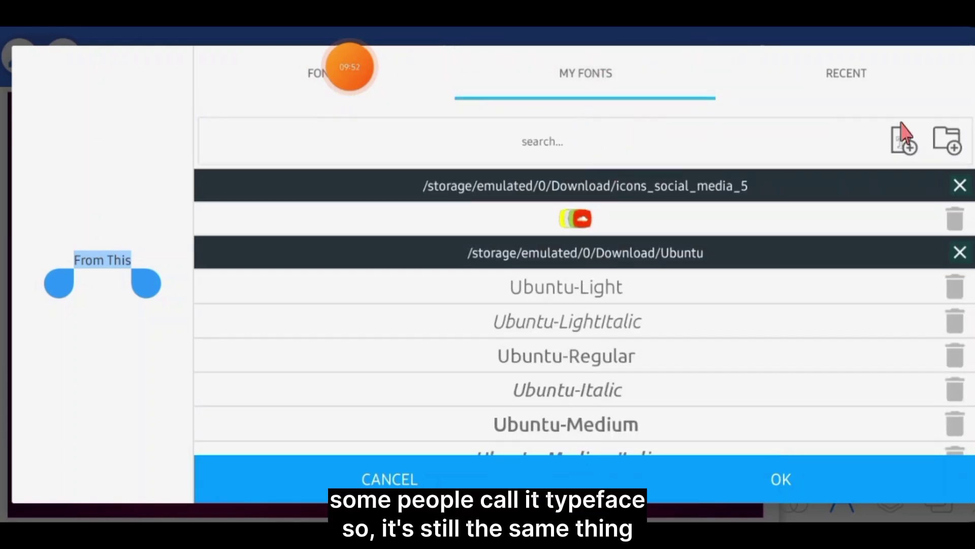
pyautogui.click(871, 79)
pyautogui.scroll(-5, 762, 295)
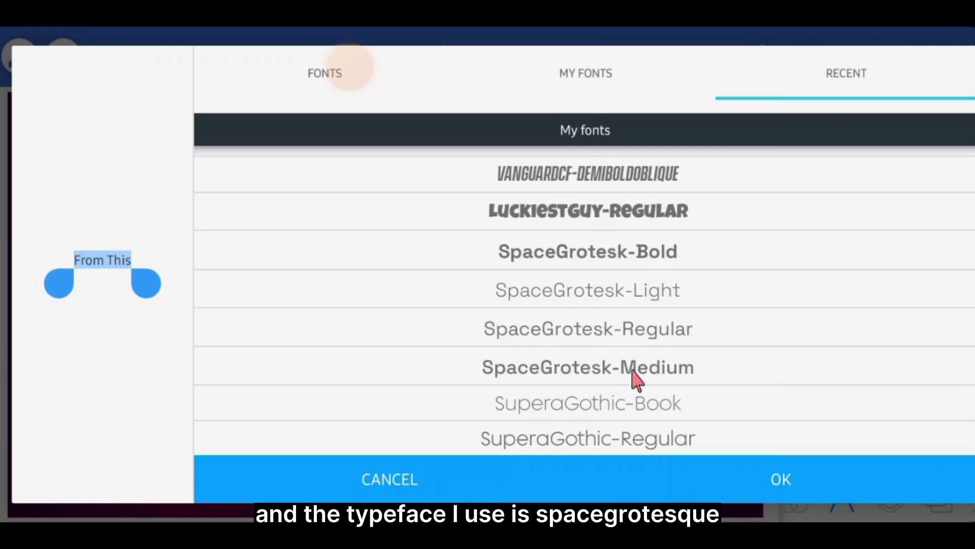
pyautogui.click(680, 225)
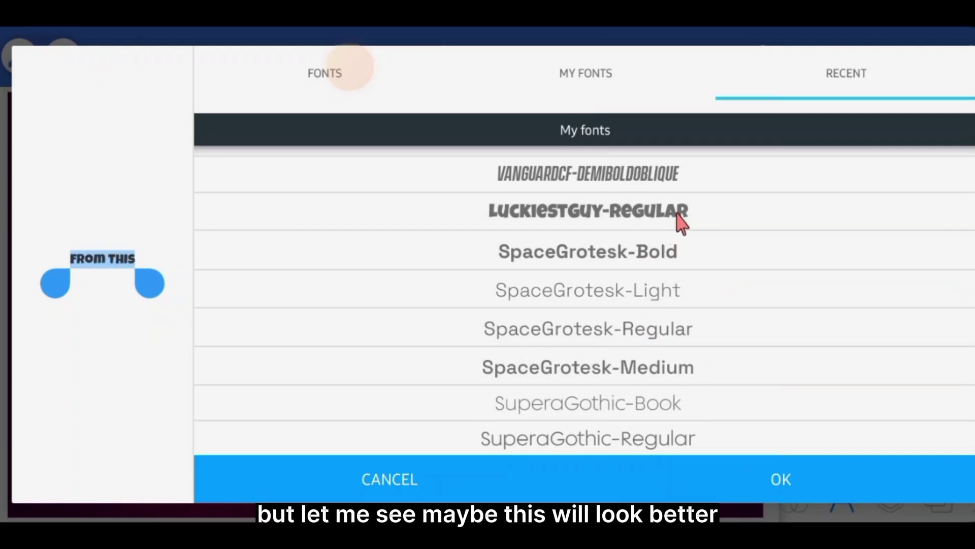
pyautogui.click(680, 222)
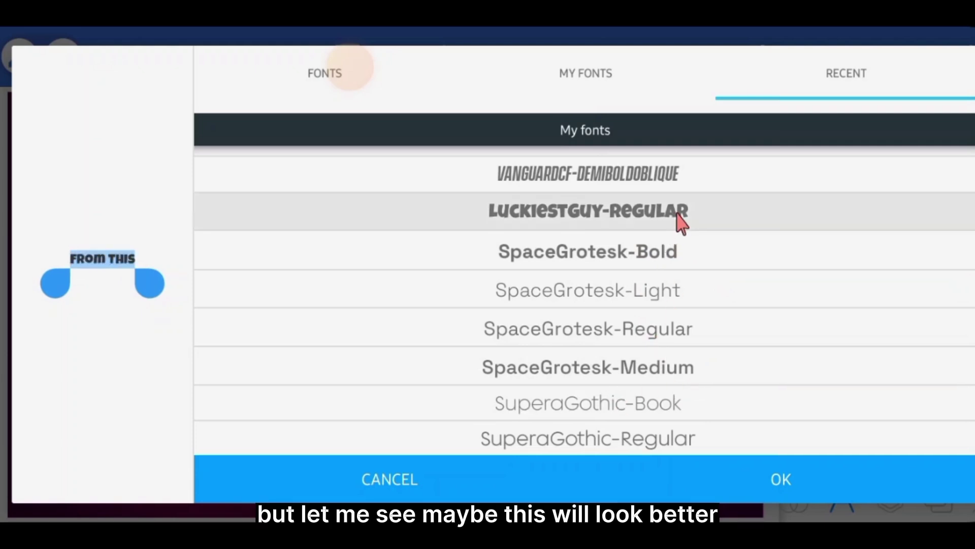
pyautogui.click(677, 246)
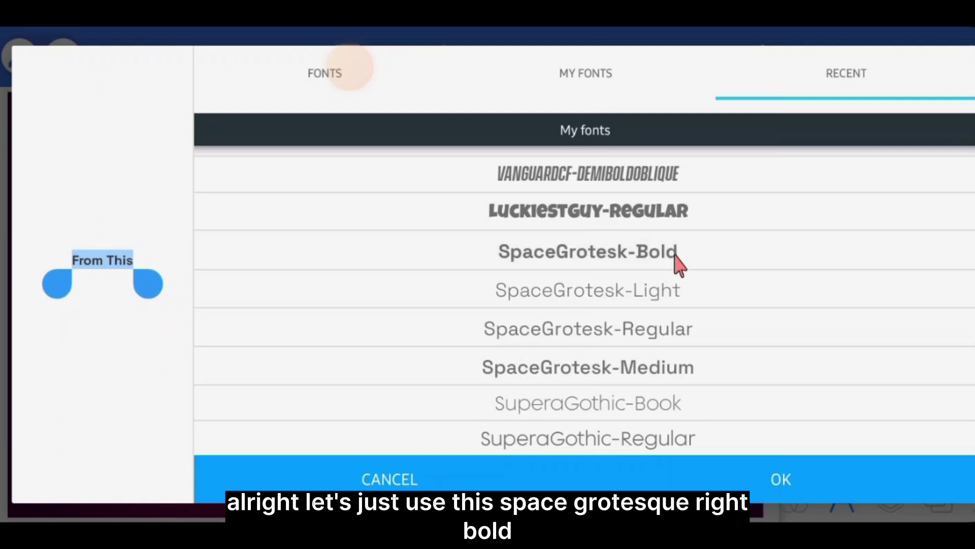
pyautogui.click(782, 479)
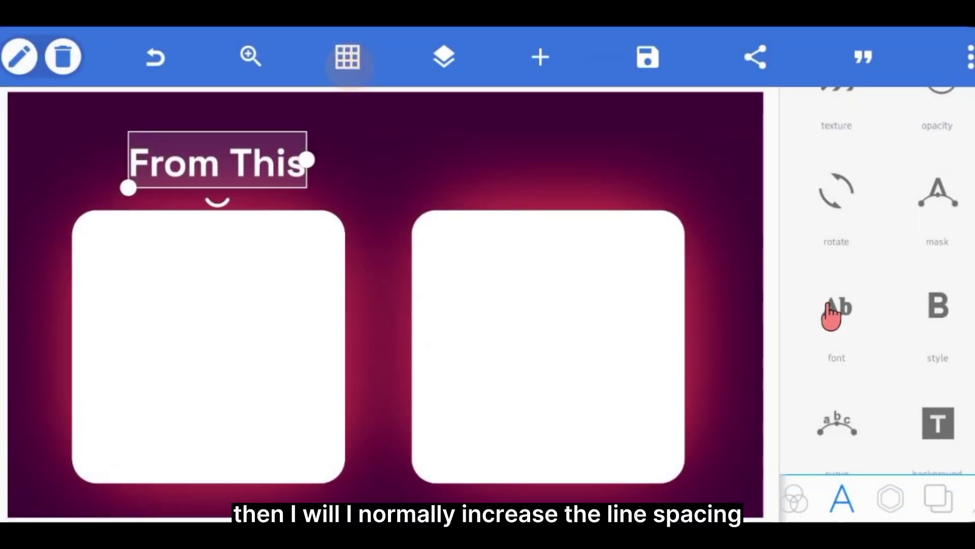
# Set the heading's line spacing back to 0.
pyautogui.scroll(-10, 958, 360)
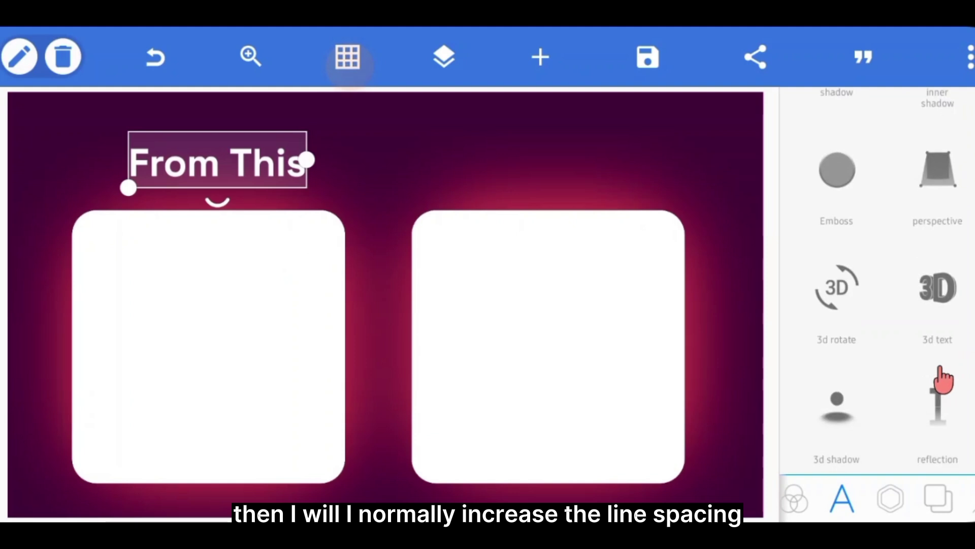
pyautogui.scroll(5, 940, 356)
pyautogui.click(836, 289)
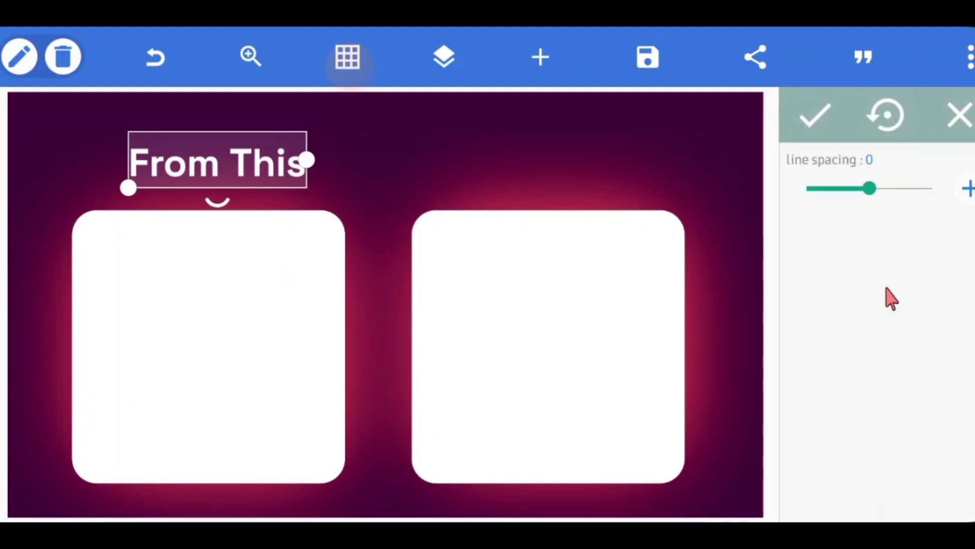
pyautogui.moveTo(870, 195)
pyautogui.mouseDown()
pyautogui.moveTo(849, 198)
pyautogui.moveTo(875, 192)
pyautogui.mouseUp()
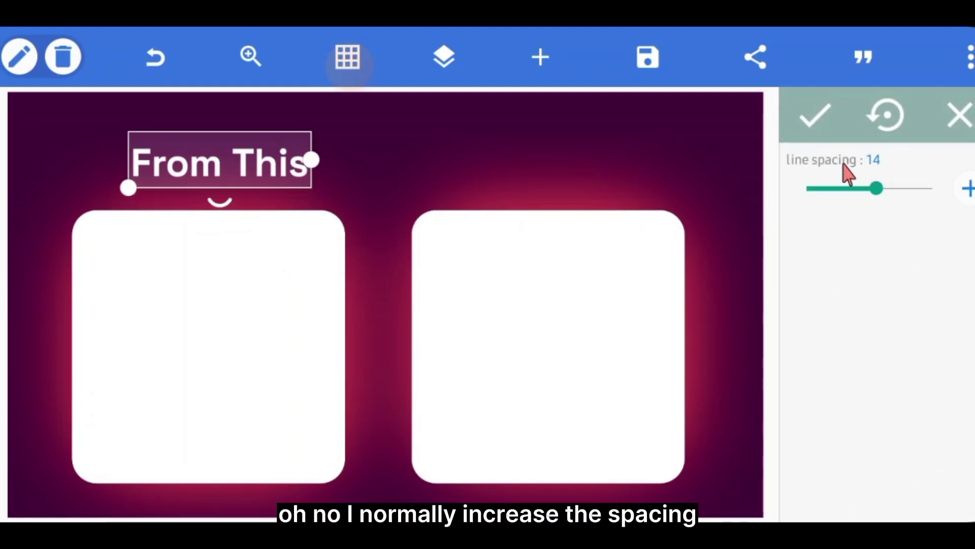
pyautogui.click(837, 138)
pyautogui.click(838, 289)
pyautogui.click(895, 122)
pyautogui.click(810, 124)
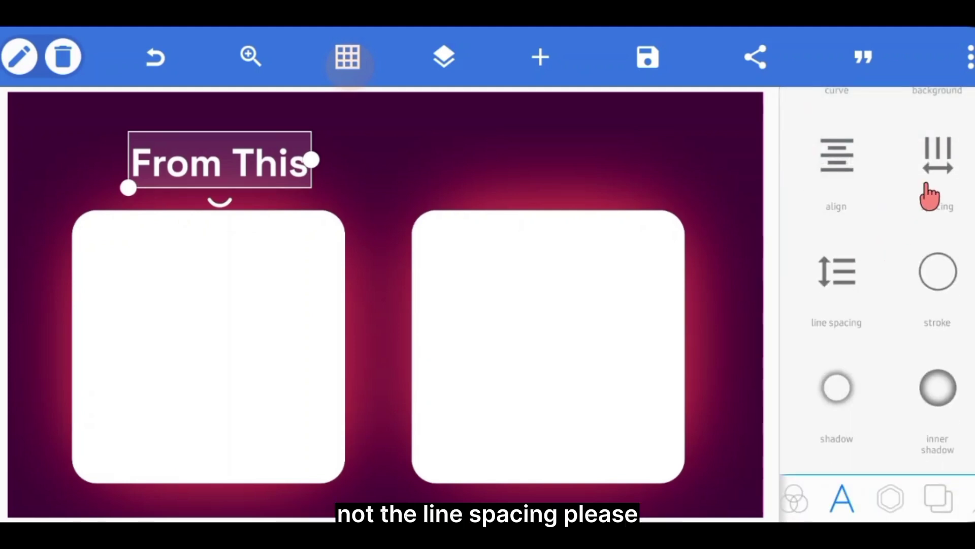
# Tighten the letter spacing to -5 and move the heading over the left card.
pyautogui.click(948, 170)
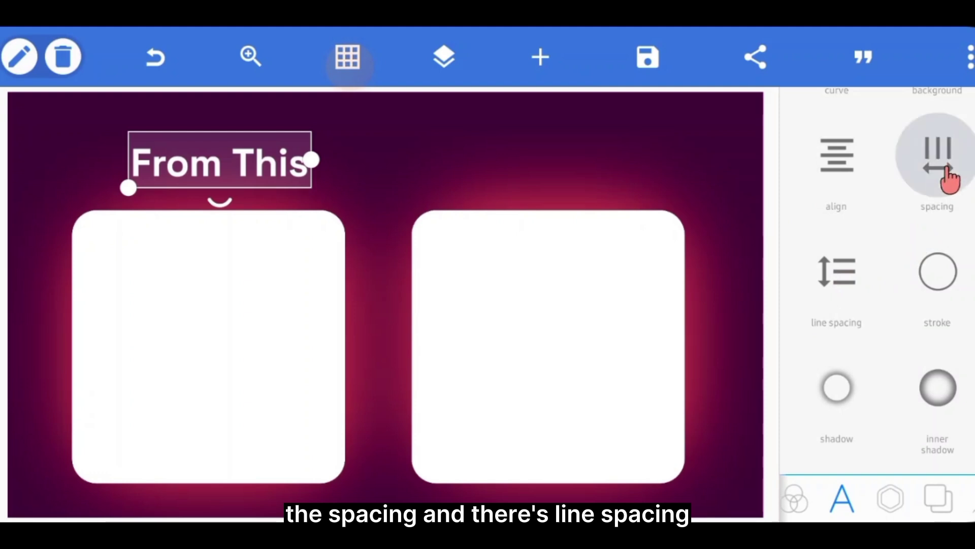
pyautogui.moveTo(838, 249); pyautogui.dragTo(834, 272)
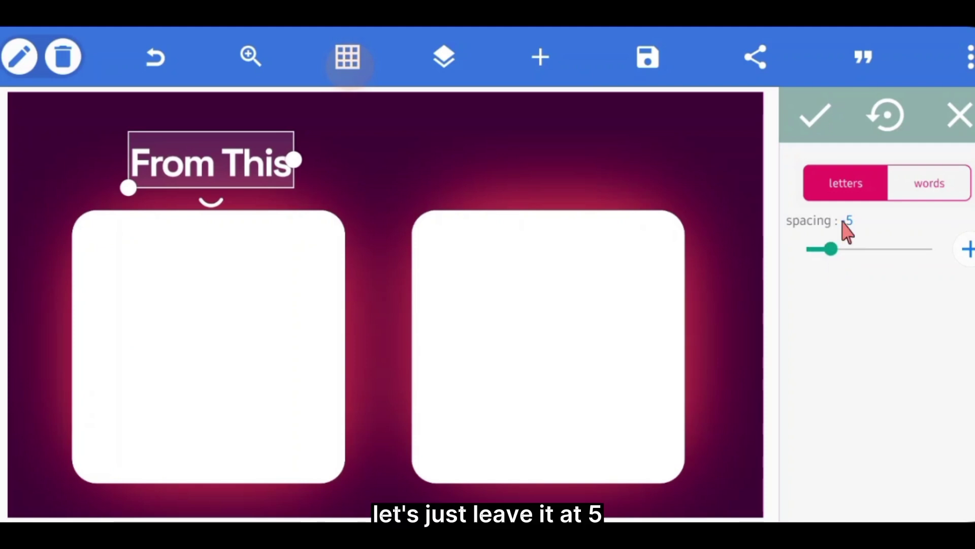
pyautogui.click(844, 127)
pyautogui.moveTo(251, 176); pyautogui.dragTo(147, 211)
pyautogui.moveTo(309, 164); pyautogui.dragTo(255, 178)
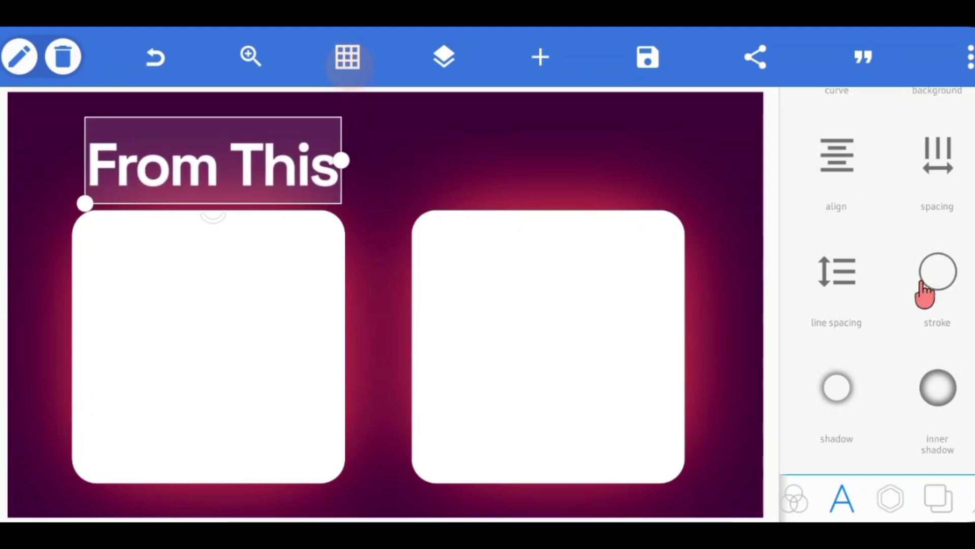
pyautogui.scroll(5, 924, 292)
# Duplicate the heading above the right card and change 'From' to 'To' so it reads 'To This'.
pyautogui.click(835, 368)
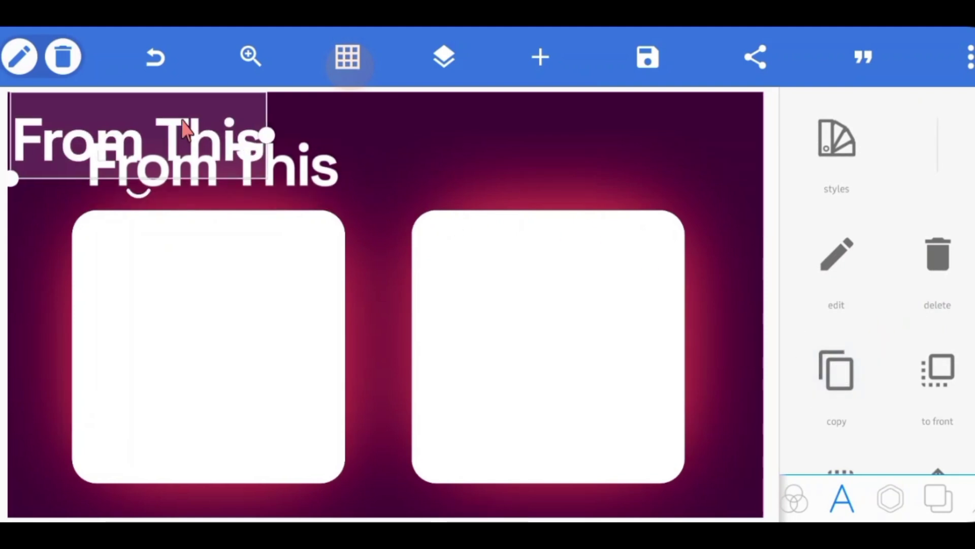
pyautogui.moveTo(186, 130); pyautogui.dragTo(582, 152)
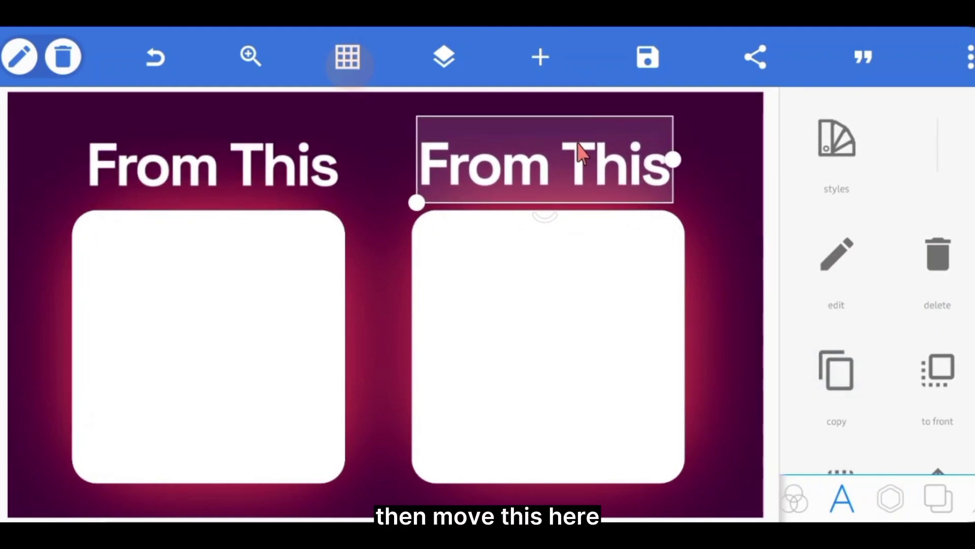
pyautogui.doubleClick(540, 171)
pyautogui.click(260, 125)
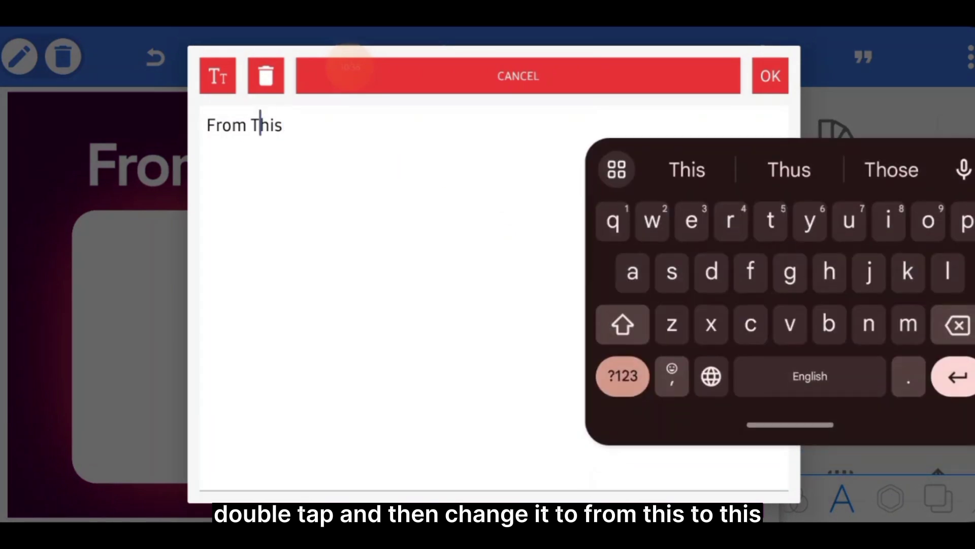
pyautogui.doubleClick(195, 127)
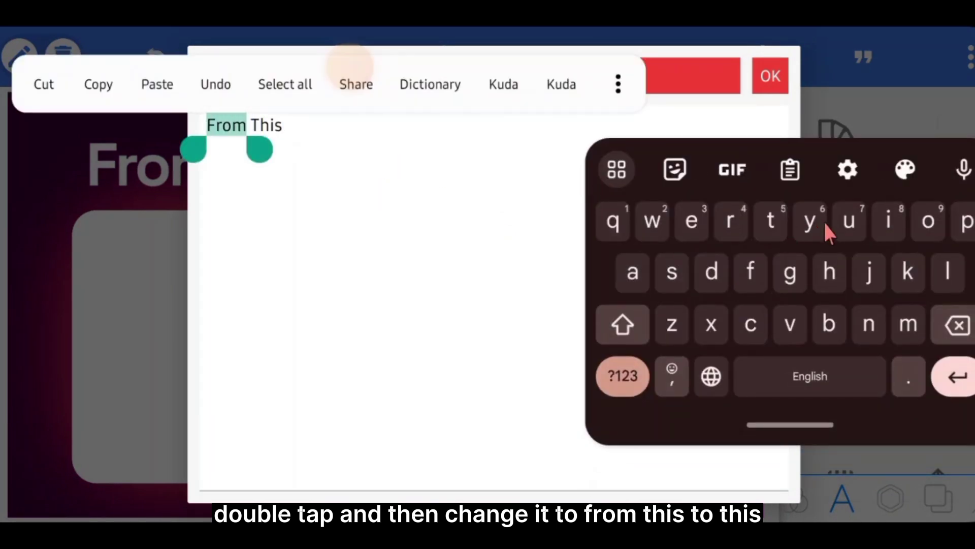
pyautogui.click(624, 330)
pyautogui.write('T')
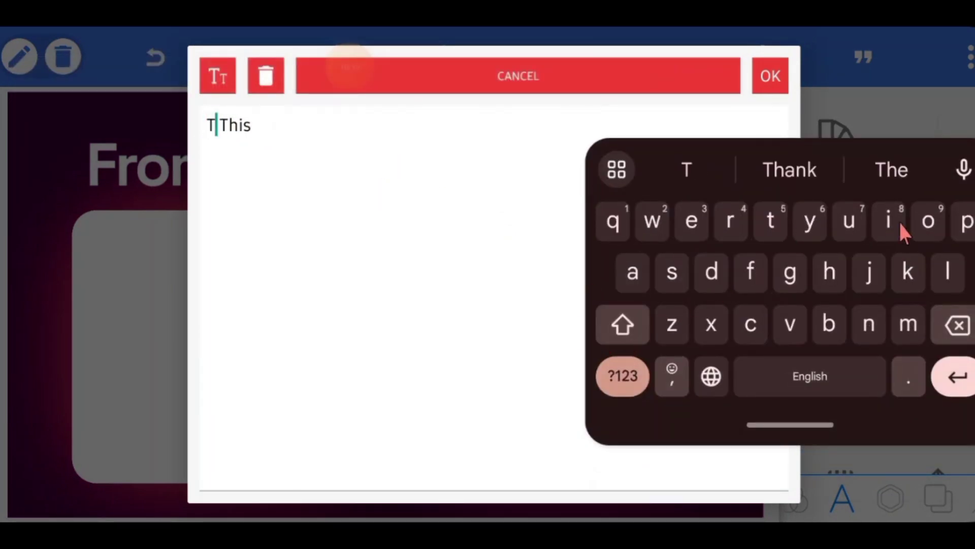
pyautogui.write('o')
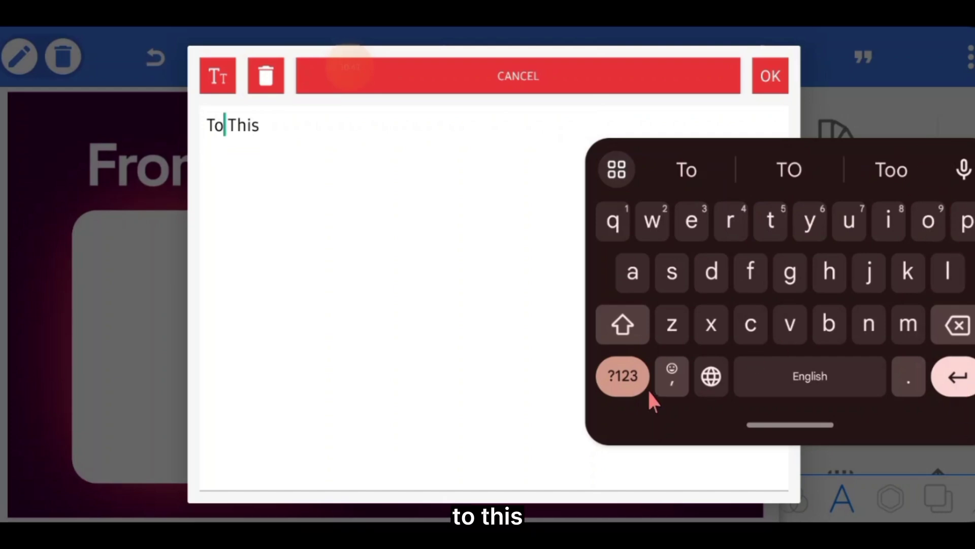
pyautogui.click(772, 78)
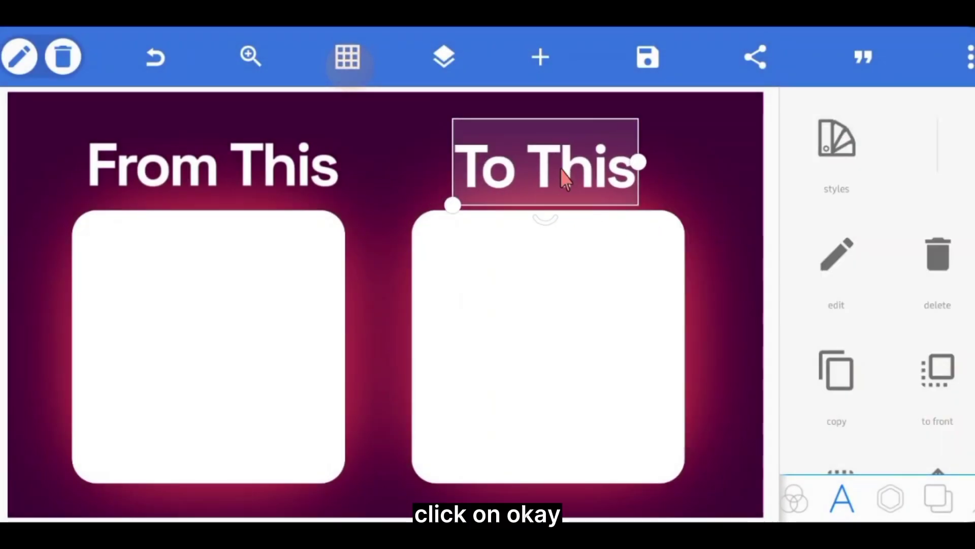
pyautogui.moveTo(562, 171); pyautogui.dragTo(613, 175)
pyautogui.click(730, 181)
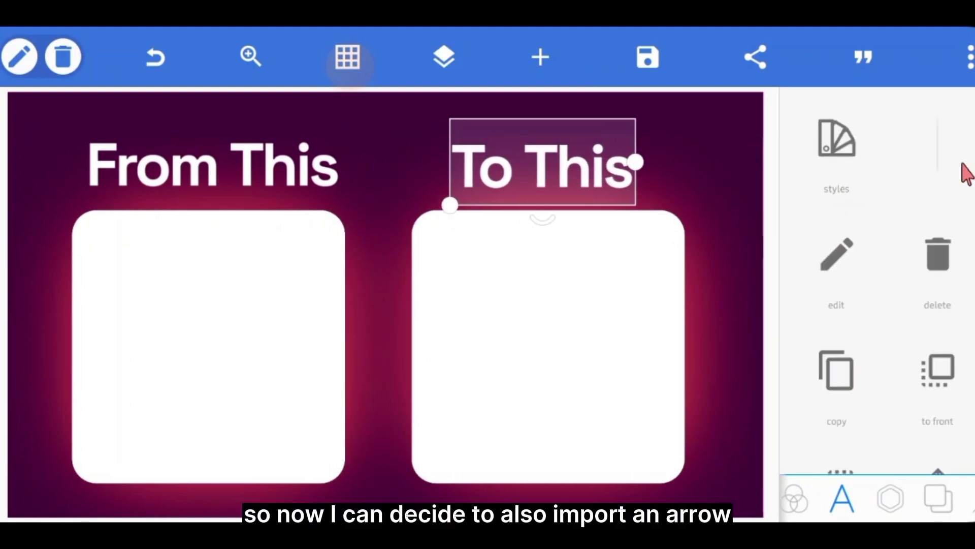
pyautogui.click(729, 113)
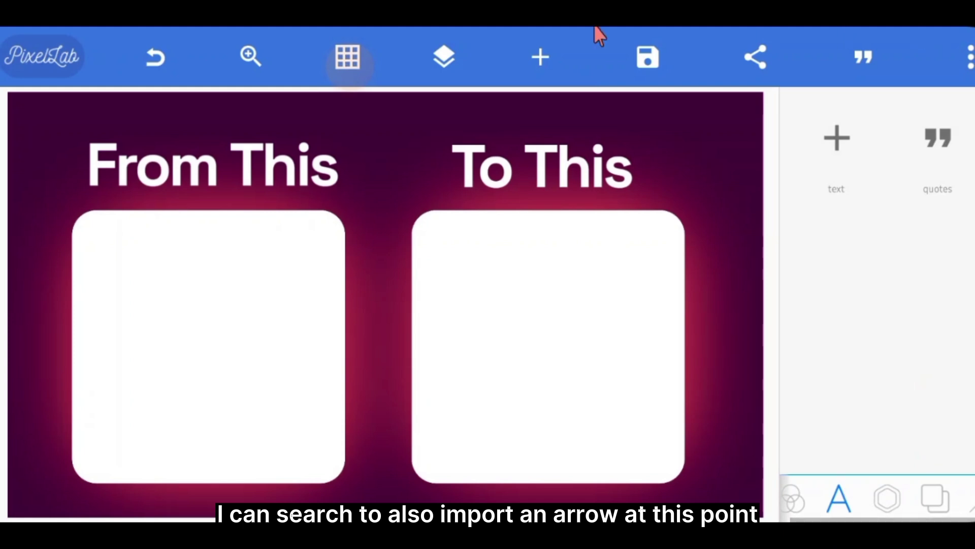
# Choose to add an image from the gallery via the + menu.
pyautogui.click(540, 58)
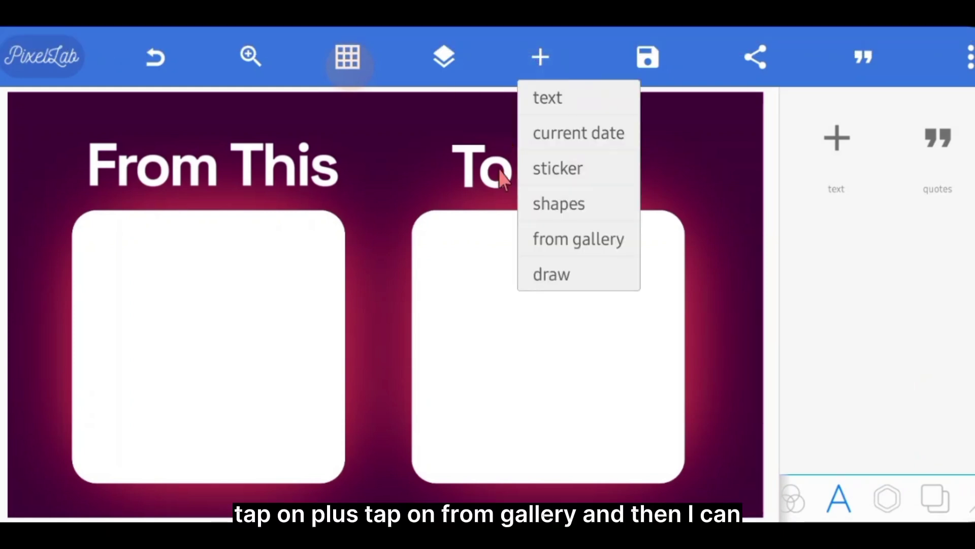
pyautogui.click(592, 249)
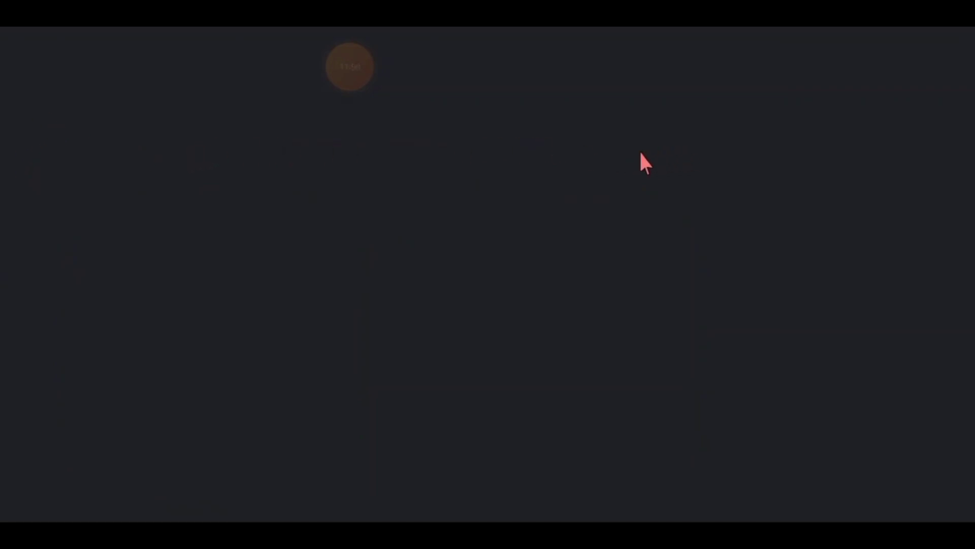
# Browse the Images collection and open the Always-used elements folder.
pyautogui.click(26, 84)
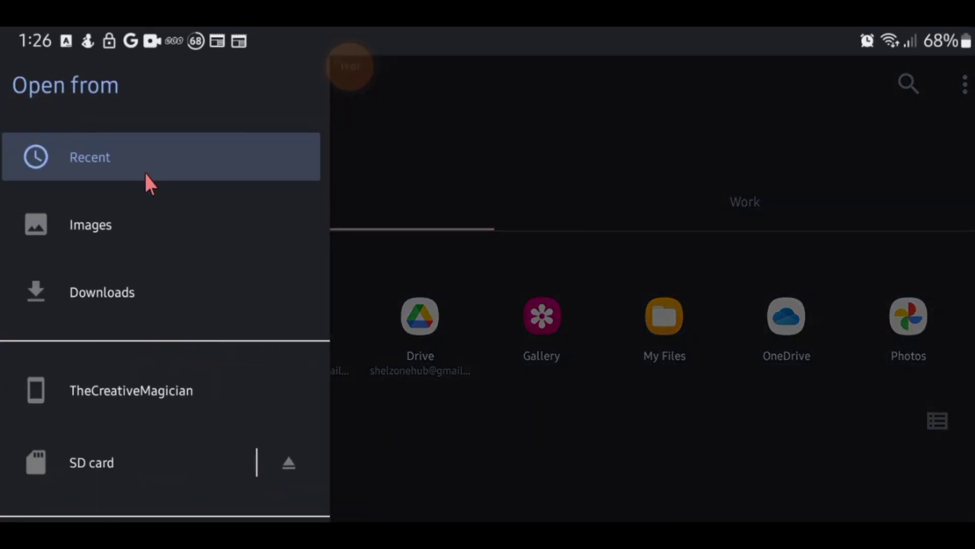
pyautogui.click(176, 231)
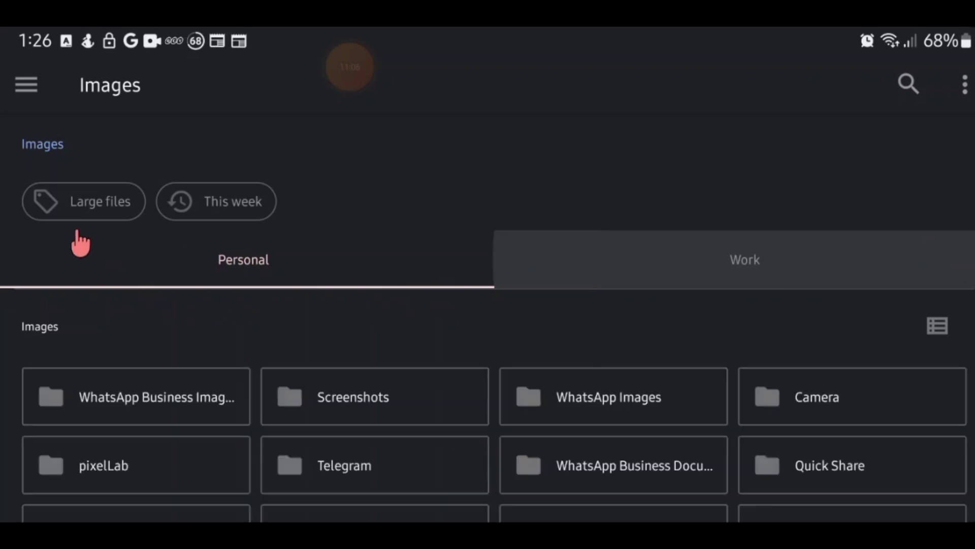
pyautogui.scroll(-5, 697, 443)
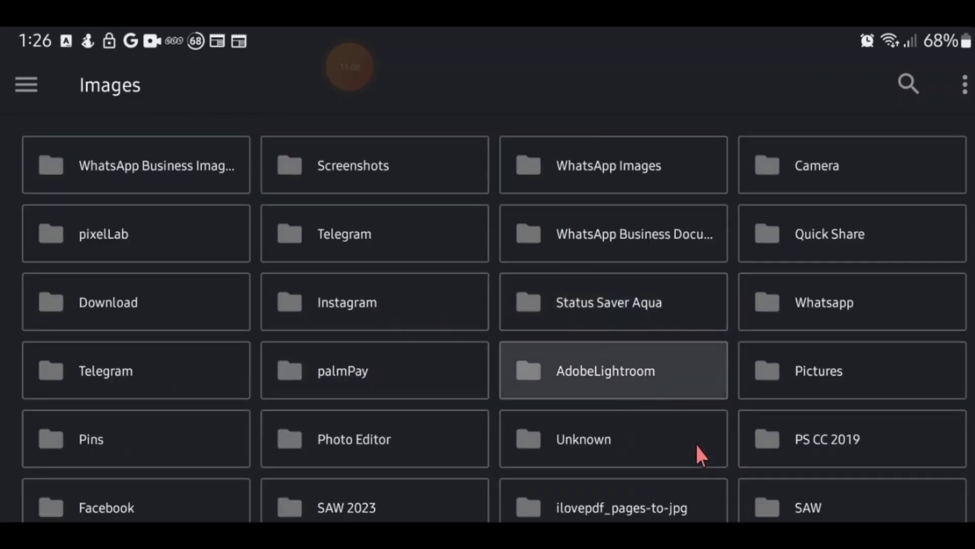
pyautogui.scroll(-2, 695, 443)
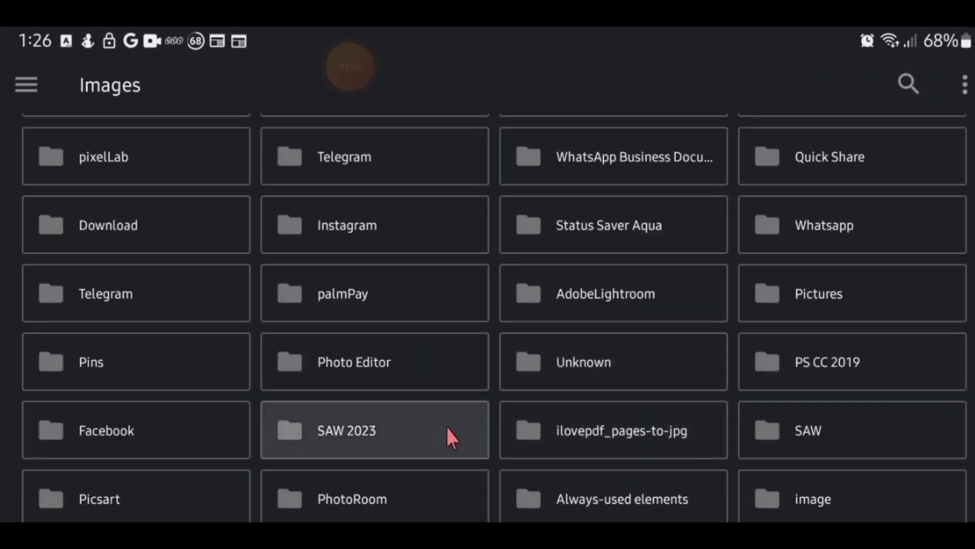
pyautogui.scroll(-2, 599, 432)
pyautogui.click(600, 429)
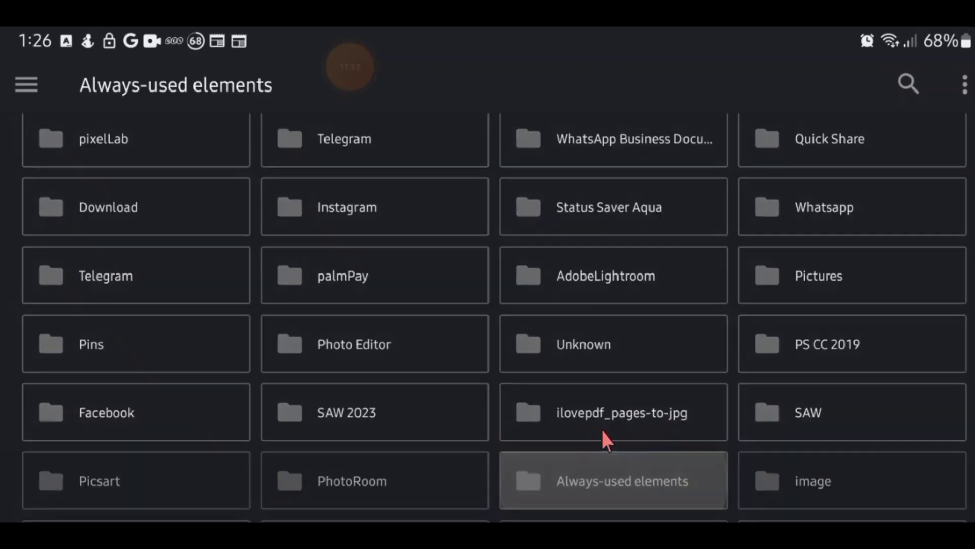
pyautogui.scroll(-10, 598, 235)
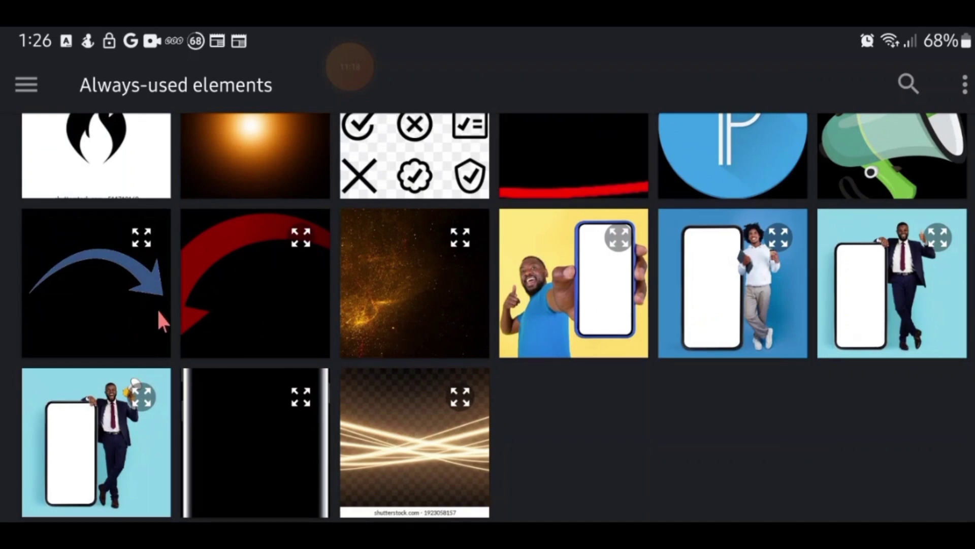
# Insert the red curved arrow image, flipped horizontally to point right.
pyautogui.click(279, 315)
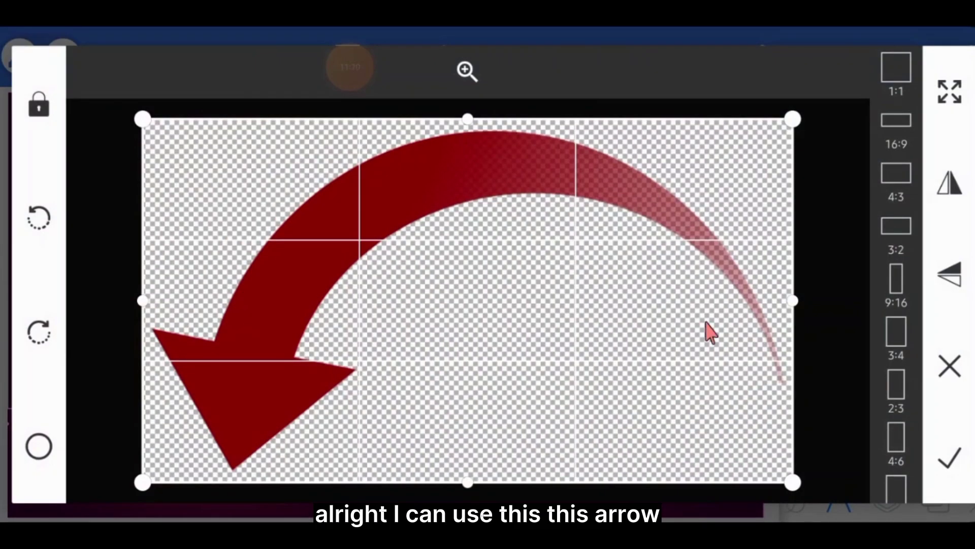
pyautogui.click(948, 188)
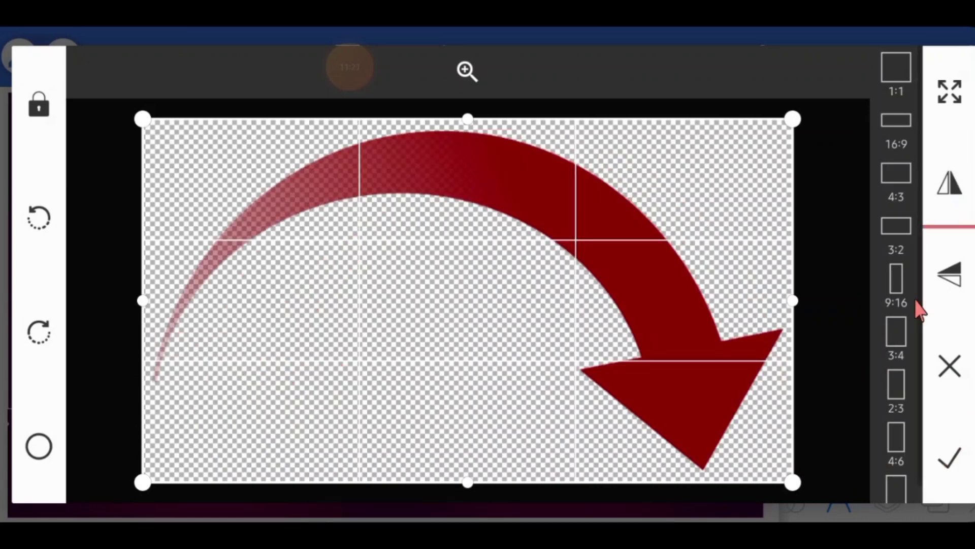
pyautogui.click(949, 459)
# Shrink, tilt and position the red arrow in the gap between the two boxes.
pyautogui.moveTo(364, 308); pyautogui.dragTo(465, 294)
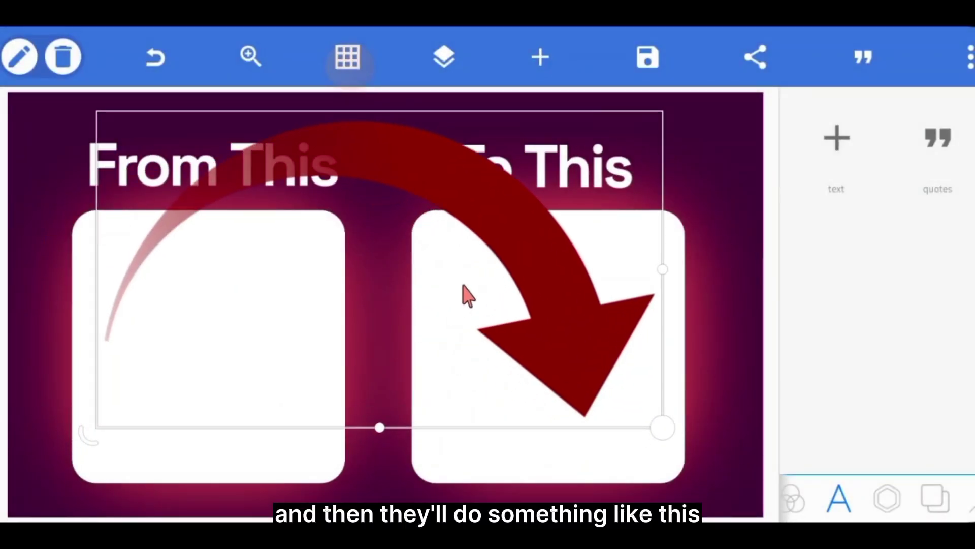
pyautogui.moveTo(96, 443); pyautogui.dragTo(202, 514)
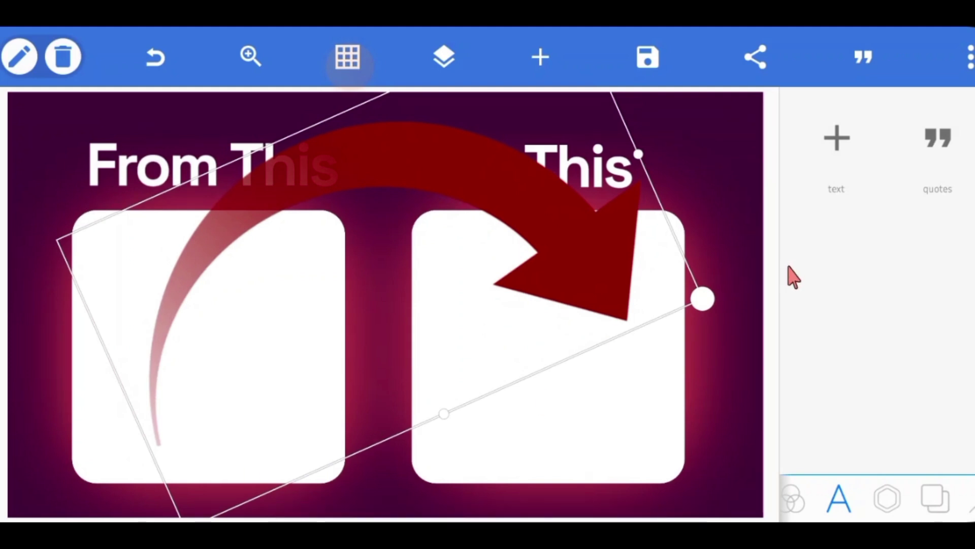
pyautogui.moveTo(713, 320); pyautogui.dragTo(363, 284)
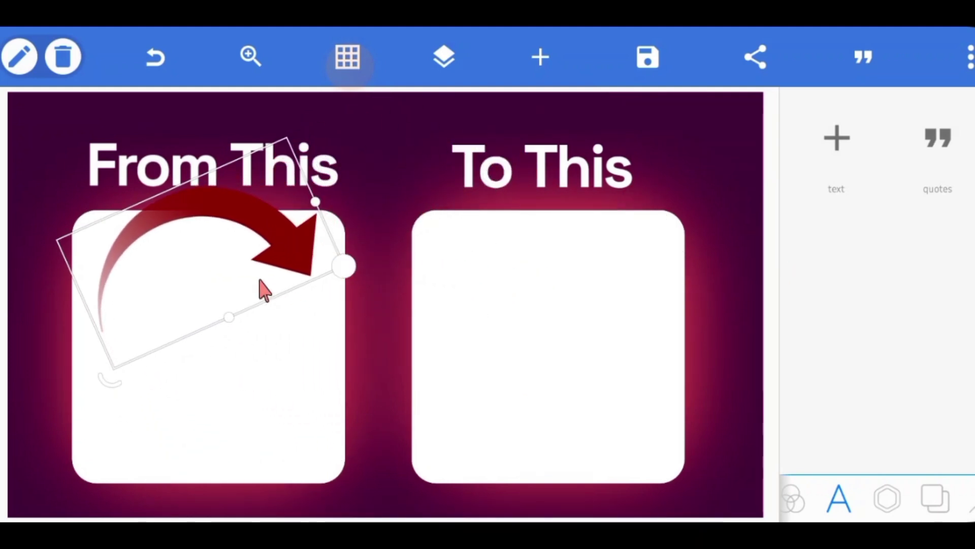
pyautogui.moveTo(263, 289); pyautogui.dragTo(470, 244)
pyautogui.moveTo(337, 365); pyautogui.dragTo(383, 374)
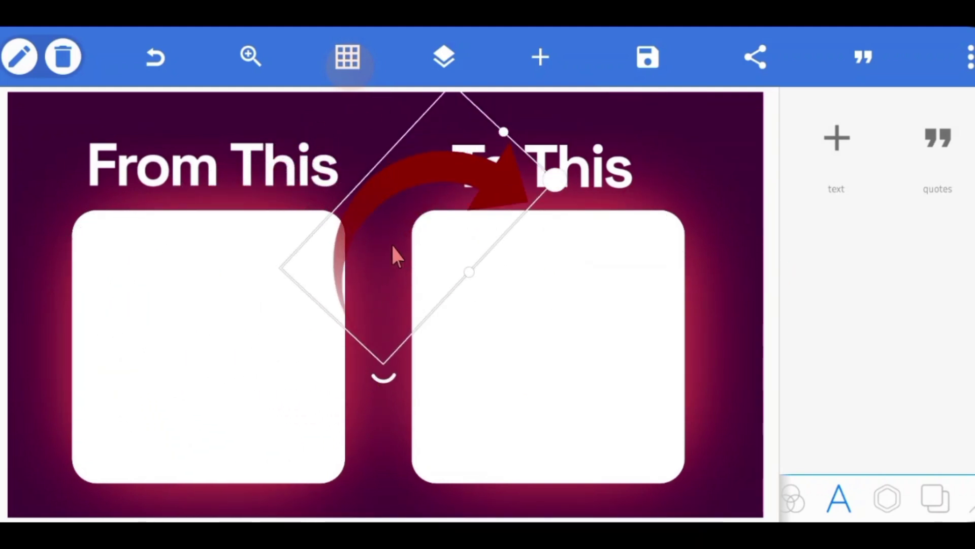
pyautogui.moveTo(396, 255); pyautogui.dragTo(353, 331)
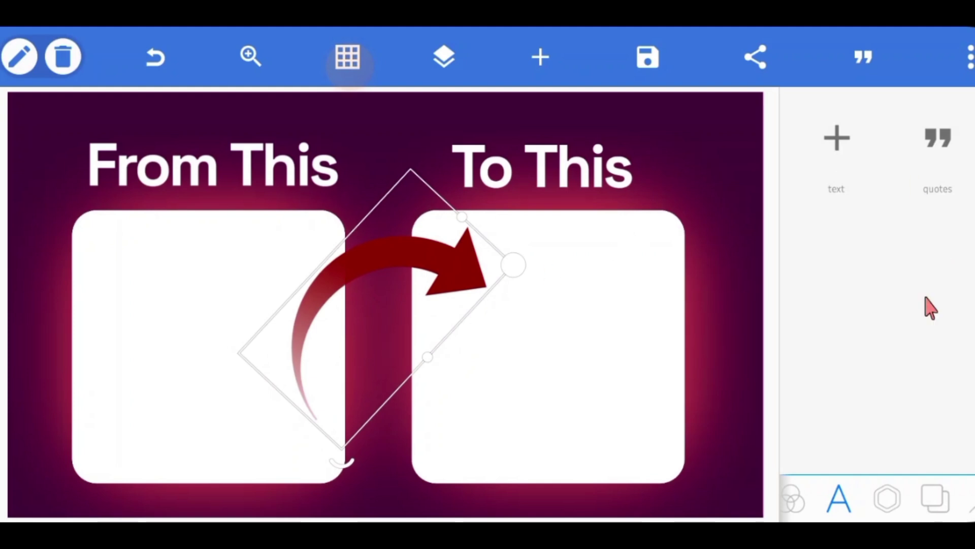
pyautogui.moveTo(890, 508); pyautogui.dragTo(884, 509)
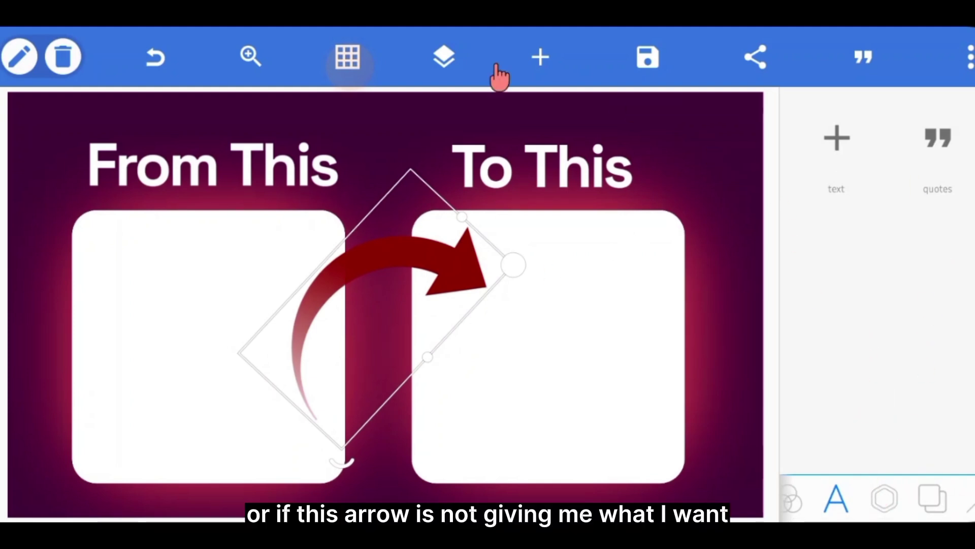
# Add the blue curved arrow image from the gallery over the From This box.
pyautogui.click(538, 59)
pyautogui.click(595, 236)
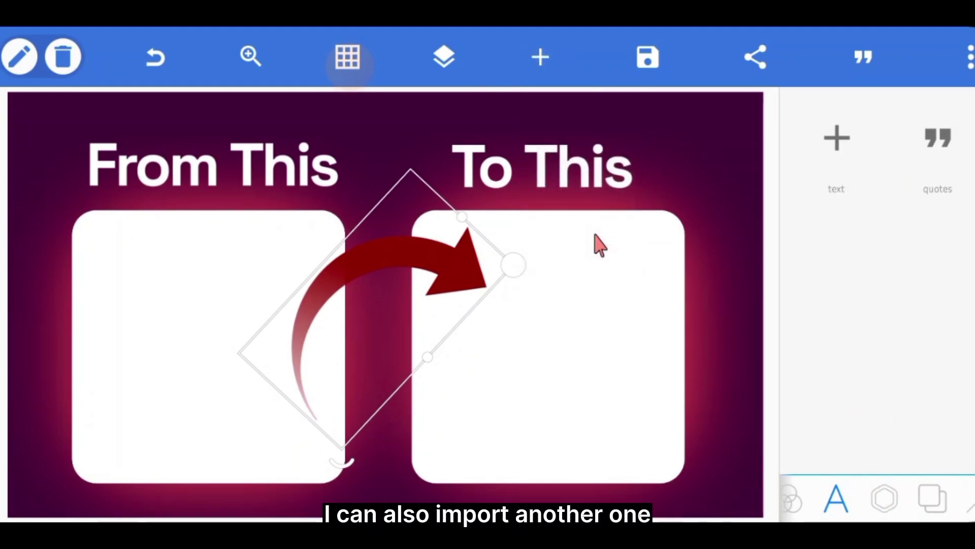
pyautogui.scroll(-10, 605, 386)
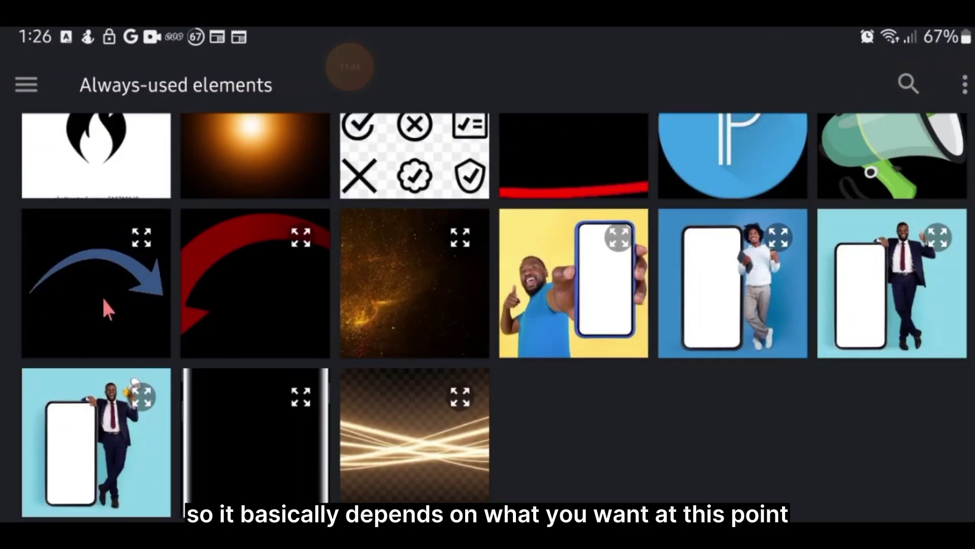
pyautogui.click(102, 305)
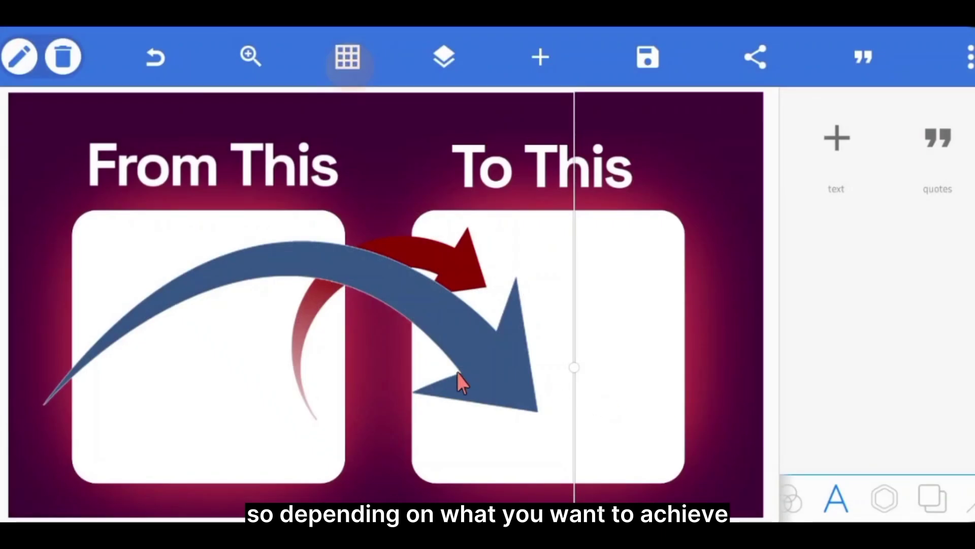
pyautogui.moveTo(456, 372); pyautogui.dragTo(293, 303)
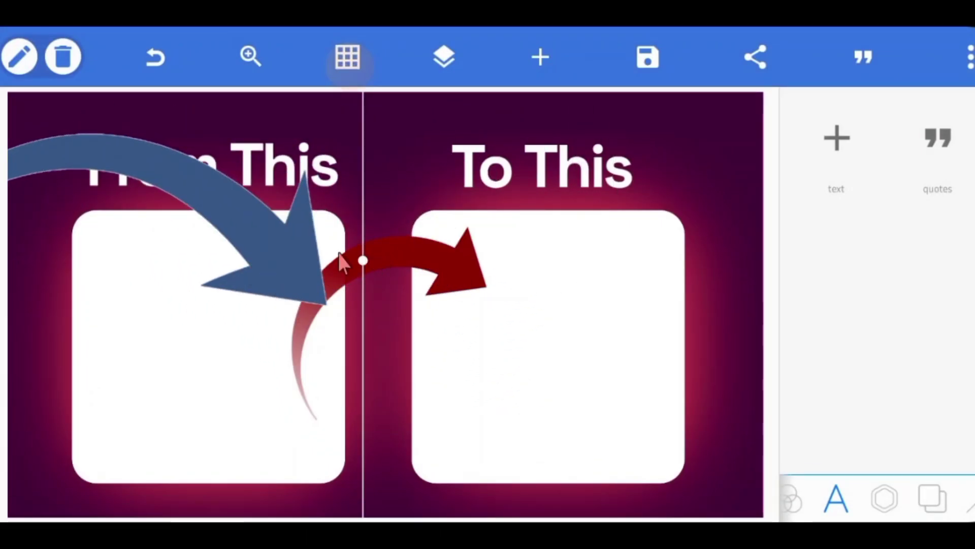
# Delete the red arrow and move the blue arrow up and to the right.
pyautogui.click(410, 243)
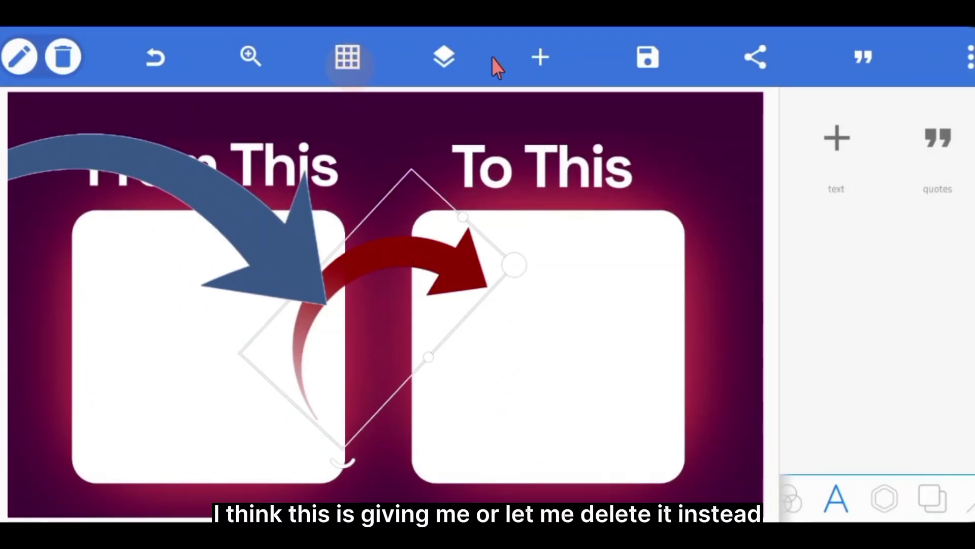
pyautogui.click(64, 71)
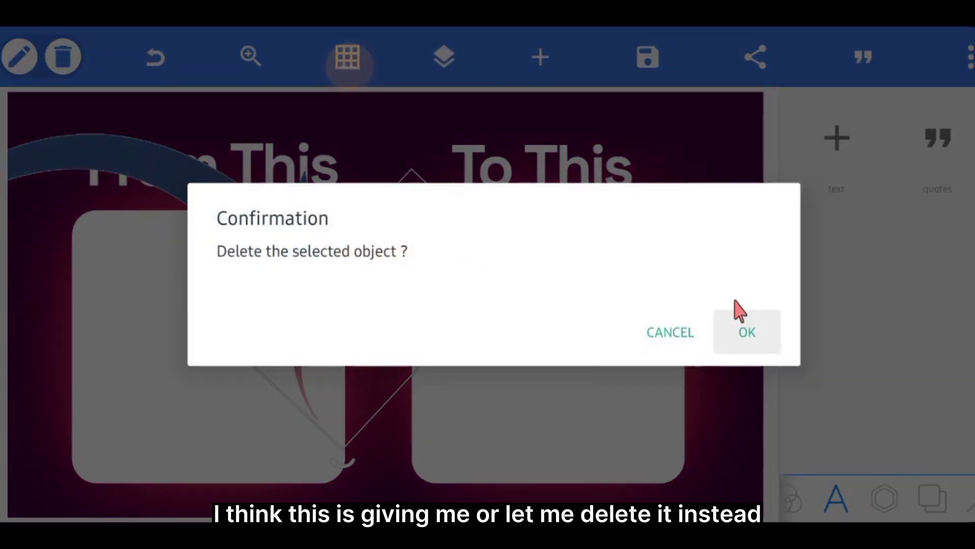
pyautogui.click(743, 330)
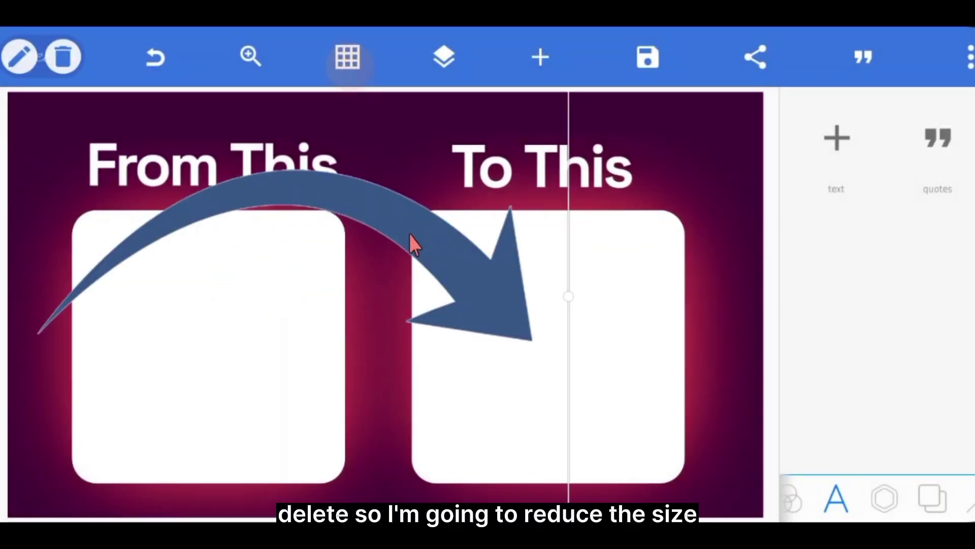
pyautogui.moveTo(414, 244); pyautogui.dragTo(530, 198)
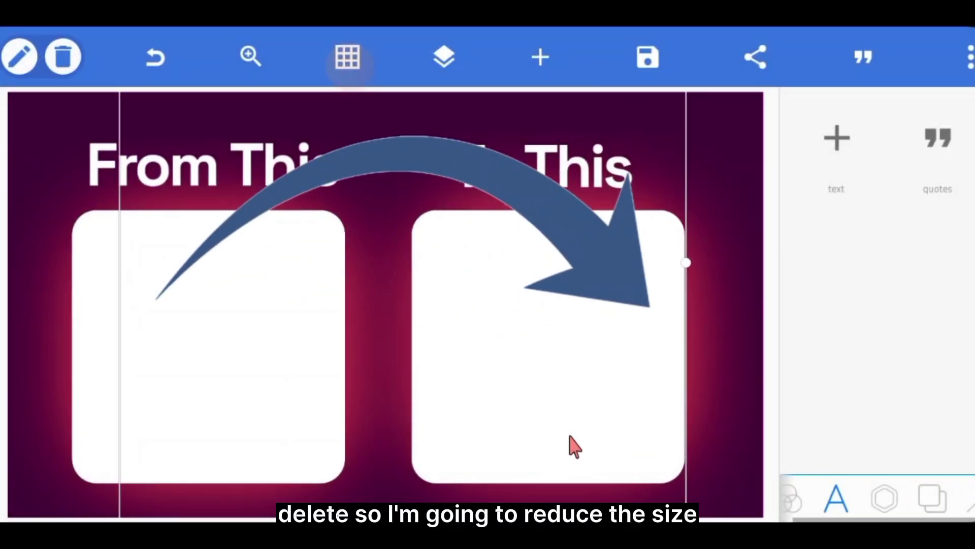
# Shrink, tilt and position the blue arrow so it curves between the two boxes.
pyautogui.moveTo(572, 447); pyautogui.dragTo(579, 323)
pyautogui.moveTo(698, 424); pyautogui.dragTo(498, 229)
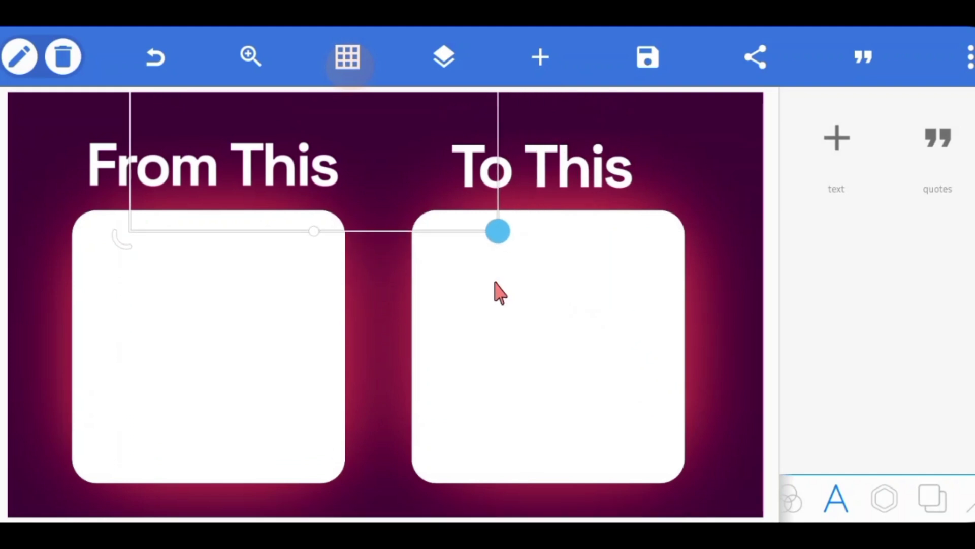
pyautogui.moveTo(420, 200); pyautogui.dragTo(514, 364)
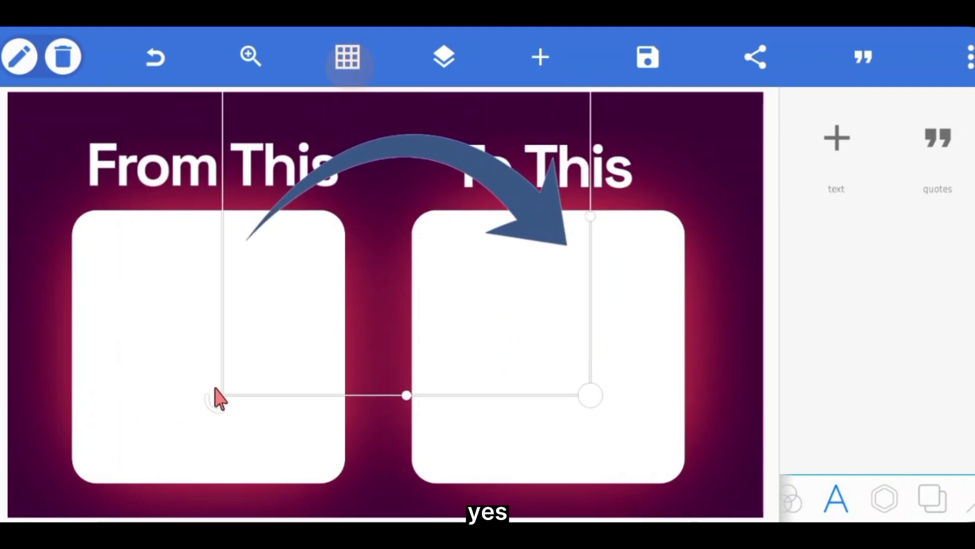
pyautogui.moveTo(214, 393); pyautogui.dragTo(270, 464)
pyautogui.moveTo(473, 277); pyautogui.dragTo(403, 342)
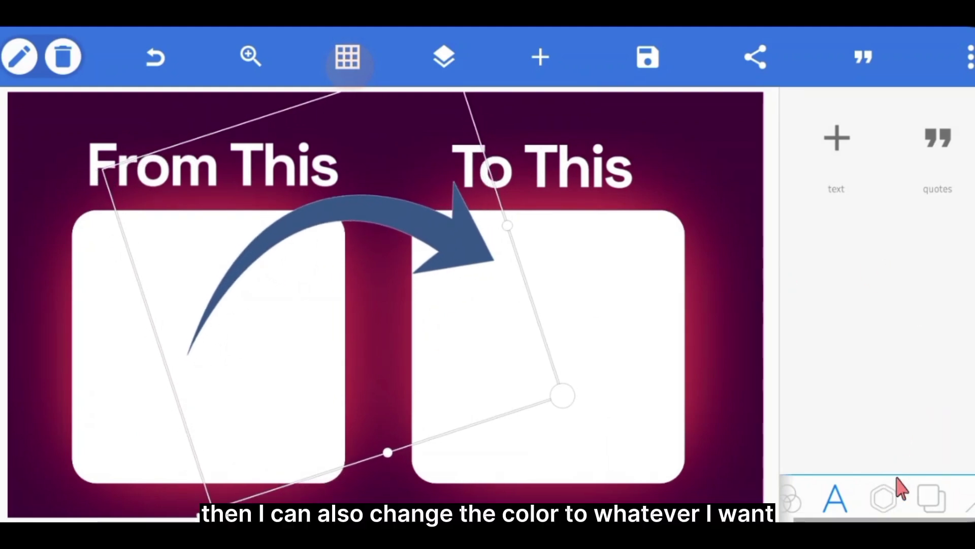
# Turn on the arrow's colour fill in red, nudge it slightly right, and deselect.
pyautogui.click(884, 495)
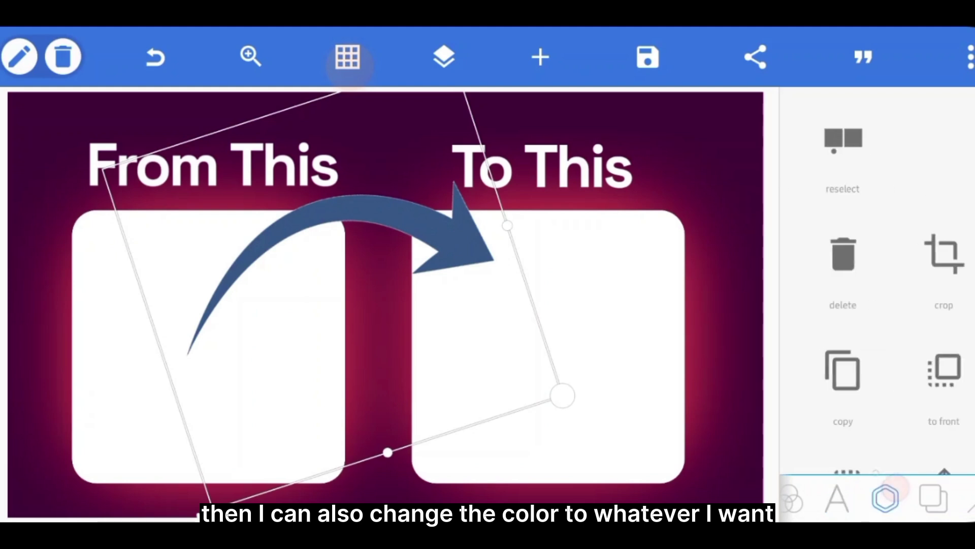
pyautogui.scroll(-5, 902, 356)
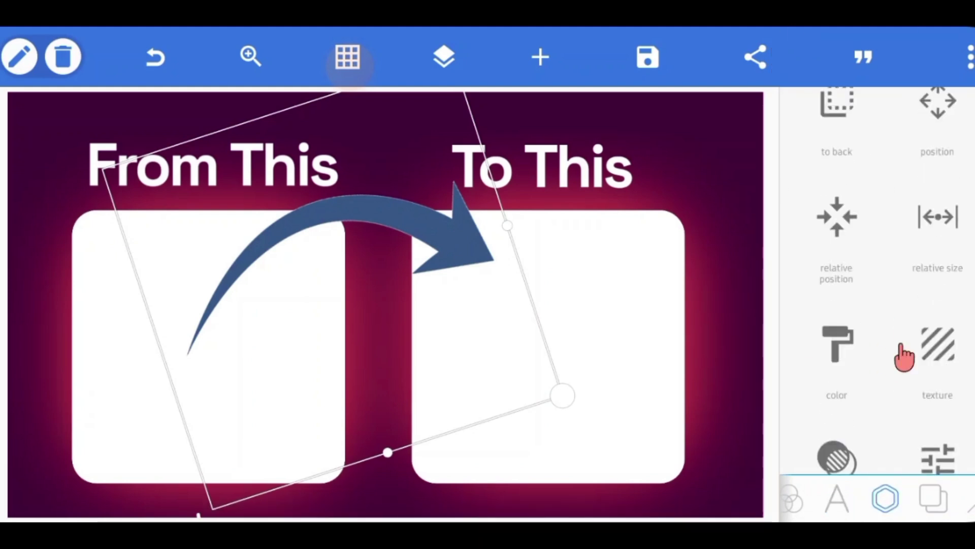
pyautogui.click(837, 330)
pyautogui.click(921, 181)
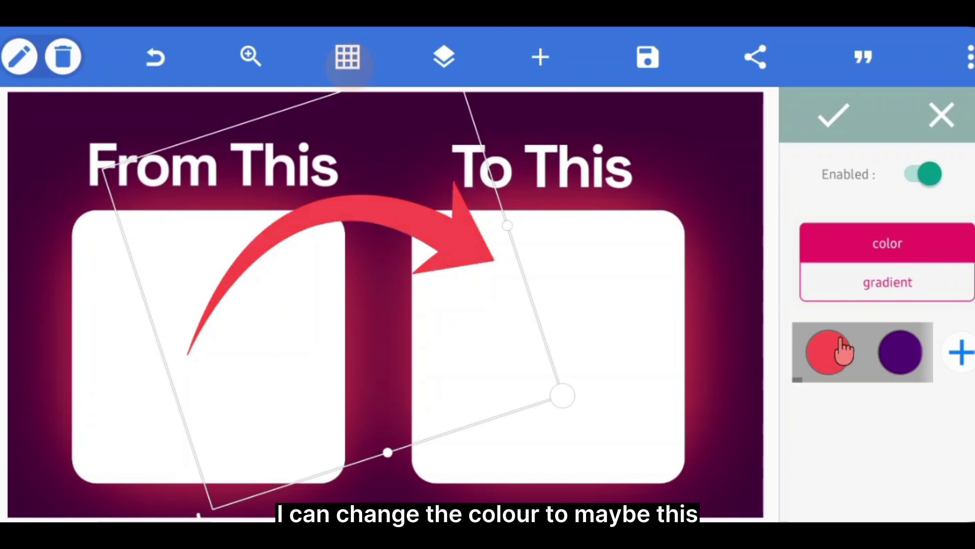
pyautogui.click(844, 127)
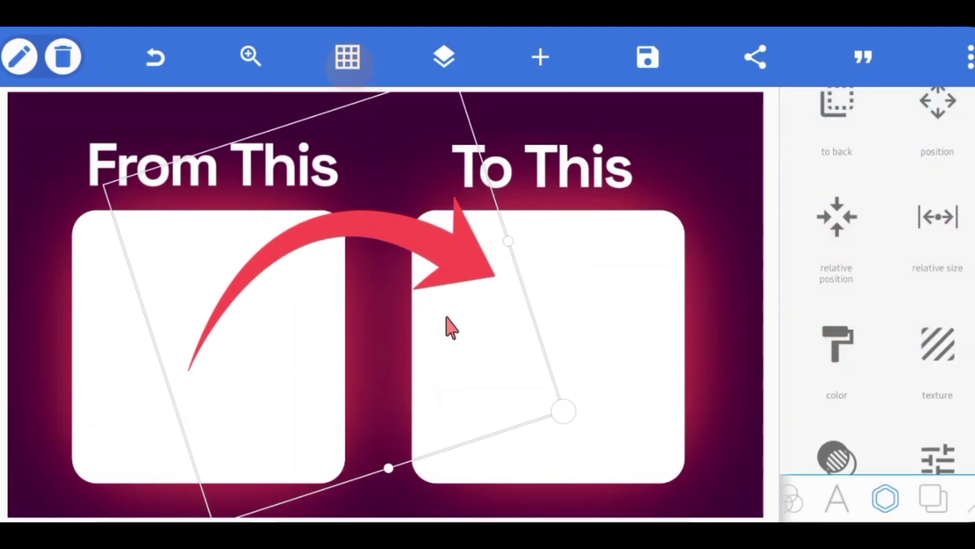
pyautogui.moveTo(446, 317); pyautogui.dragTo(450, 314)
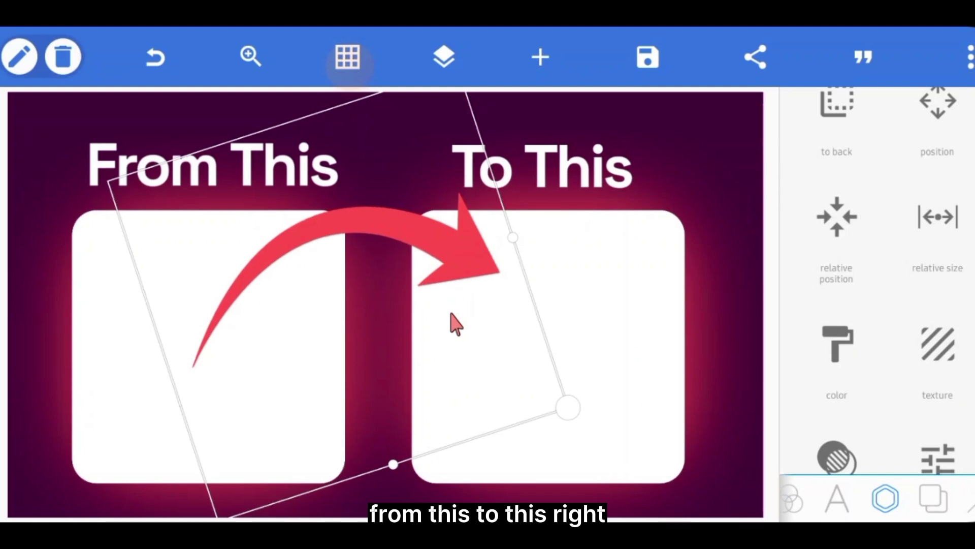
pyautogui.click(683, 137)
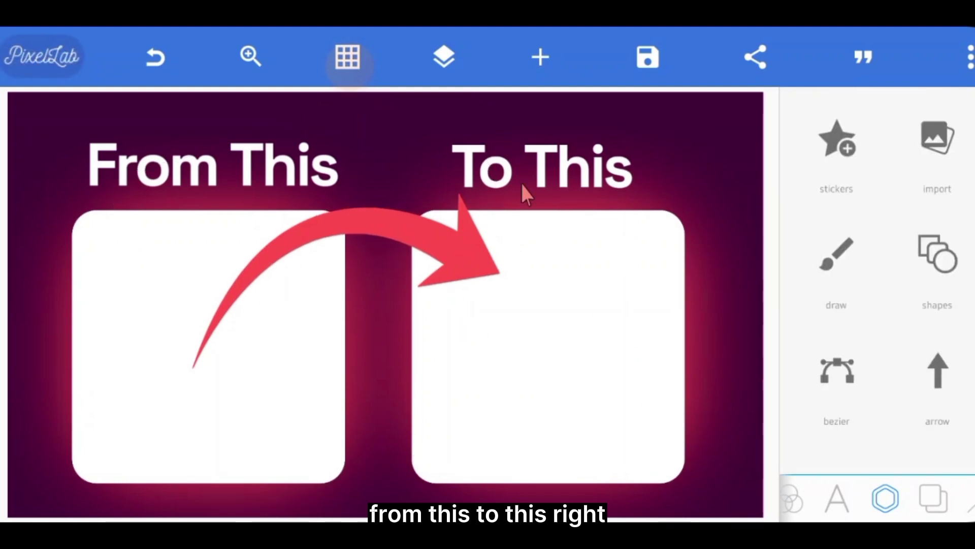
# Select the left white box and look through its editing tools.
pyautogui.click(103, 262)
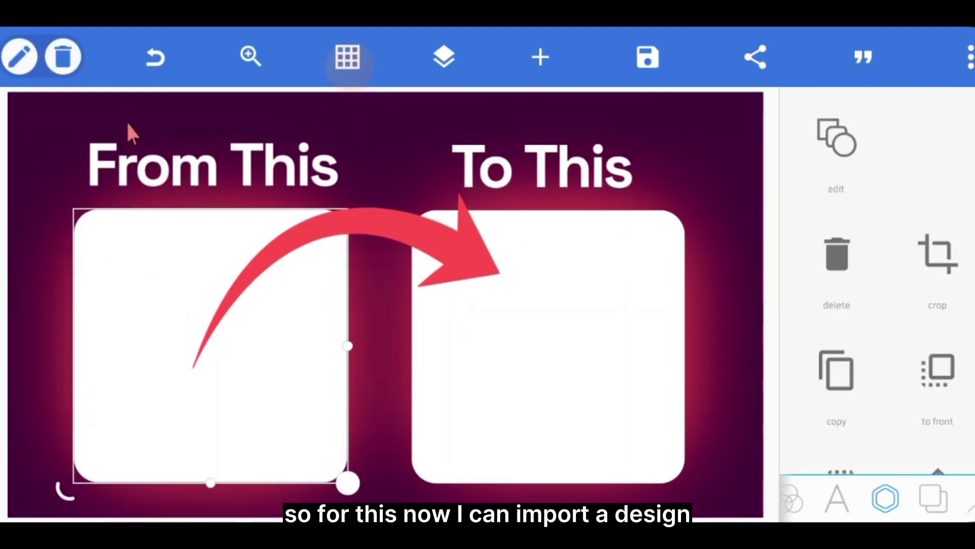
pyautogui.click(157, 63)
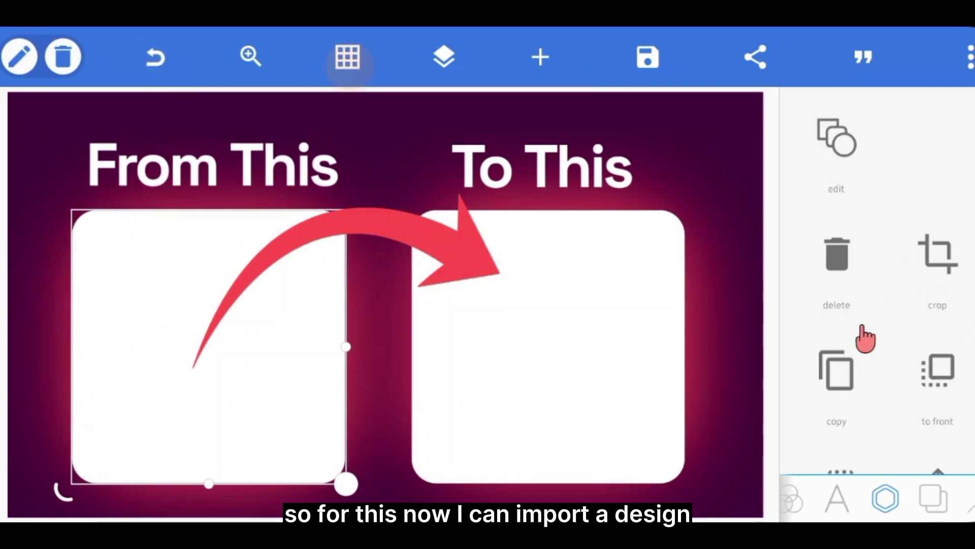
pyautogui.scroll(-3, 917, 355)
pyautogui.scroll(3, 917, 355)
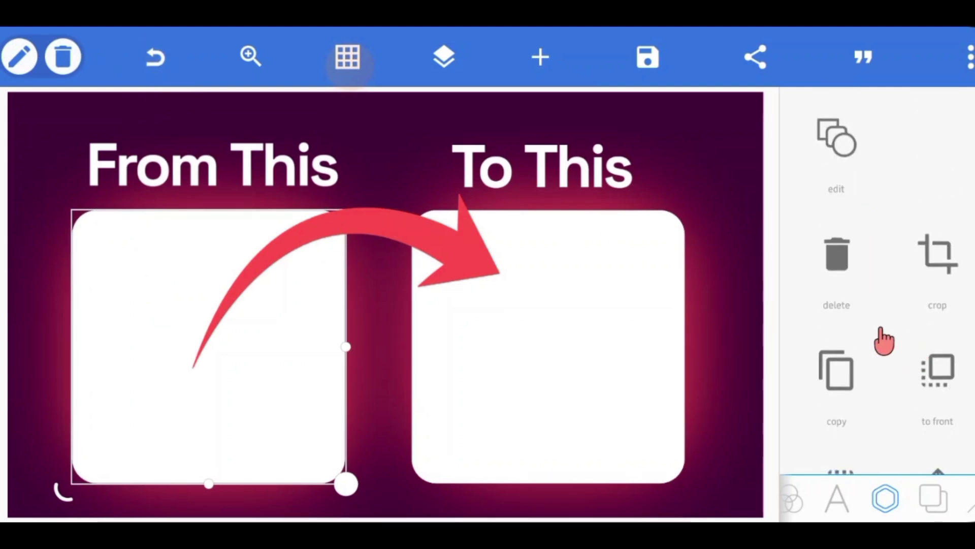
pyautogui.click(350, 66)
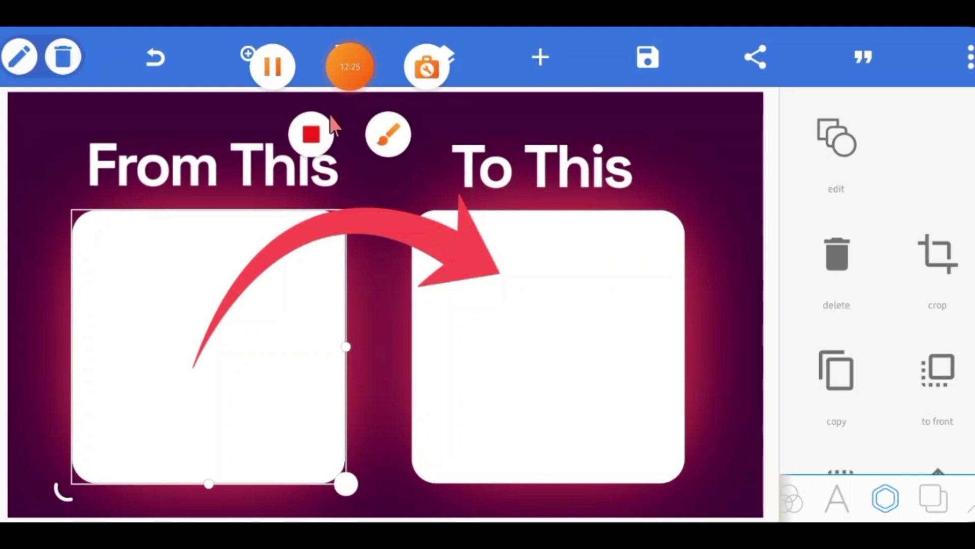
pyautogui.click(279, 74)
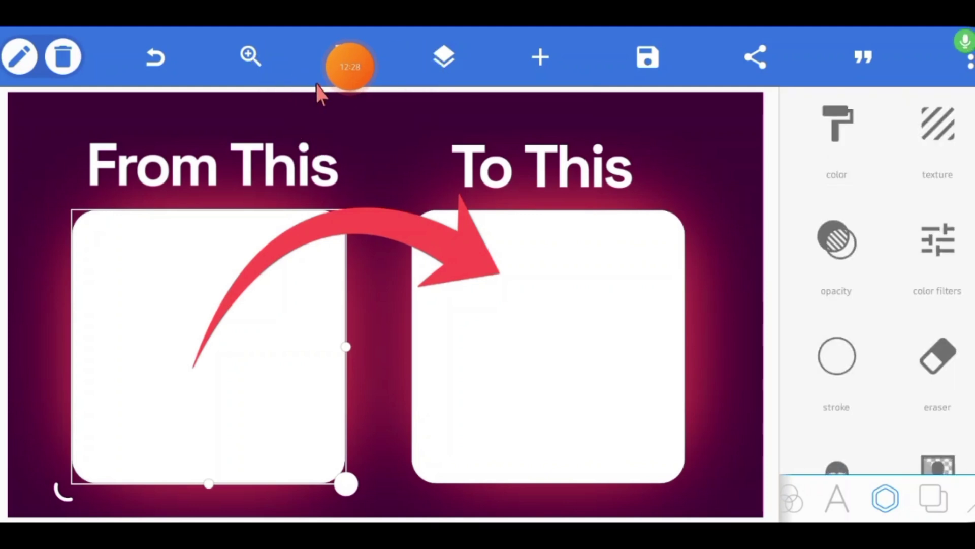
pyautogui.scroll(-3, 848, 268)
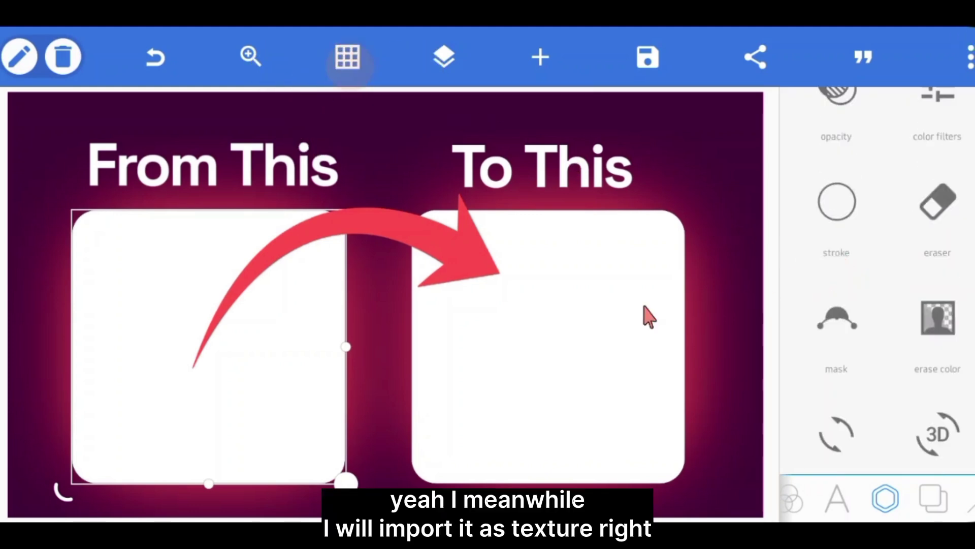
# Undo the arrow's last move and shift the red arrow slightly down.
pyautogui.click(311, 198)
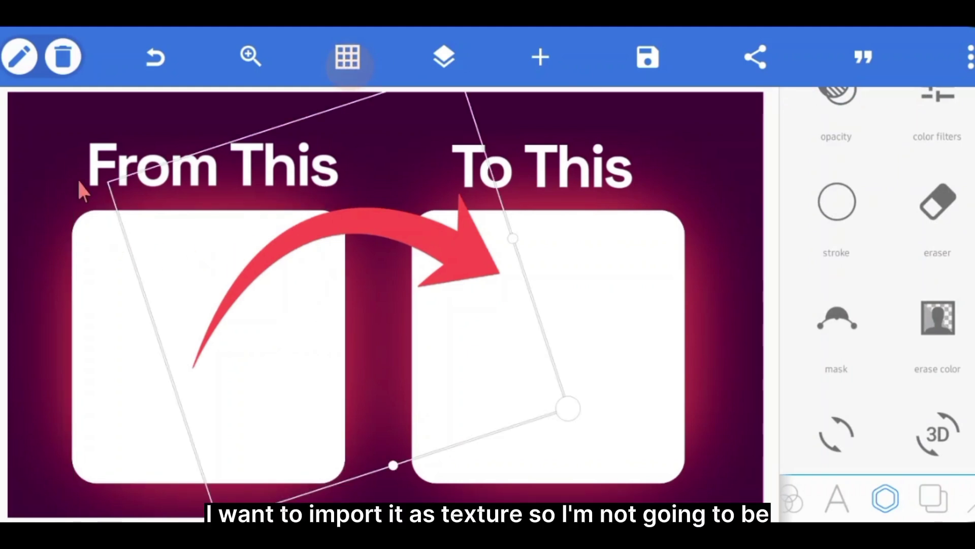
pyautogui.click(25, 110)
pyautogui.click(112, 299)
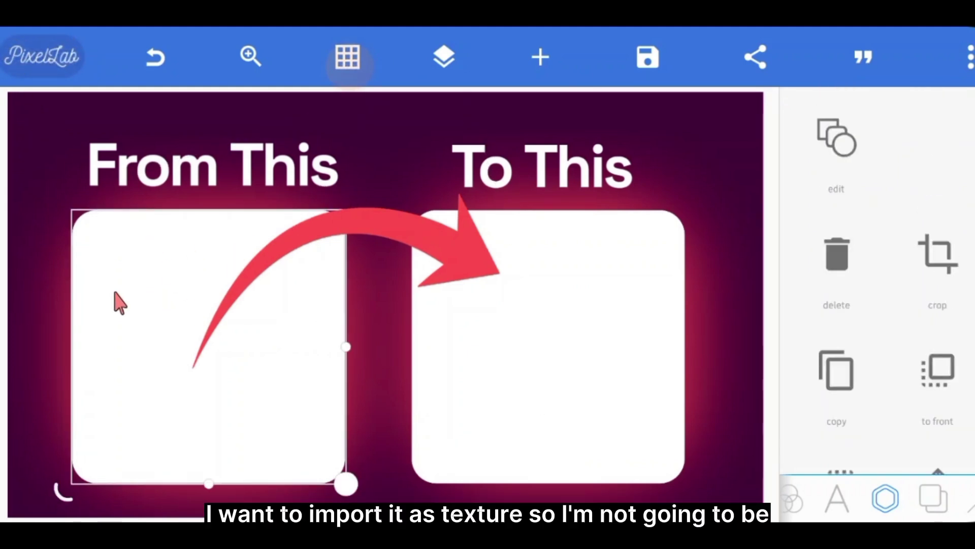
pyautogui.click(154, 59)
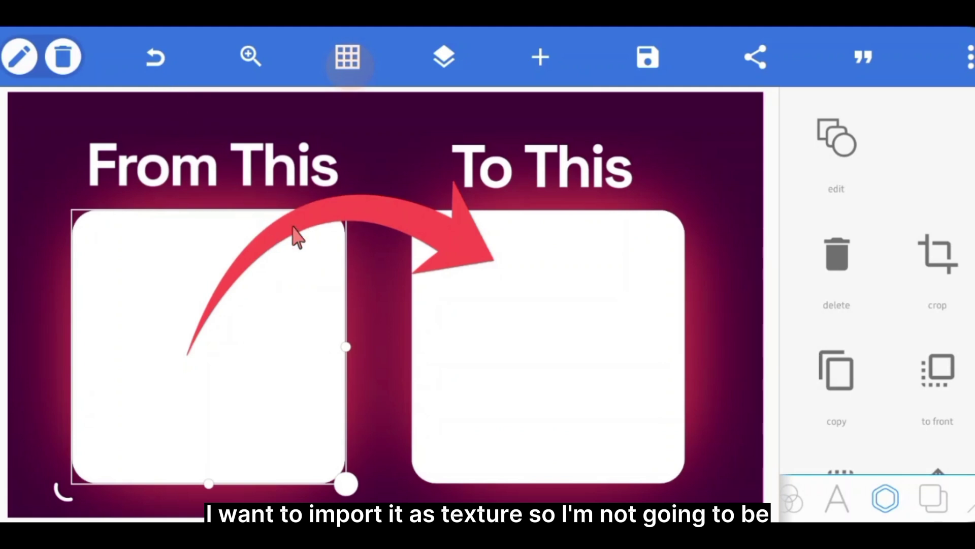
pyautogui.click(337, 226)
pyautogui.moveTo(371, 243); pyautogui.dragTo(371, 248)
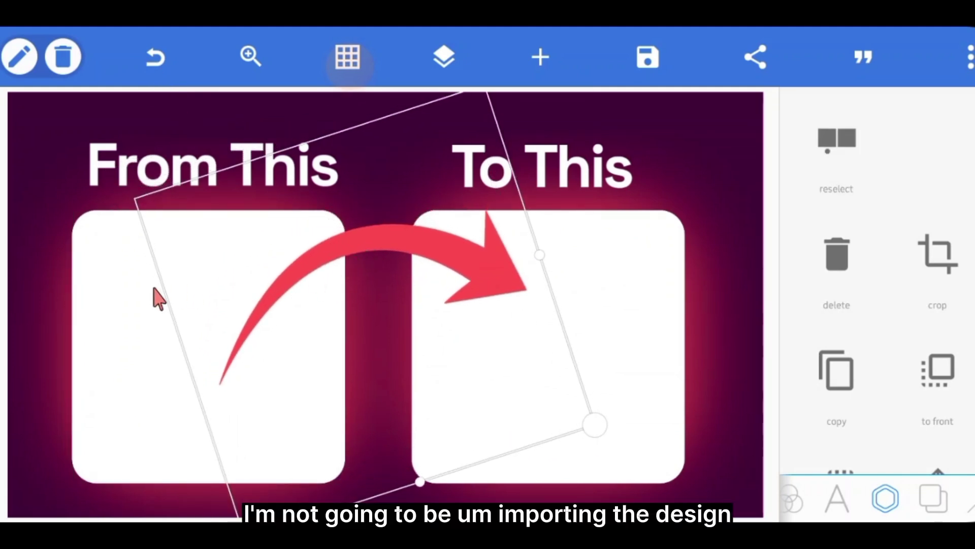
# Open the left white box's Texture settings and choose to pick an image.
pyautogui.click(115, 314)
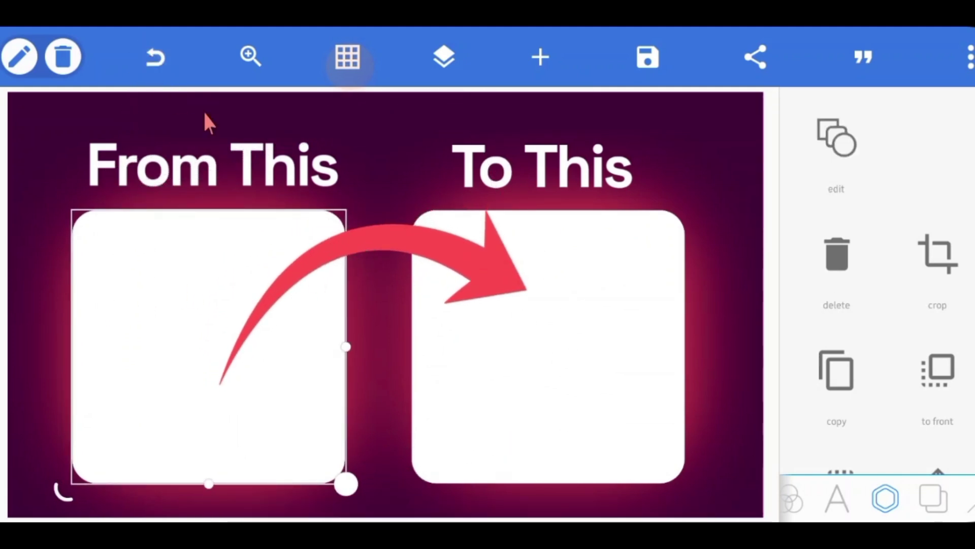
pyautogui.scroll(-3, 923, 290)
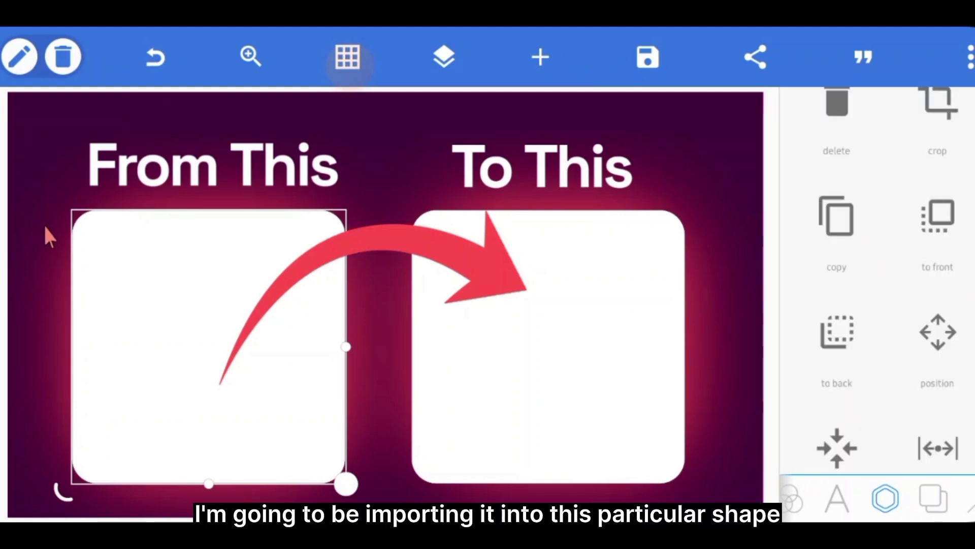
pyautogui.scroll(-8, 940, 320)
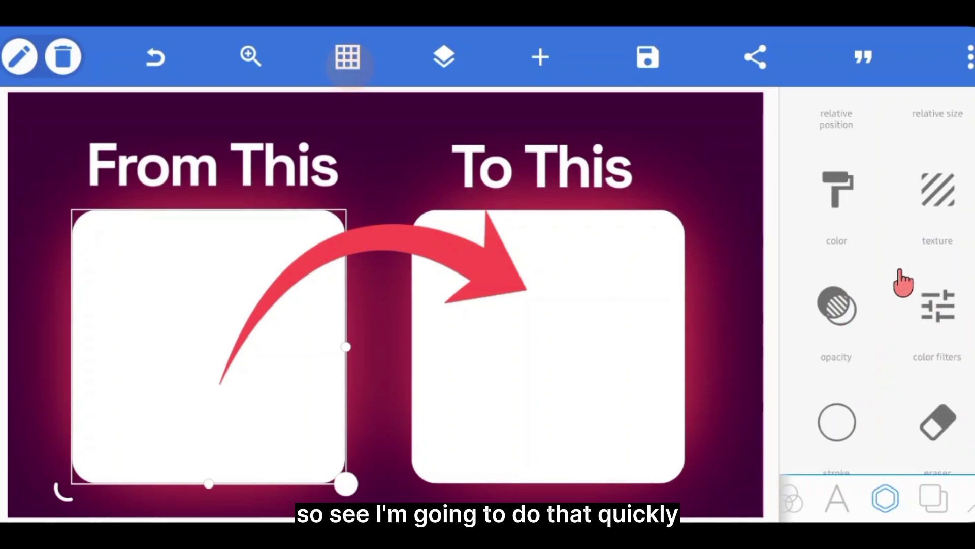
pyautogui.click(941, 214)
pyautogui.click(943, 182)
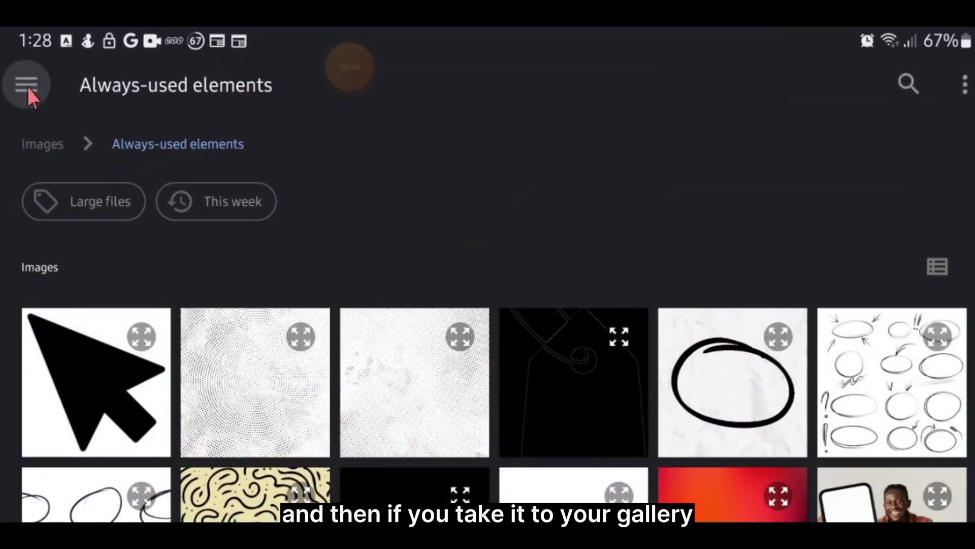
# Browse Images in the file picker and open the Pixellab backup folder for the flyer.
pyautogui.click(26, 86)
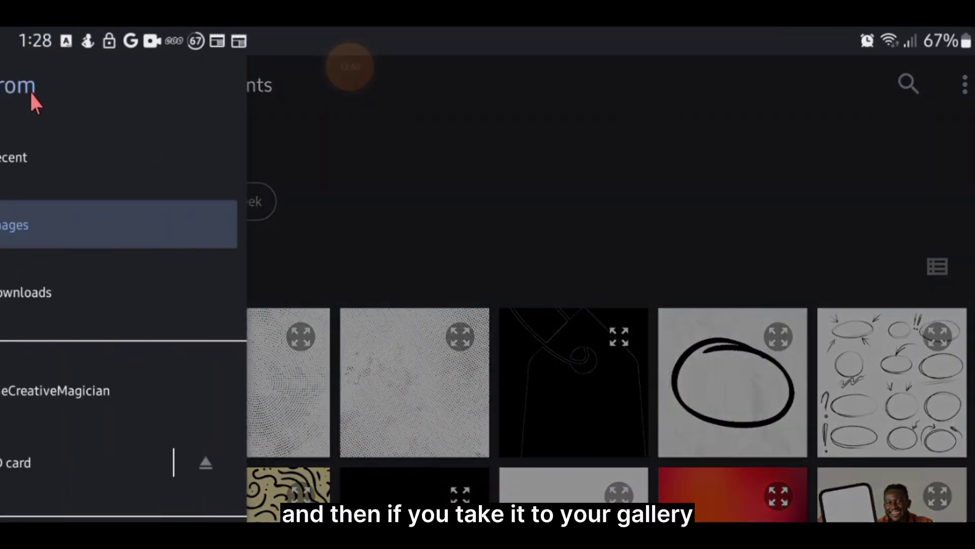
pyautogui.click(173, 219)
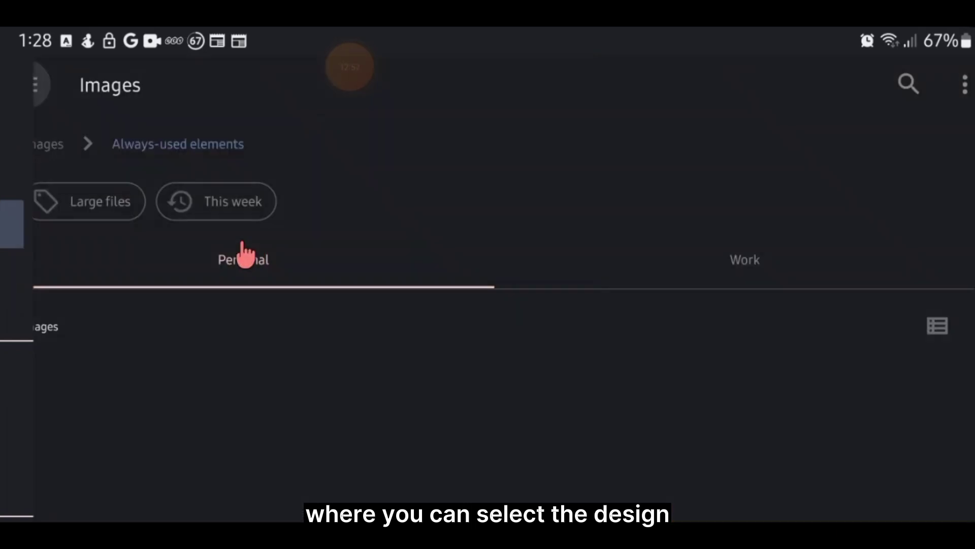
pyautogui.scroll(-5, 599, 350)
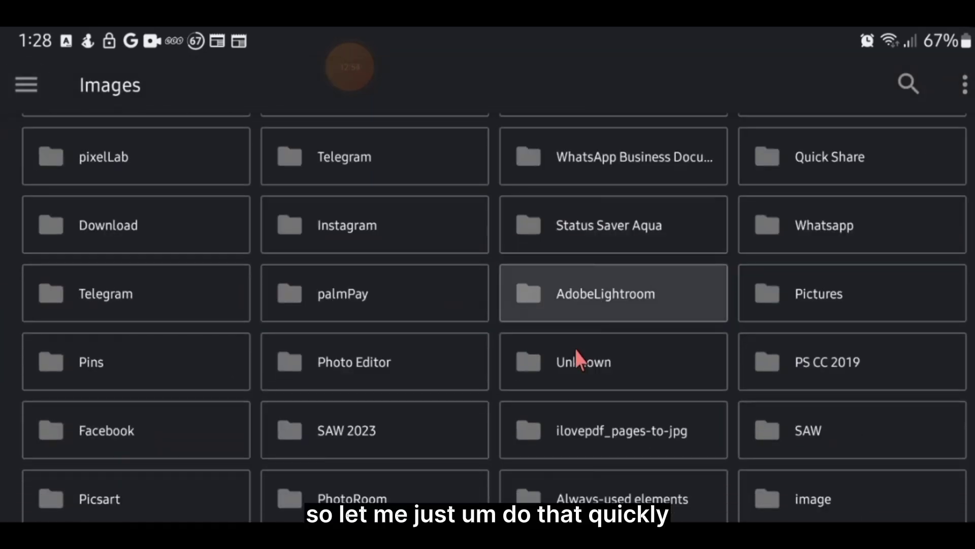
pyautogui.scroll(3, 577, 351)
pyautogui.scroll(-3, 577, 351)
pyautogui.scroll(3, 577, 356)
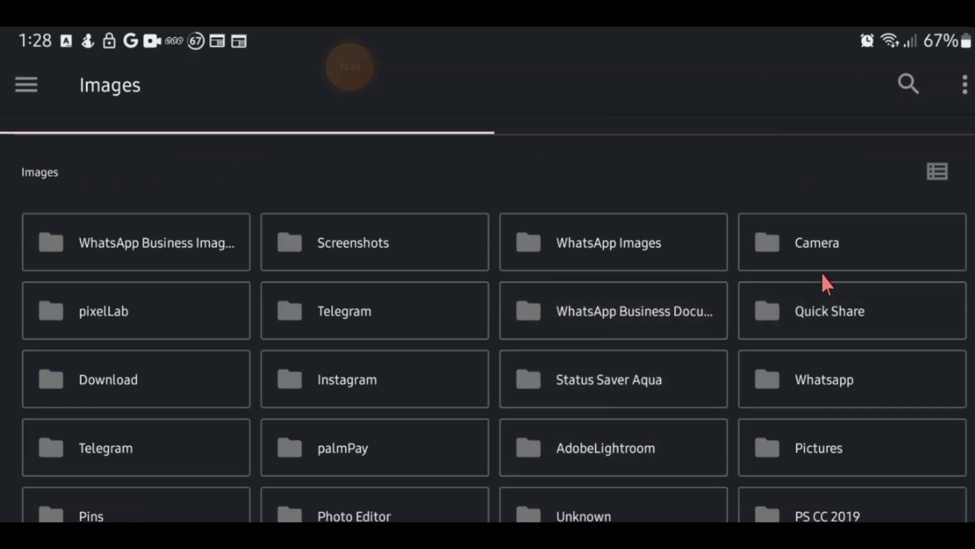
pyautogui.scroll(-3, 616, 409)
pyautogui.scroll(-5, 740, 325)
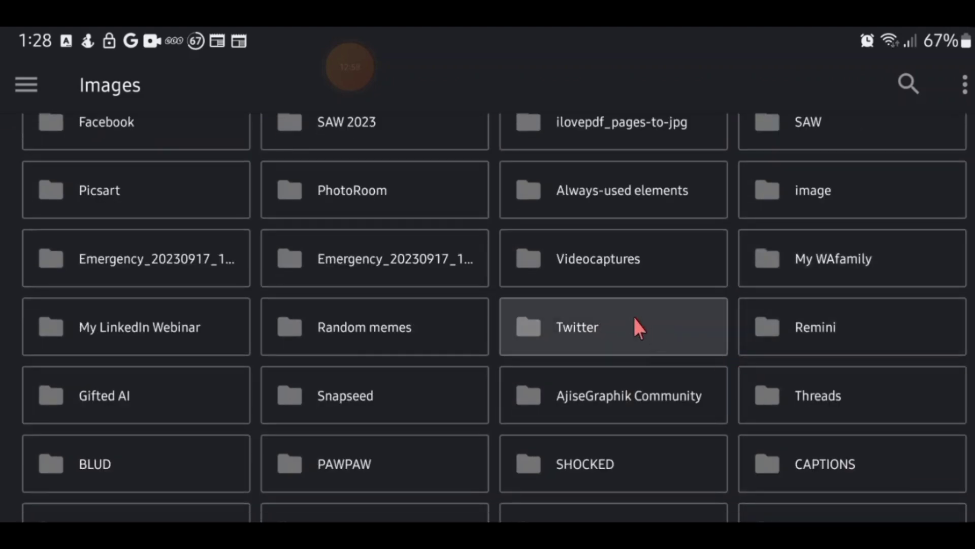
pyautogui.click(358, 81)
pyautogui.click(273, 67)
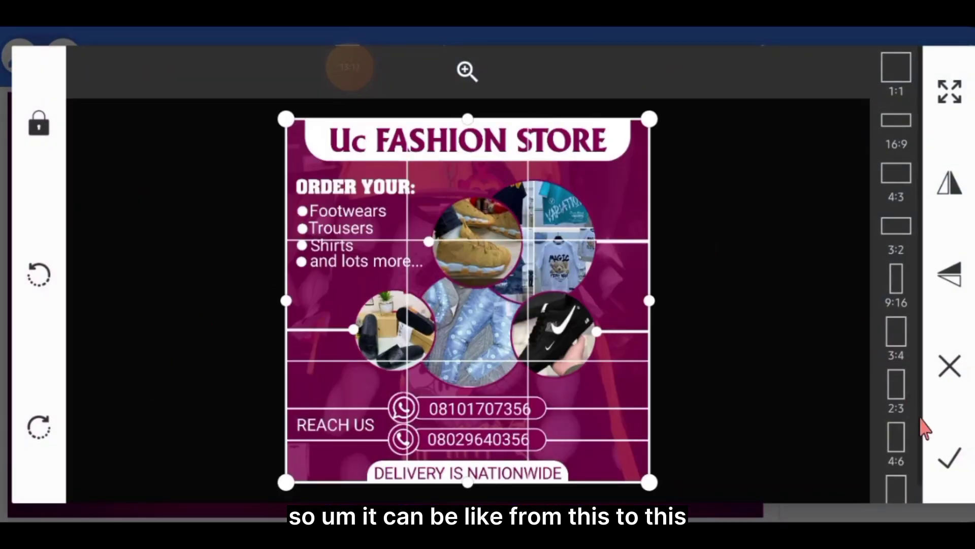
# Accept the crop so the Uc Fashion Store flyer becomes the left box's texture.
pyautogui.click(949, 456)
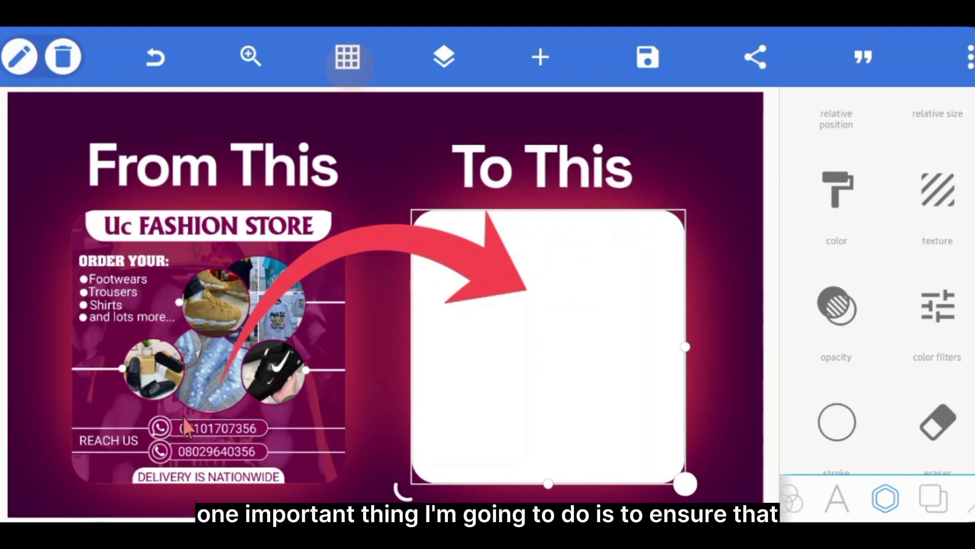
# Adjust the flyer in the From This box, check the To This box, then clear the selection.
pyautogui.click(106, 407)
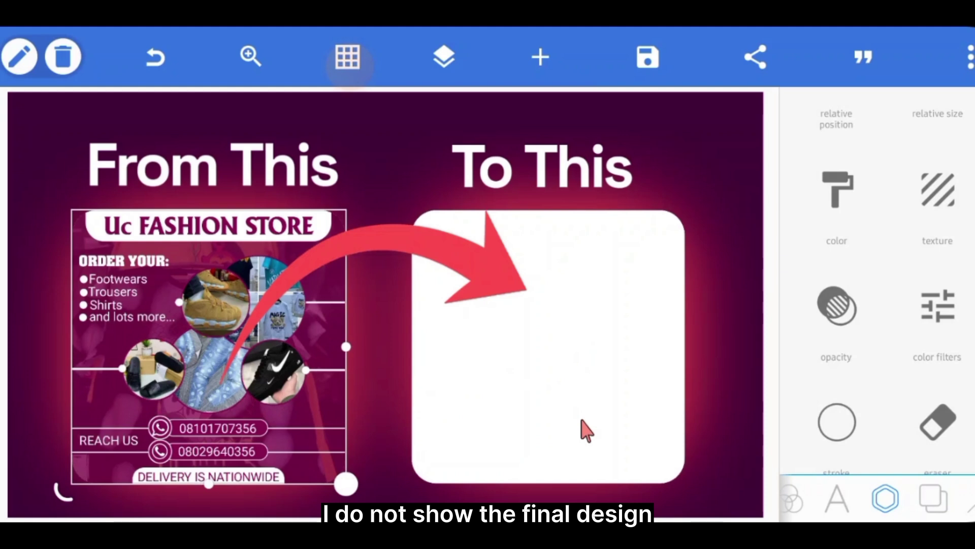
pyautogui.click(350, 66)
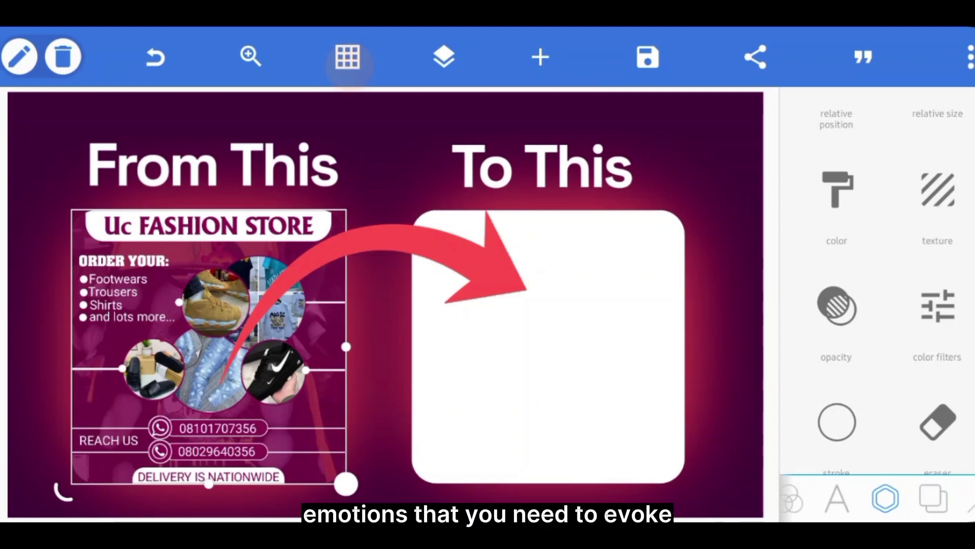
pyautogui.click(633, 307)
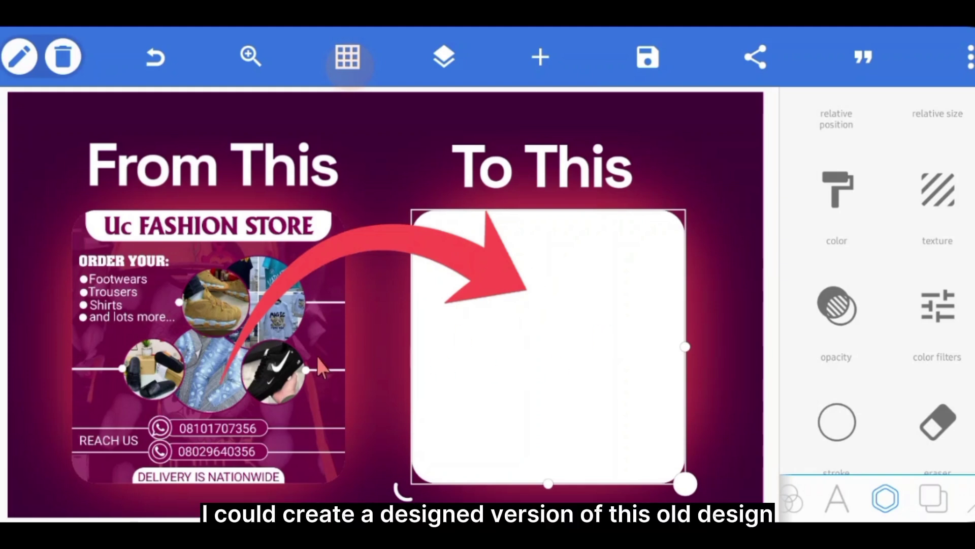
pyautogui.click(123, 357)
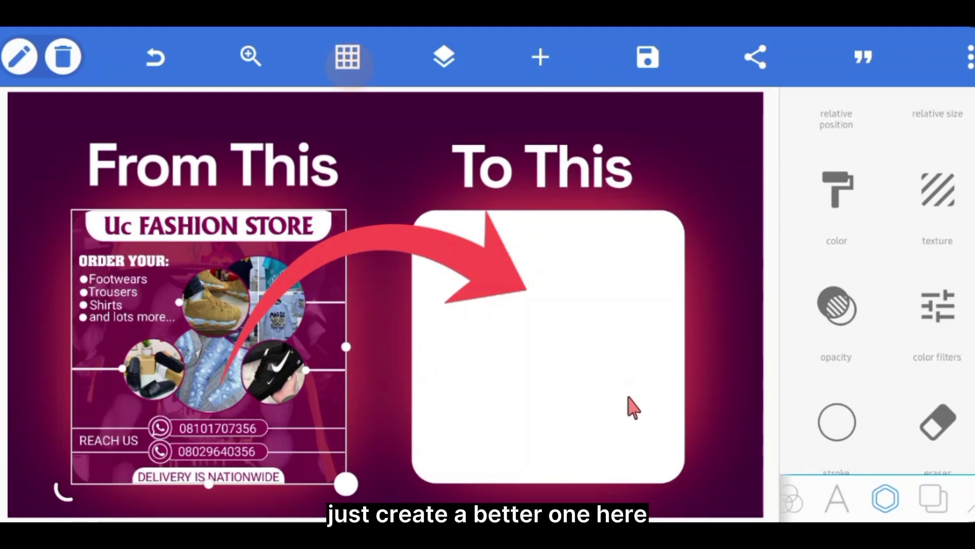
pyautogui.click(630, 404)
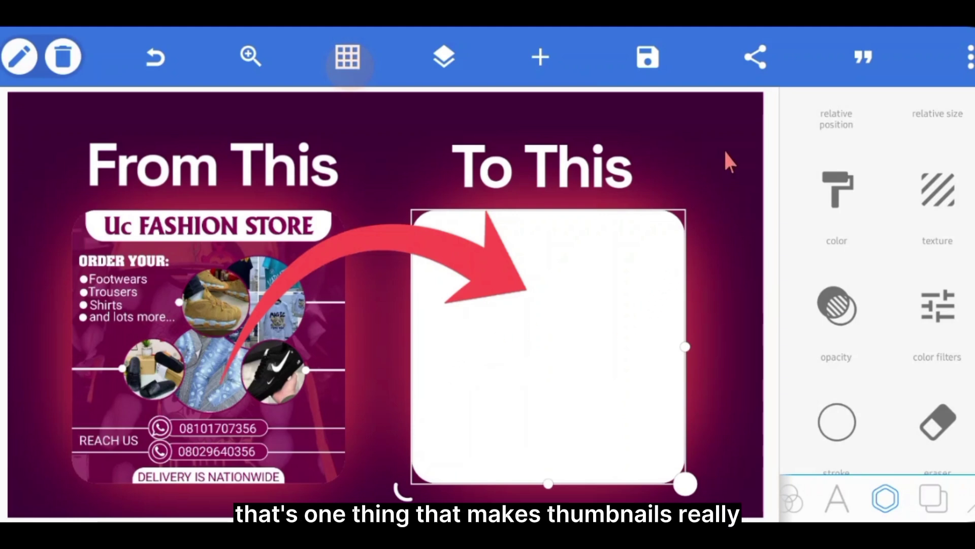
pyautogui.click(729, 122)
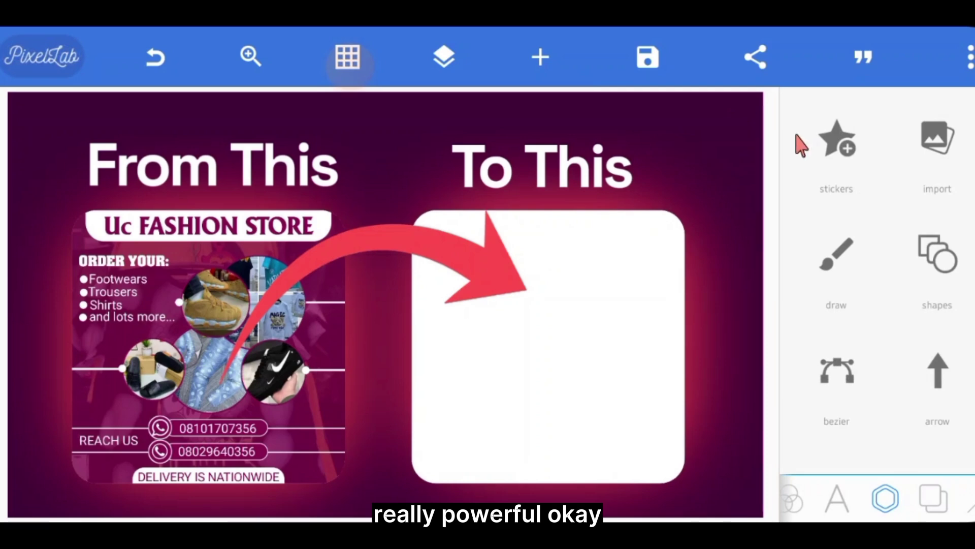
# Start importing a device image and scroll through the Images folders.
pyautogui.click(926, 153)
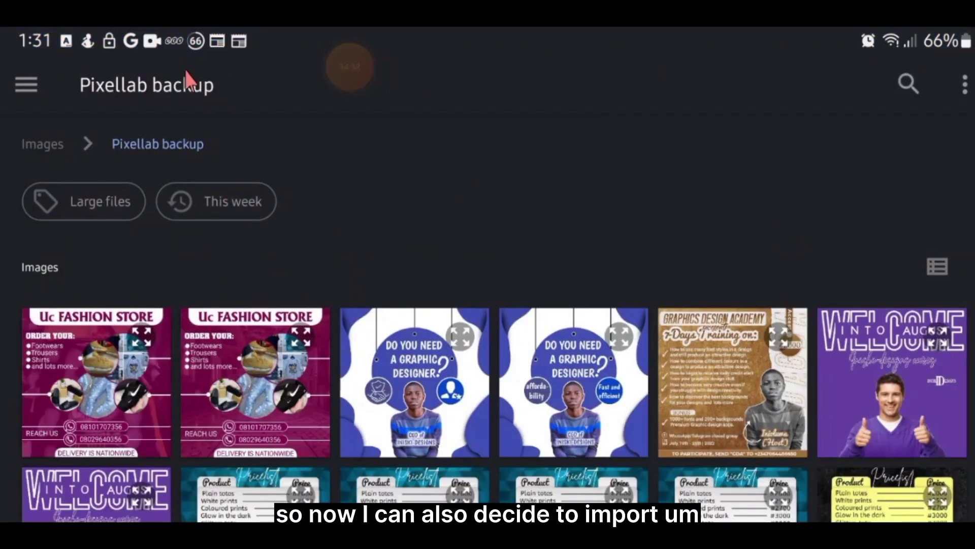
pyautogui.click(27, 85)
pyautogui.click(208, 225)
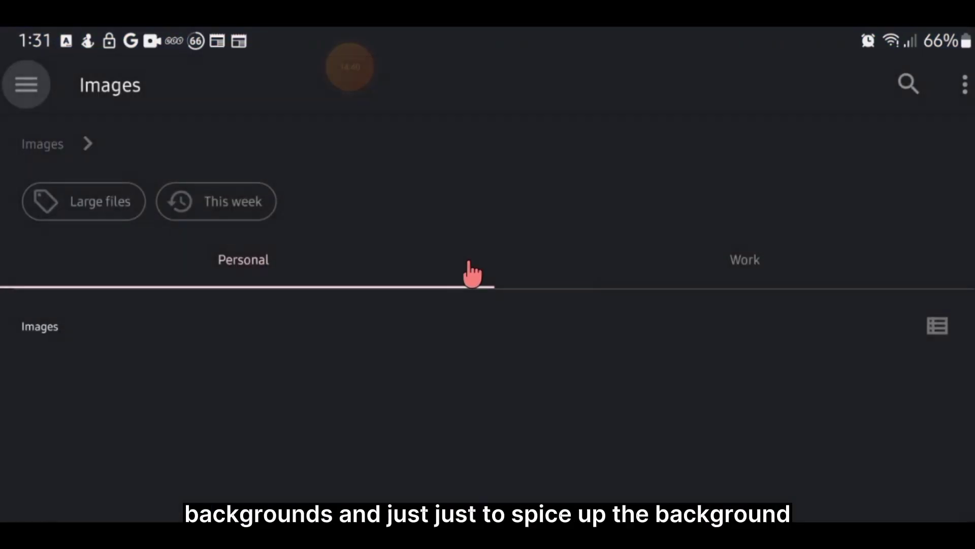
pyautogui.scroll(-15, 618, 313)
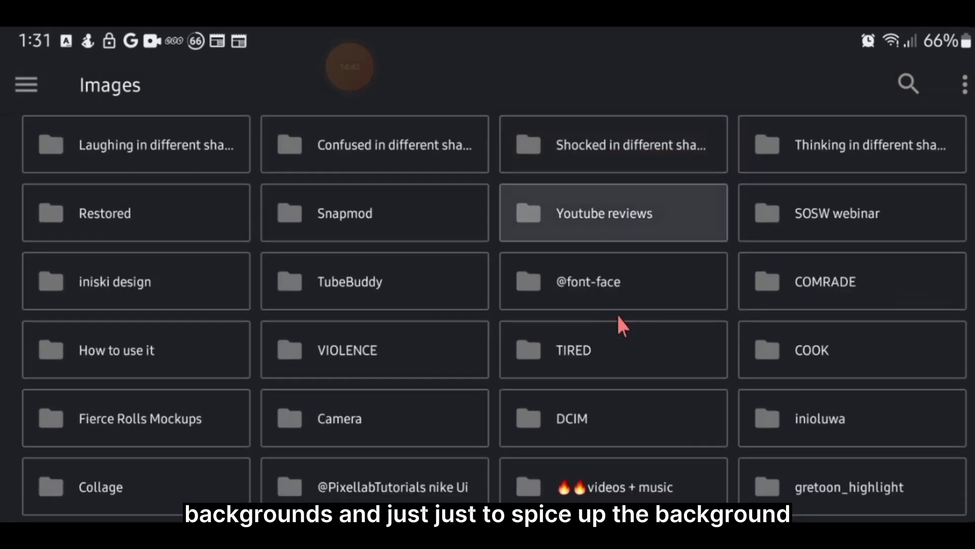
pyautogui.scroll(-4, 617, 313)
pyautogui.scroll(-3, 393, 315)
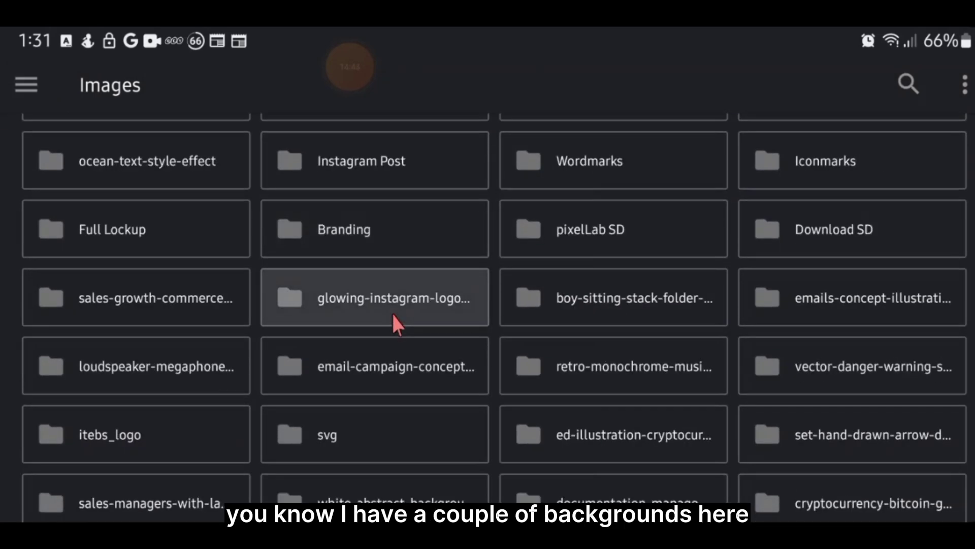
pyautogui.scroll(-6, 393, 316)
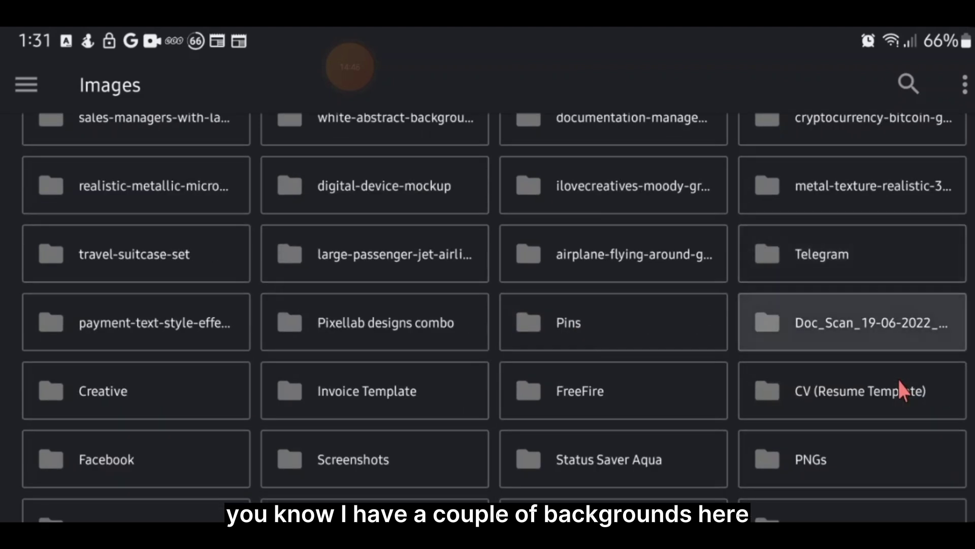
pyautogui.scroll(-4, 714, 374)
pyautogui.scroll(-1, 670, 364)
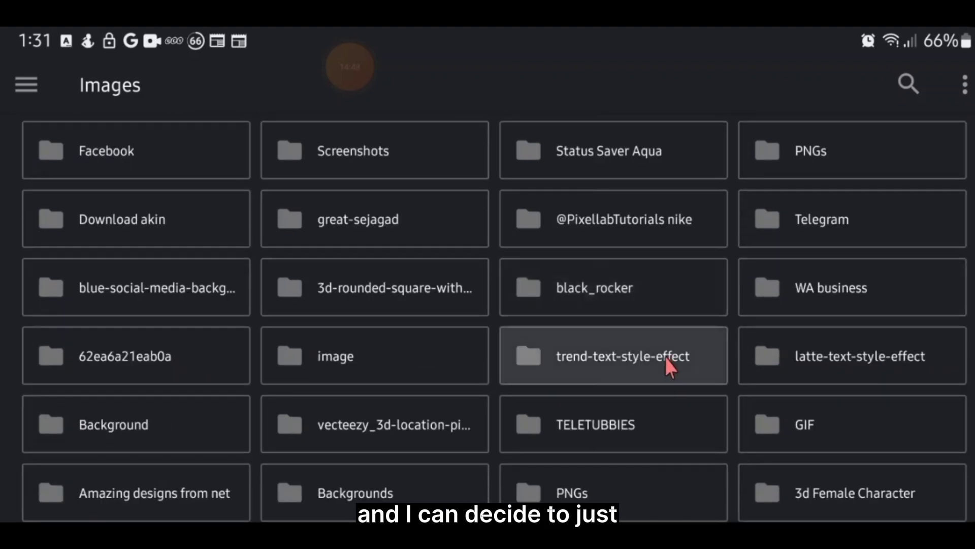
pyautogui.scroll(-2, 665, 356)
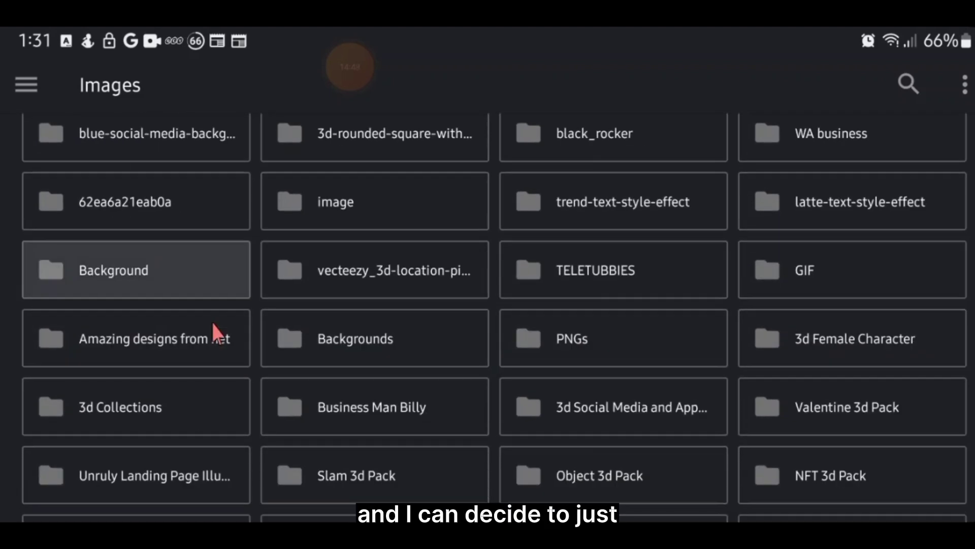
# Open the Background folder and browse its photos for the laptop-on-desk image.
pyautogui.click(193, 269)
pyautogui.scroll(-3, 442, 320)
pyautogui.scroll(-3, 250, 293)
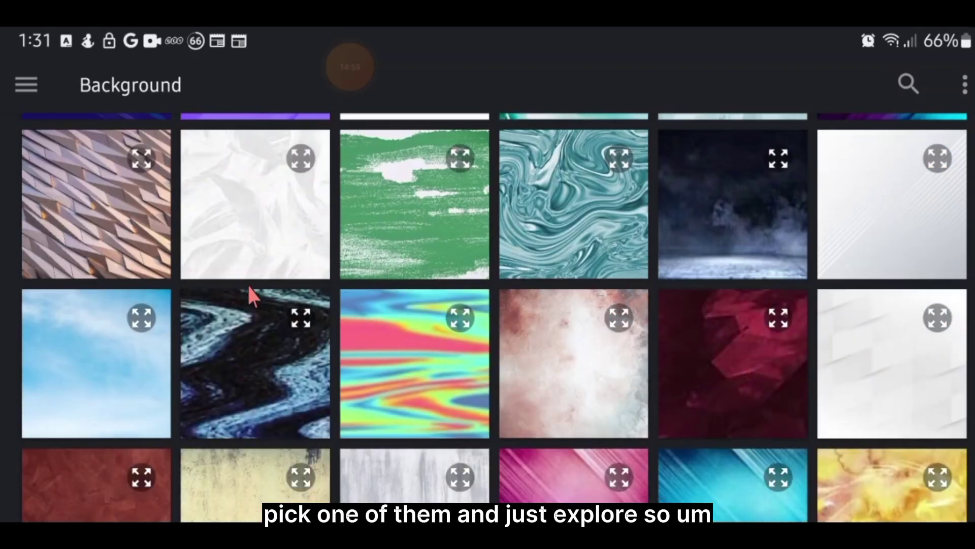
pyautogui.scroll(3, 251, 294)
pyautogui.scroll(-4, 253, 294)
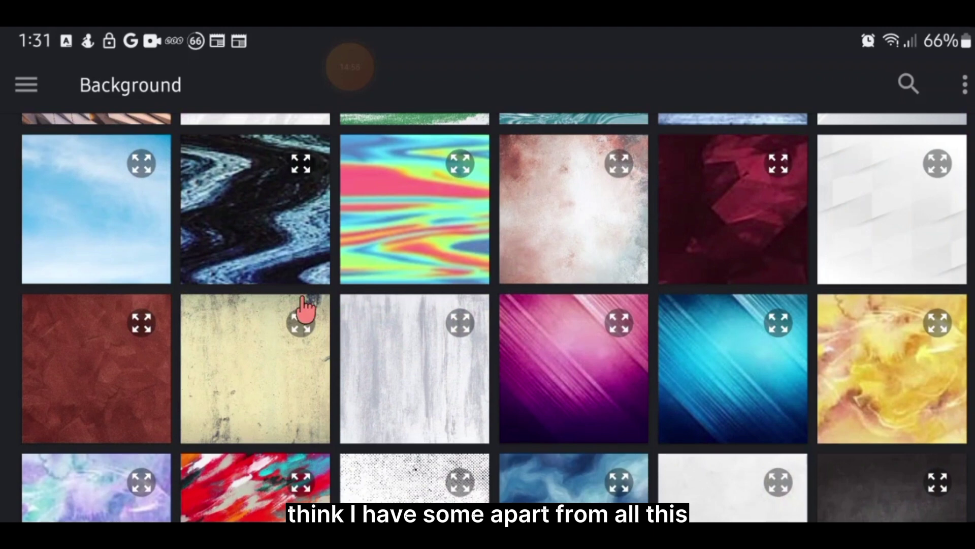
pyautogui.scroll(-3, 308, 310)
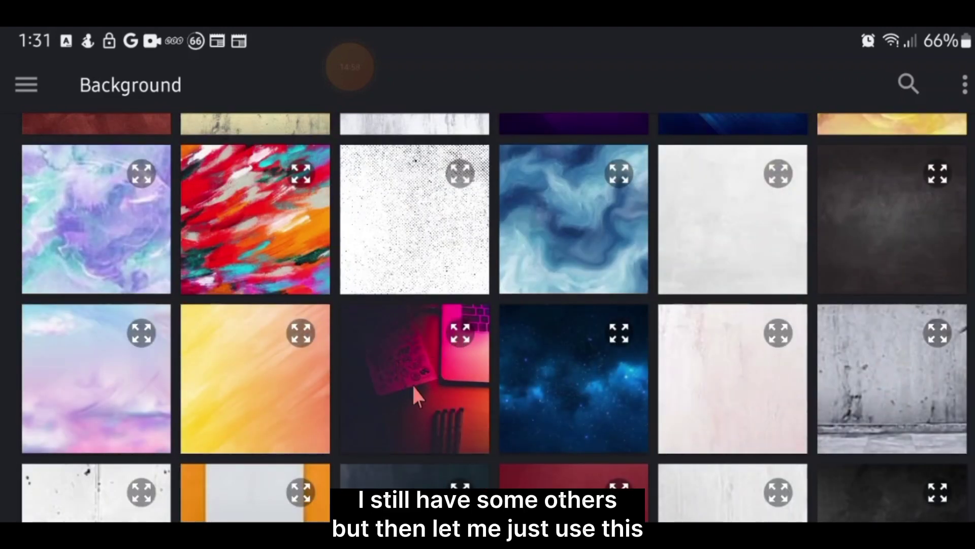
# Place the dark pink laptop desk photo and stretch it over the whole canvas.
pyautogui.click(426, 401)
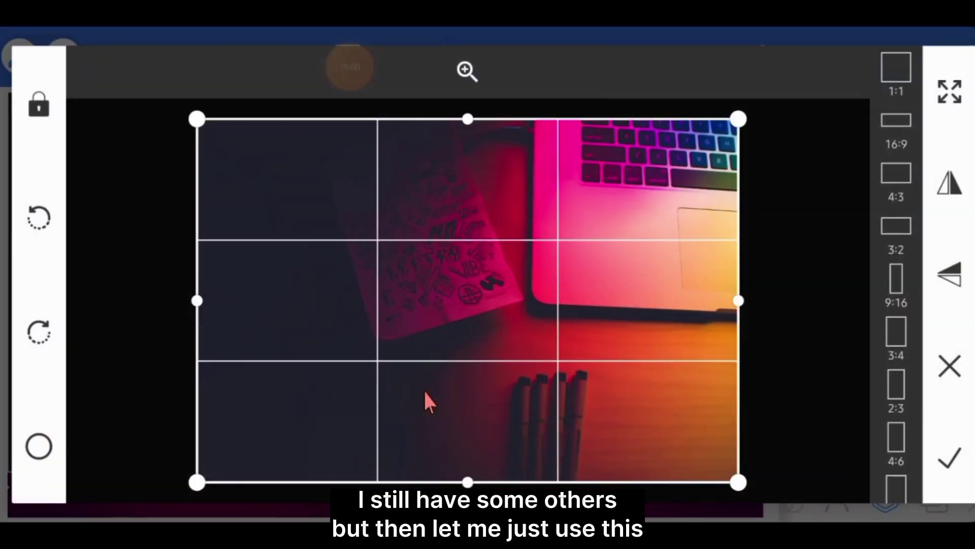
pyautogui.click(934, 465)
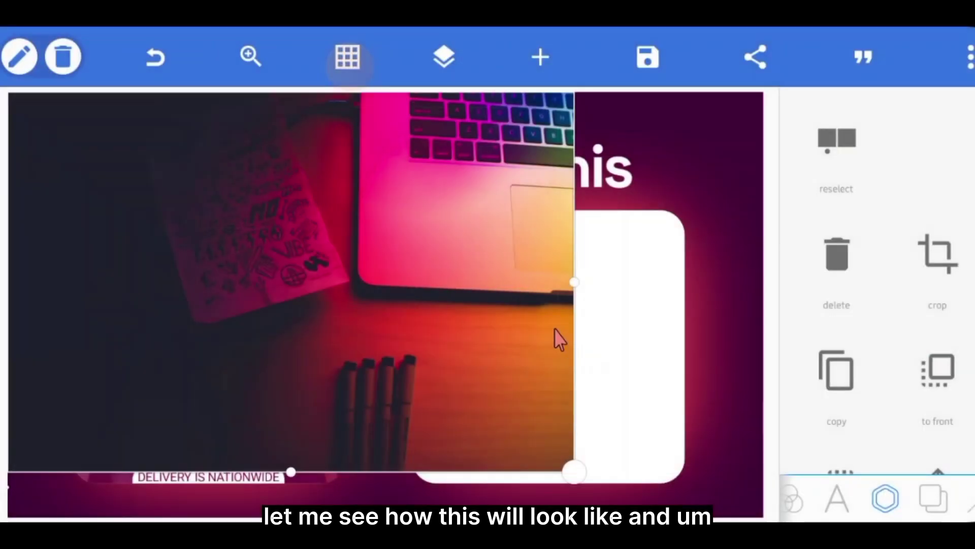
pyautogui.moveTo(572, 330); pyautogui.dragTo(464, 234)
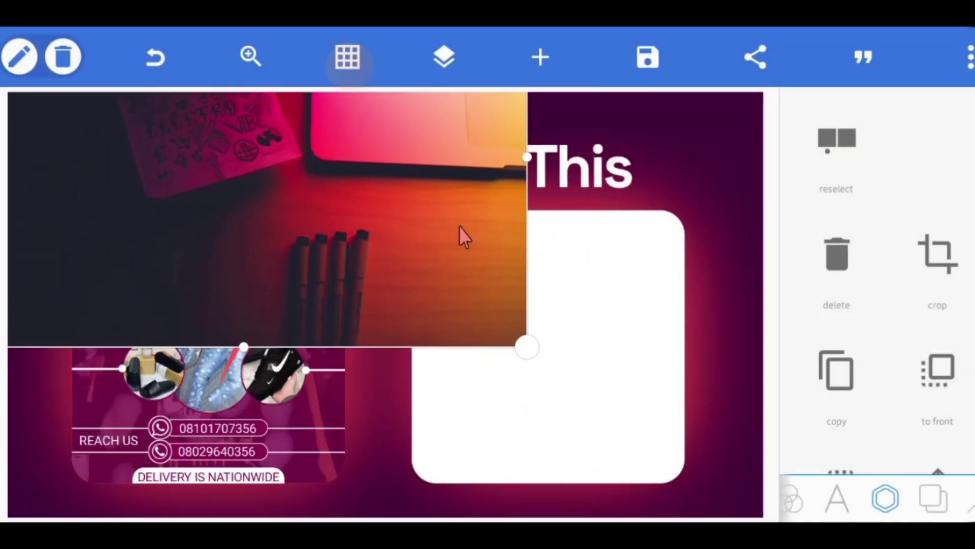
pyautogui.moveTo(526, 352); pyautogui.dragTo(592, 404)
pyautogui.moveTo(466, 251); pyautogui.dragTo(490, 258)
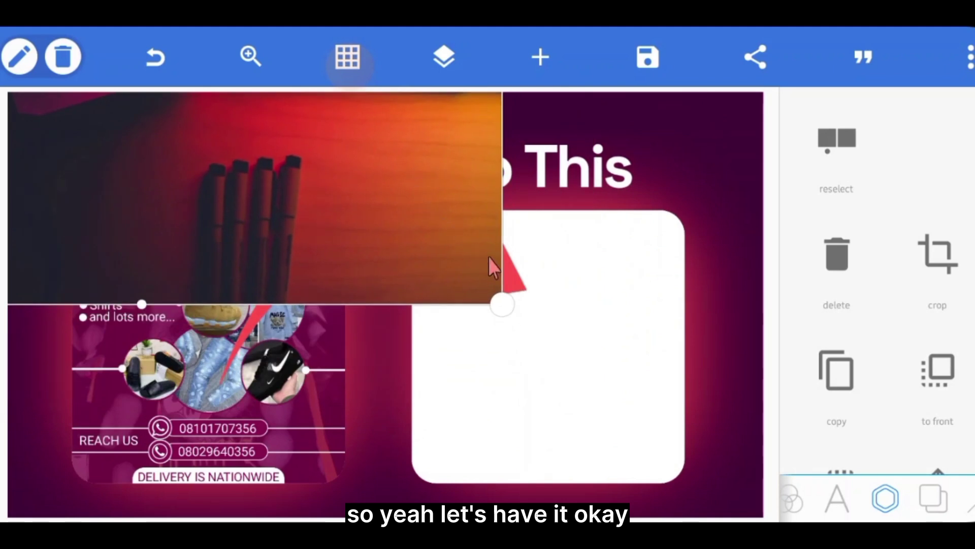
pyautogui.moveTo(510, 295); pyautogui.dragTo(591, 439)
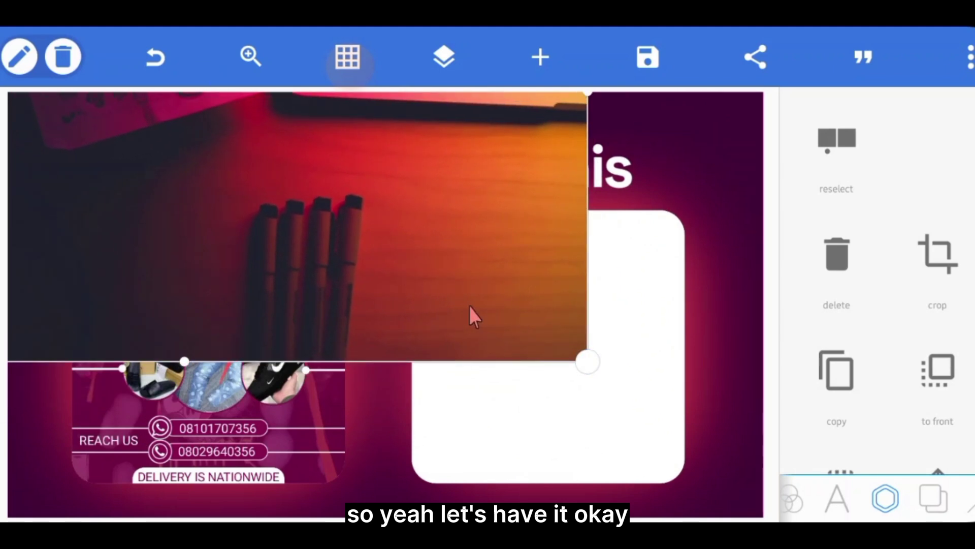
pyautogui.moveTo(469, 306); pyautogui.dragTo(606, 425)
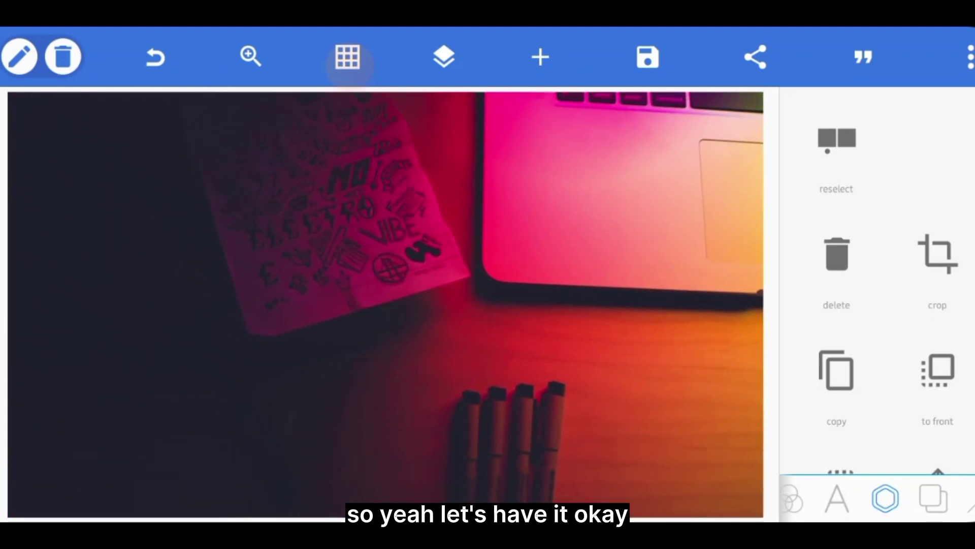
pyautogui.scroll(-3, 888, 405)
# Send the laptop photo to the back and set its opacity to 5%.
pyautogui.click(860, 356)
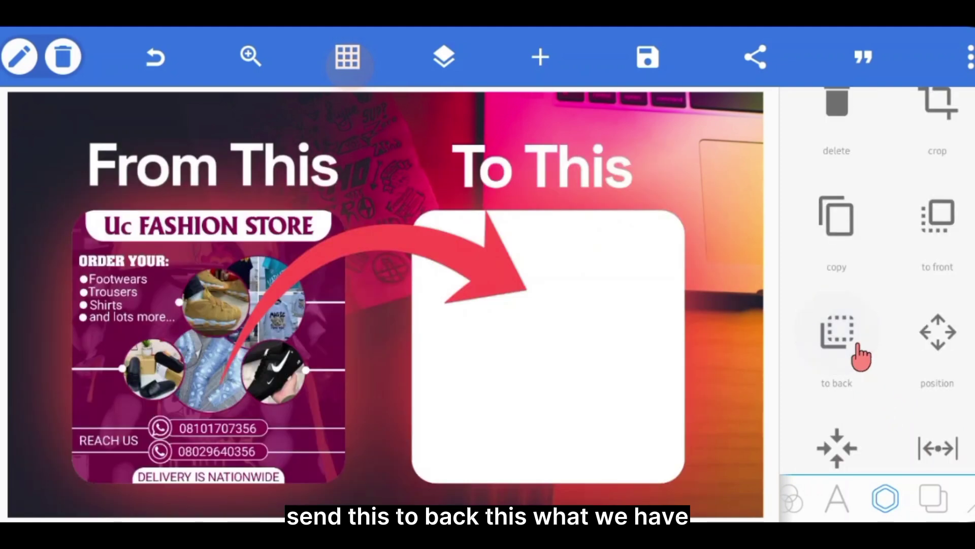
pyautogui.scroll(-3, 864, 356)
pyautogui.scroll(1, 886, 355)
pyautogui.scroll(-1, 887, 358)
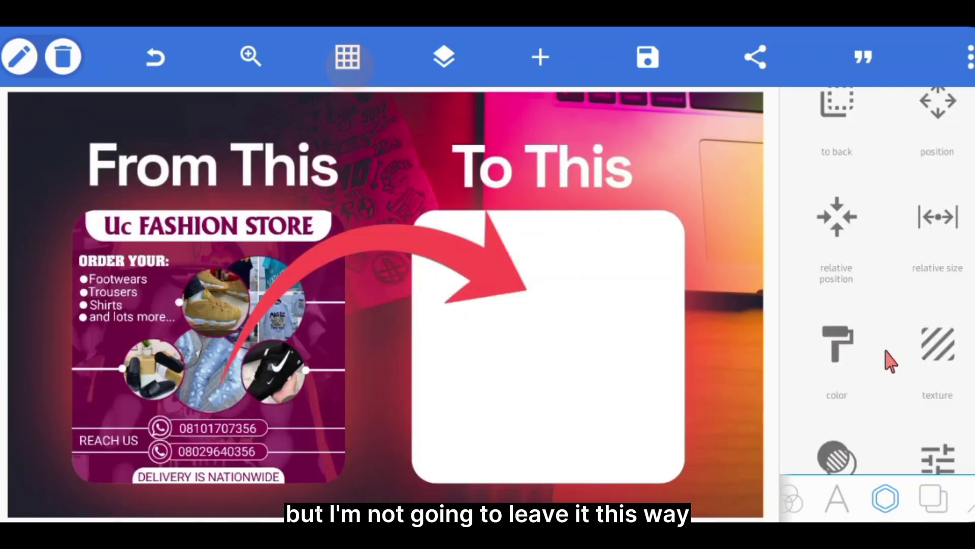
pyautogui.scroll(-3, 904, 376)
pyautogui.click(850, 326)
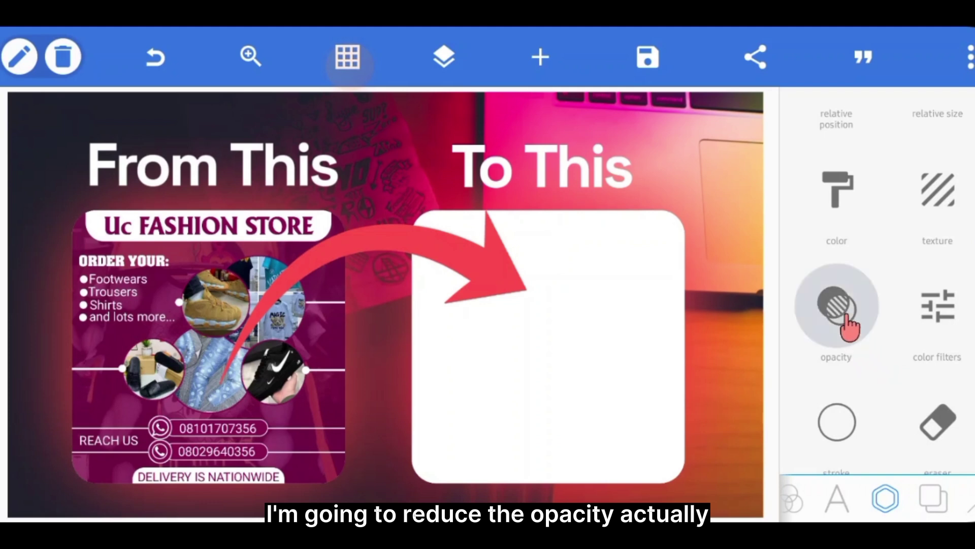
pyautogui.moveTo(931, 188); pyautogui.dragTo(808, 244)
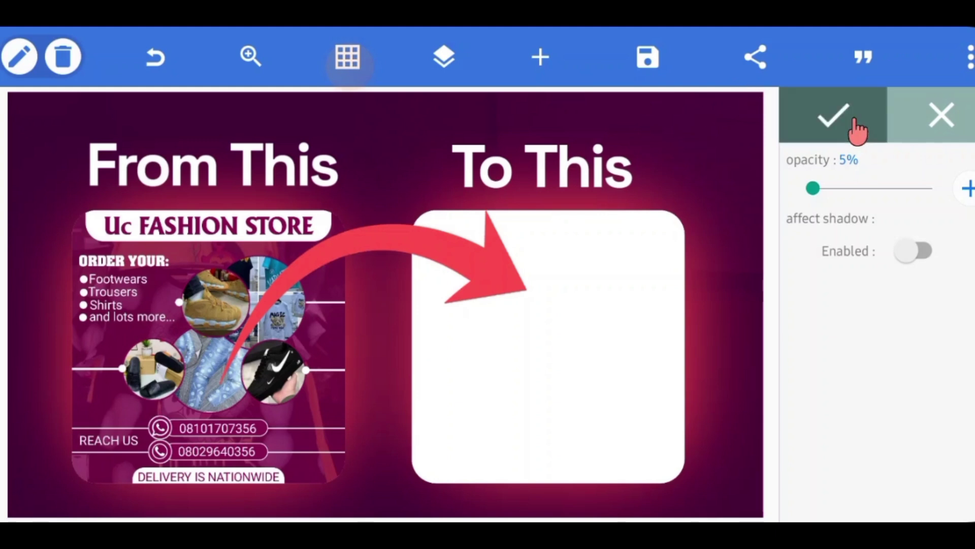
pyautogui.click(833, 116)
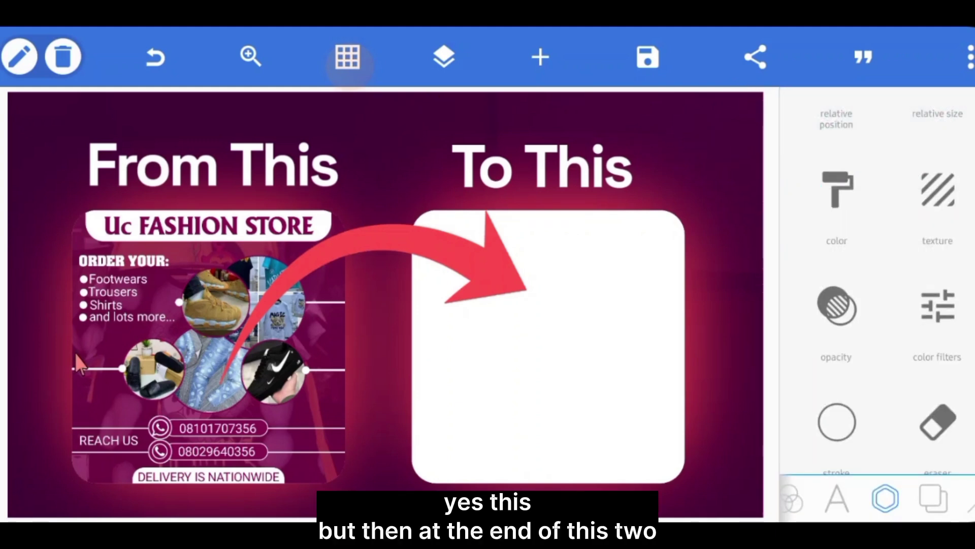